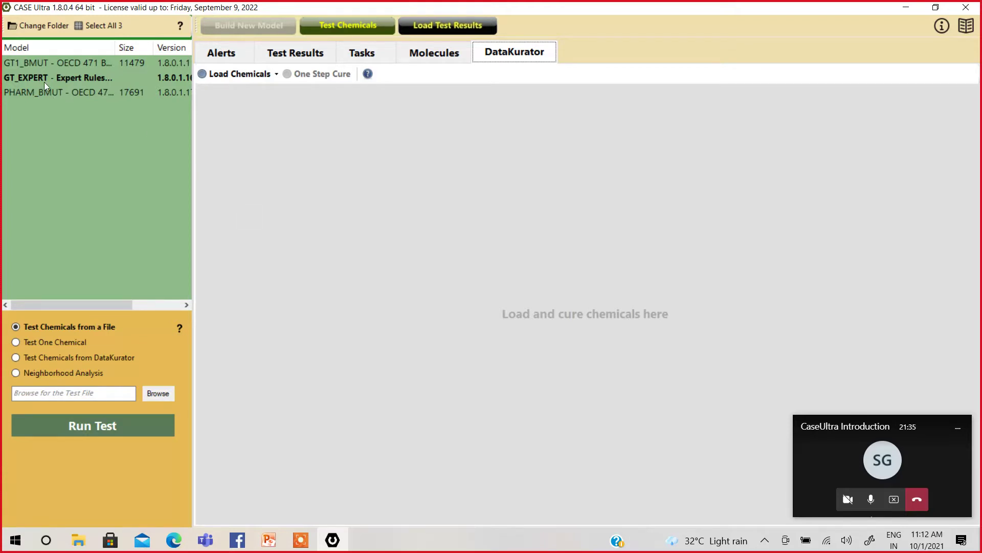
Select the GT1_BMUT statistical model and the GT_EXPERT expert rules model together for testing.
mouse_move(30, 64)
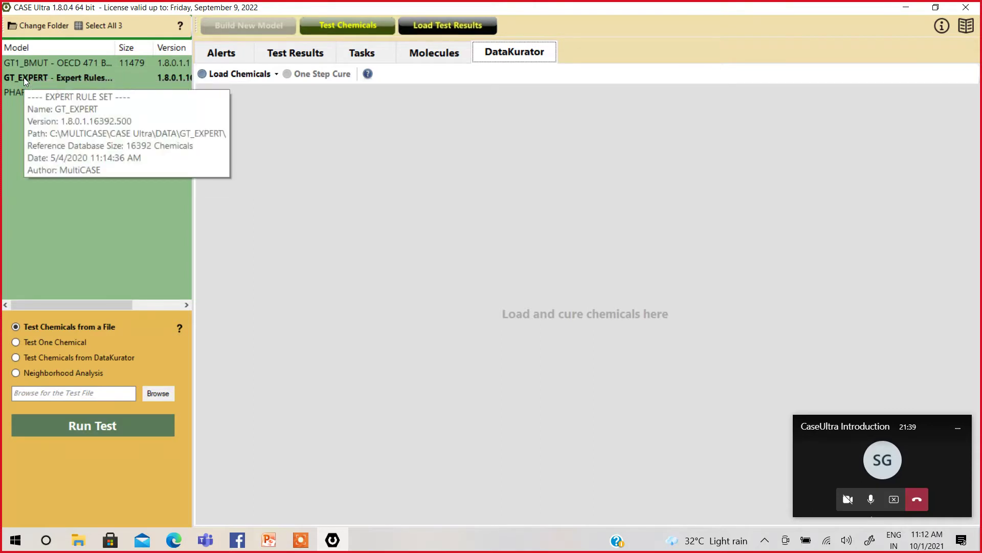
mouse_move(15, 95)
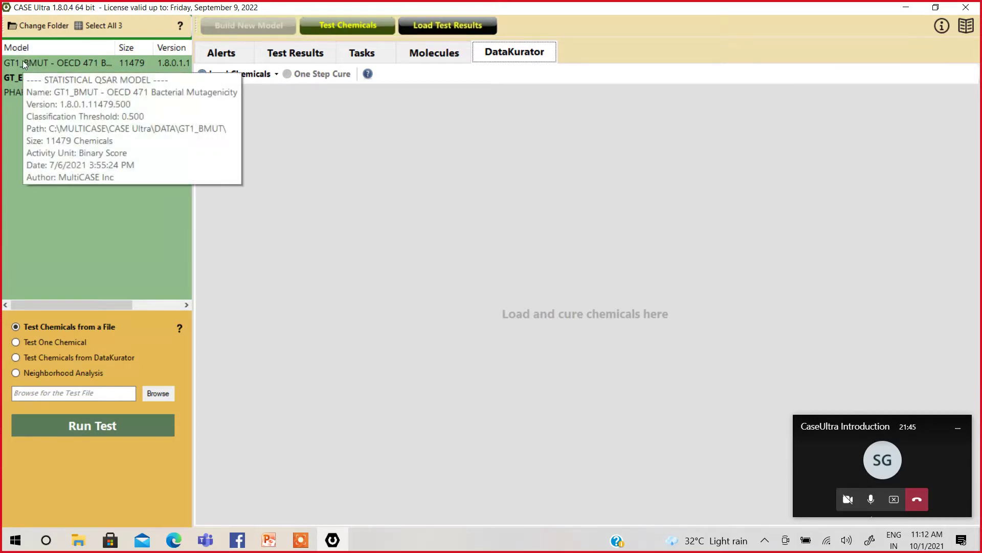
click(22, 61)
ctrl+click(19, 77)
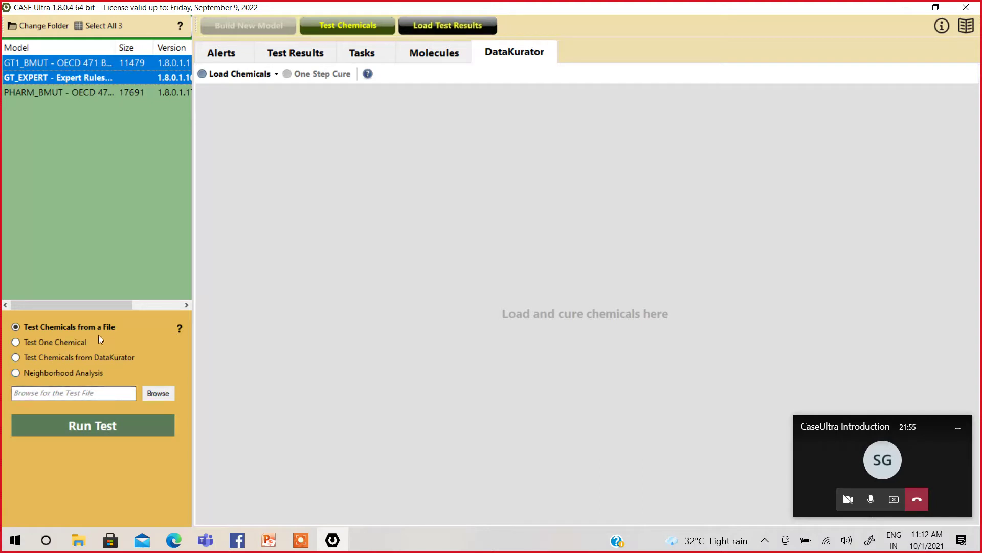
Set the test source to Test Chemicals from DataKurator.
click(17, 342)
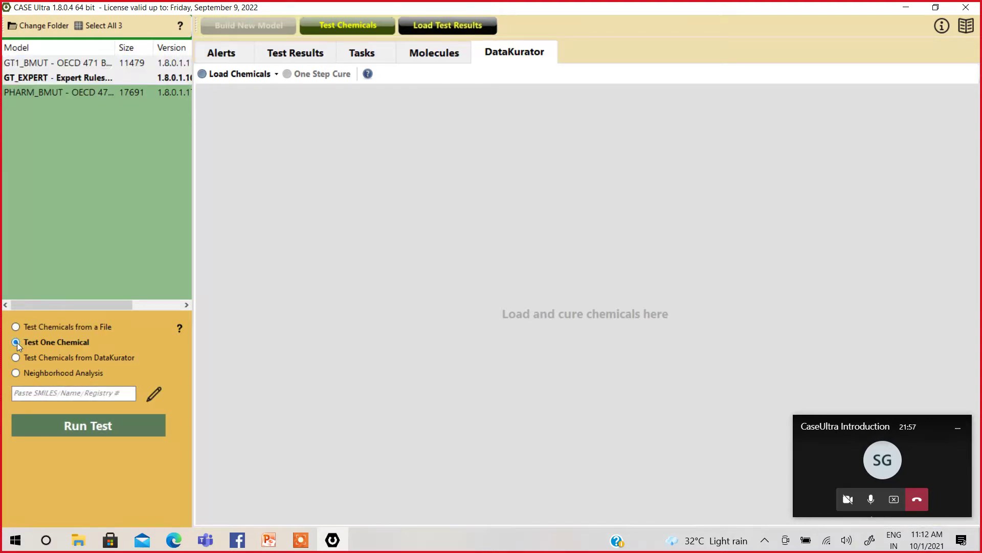
click(33, 396)
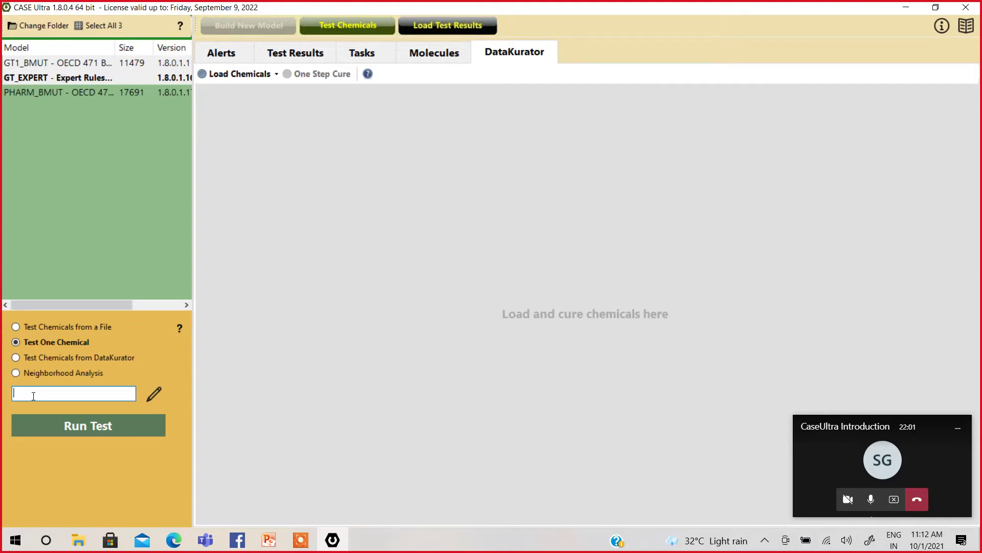
click(17, 356)
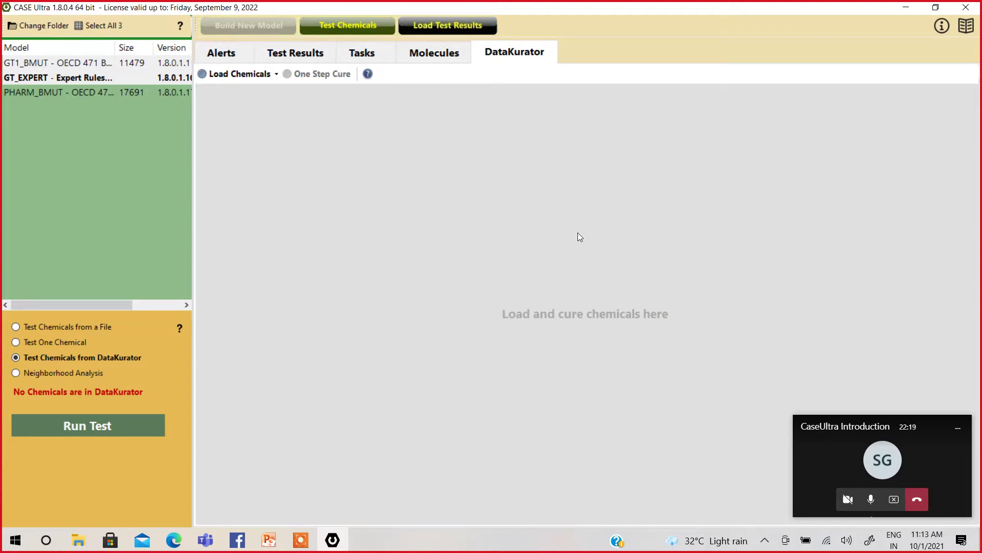
Draw a benzene ring with one methyl group in the Molecule Drawer and load it into the DataKurator.
click(253, 79)
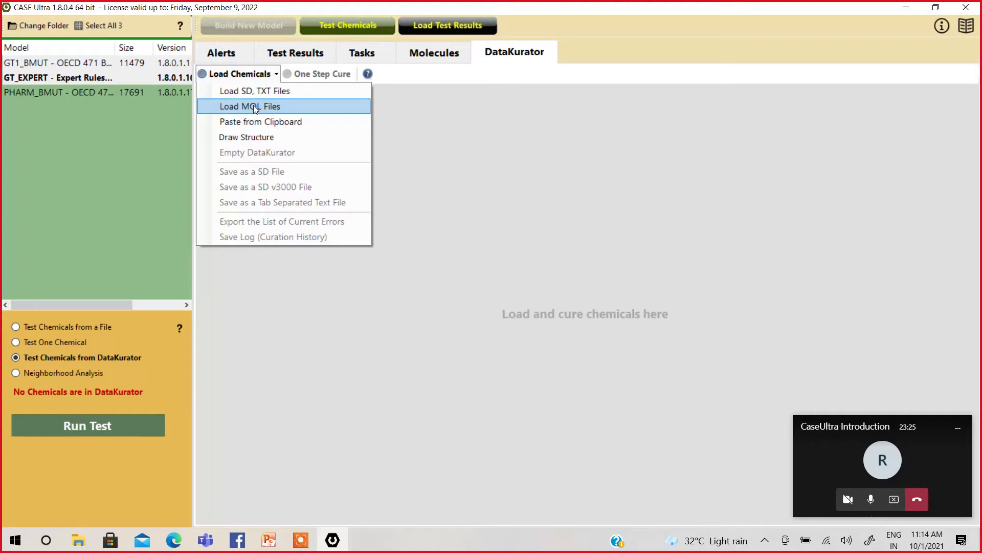
click(243, 142)
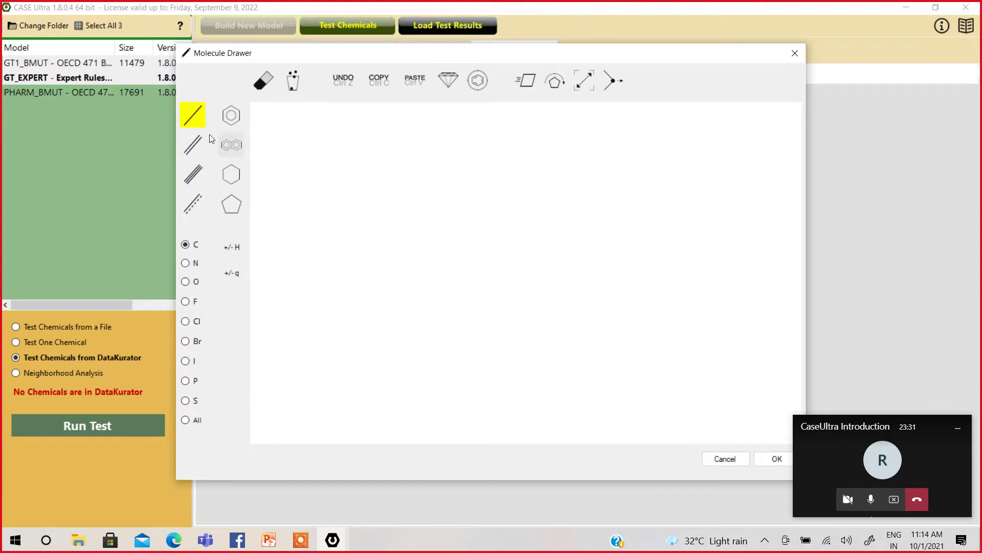
click(233, 117)
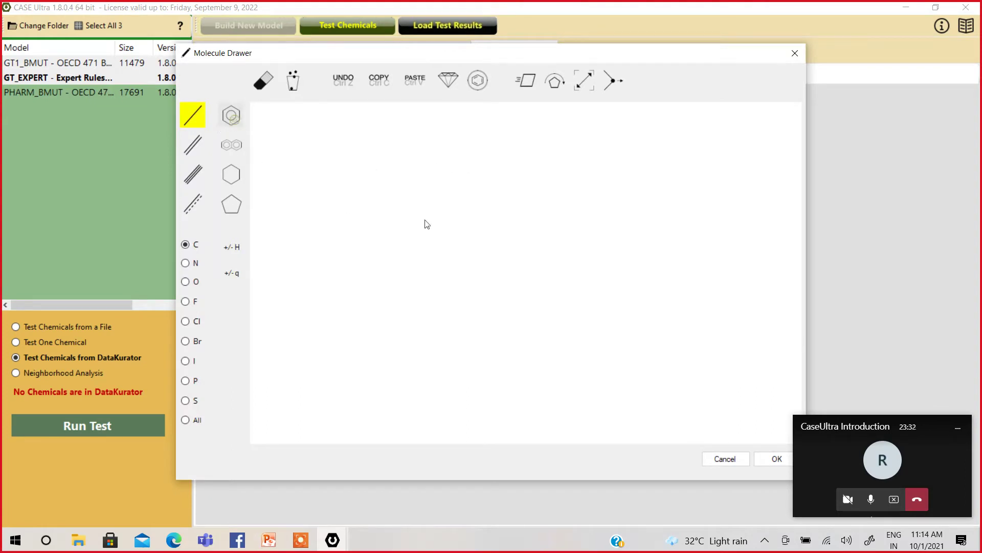
click(400, 209)
click(185, 245)
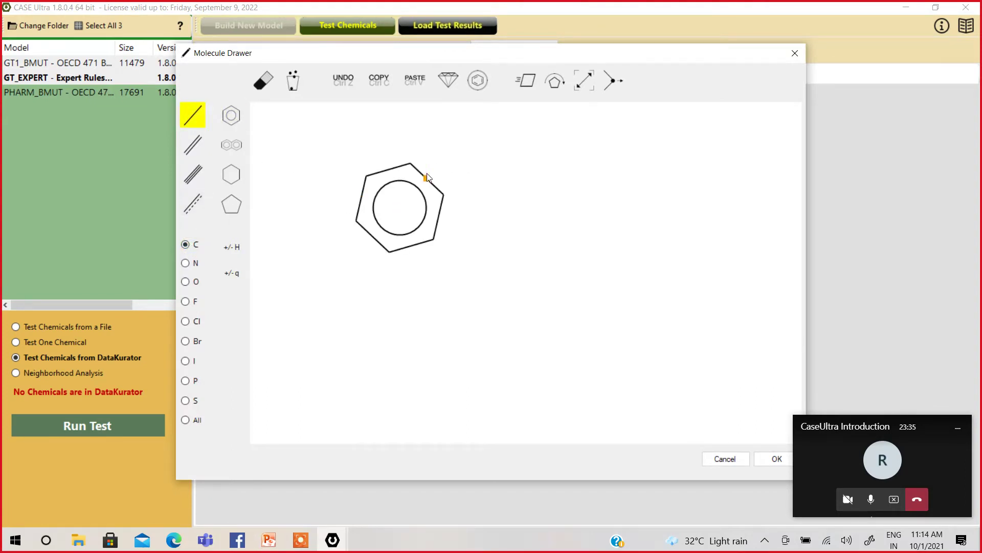
drag(410, 164, 431, 146)
click(447, 88)
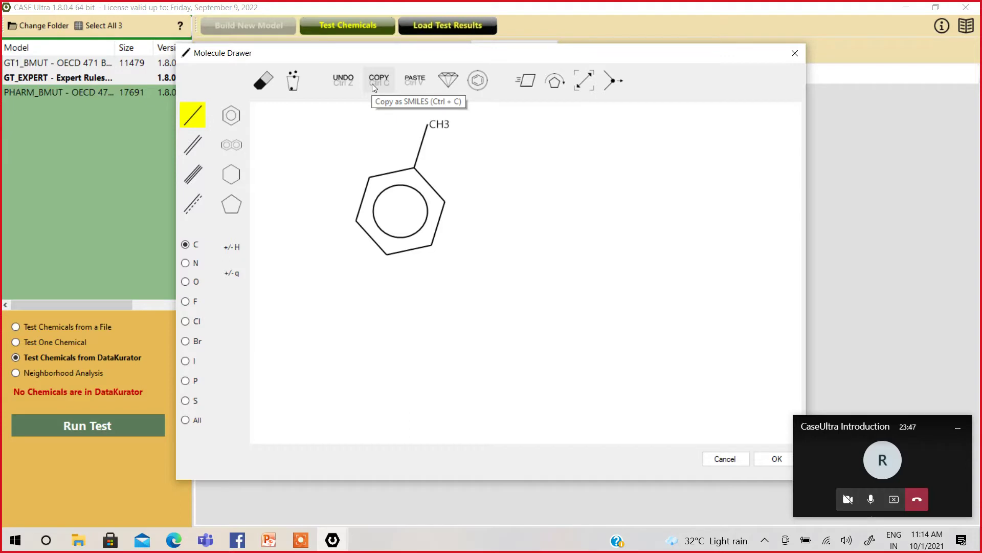
click(777, 458)
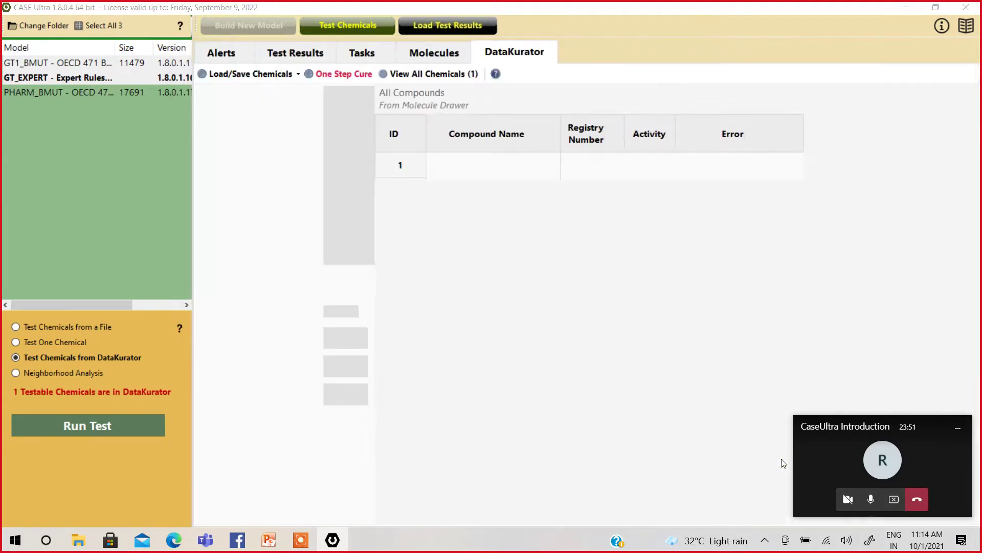
click(588, 318)
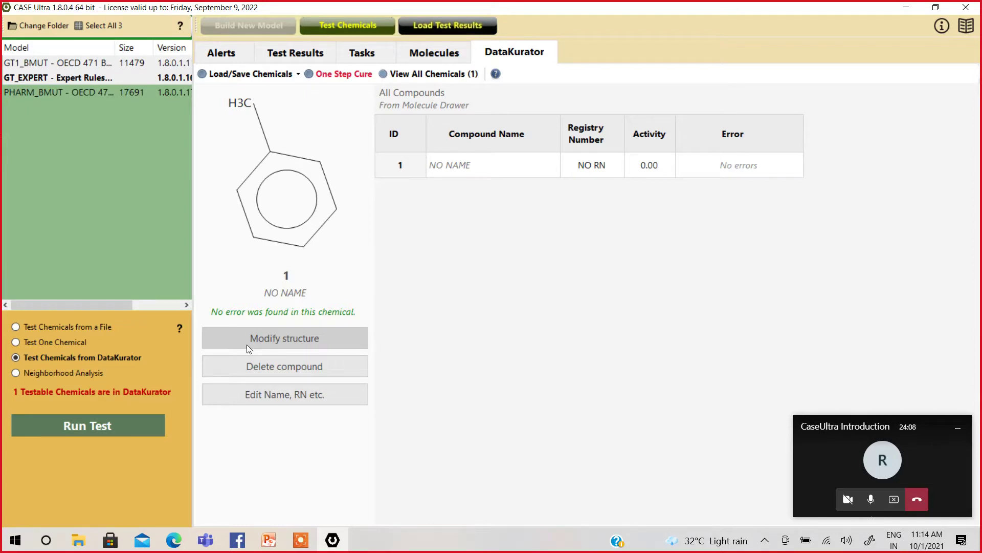
Empty the DataKurator, removing all of its entries.
click(249, 74)
click(246, 153)
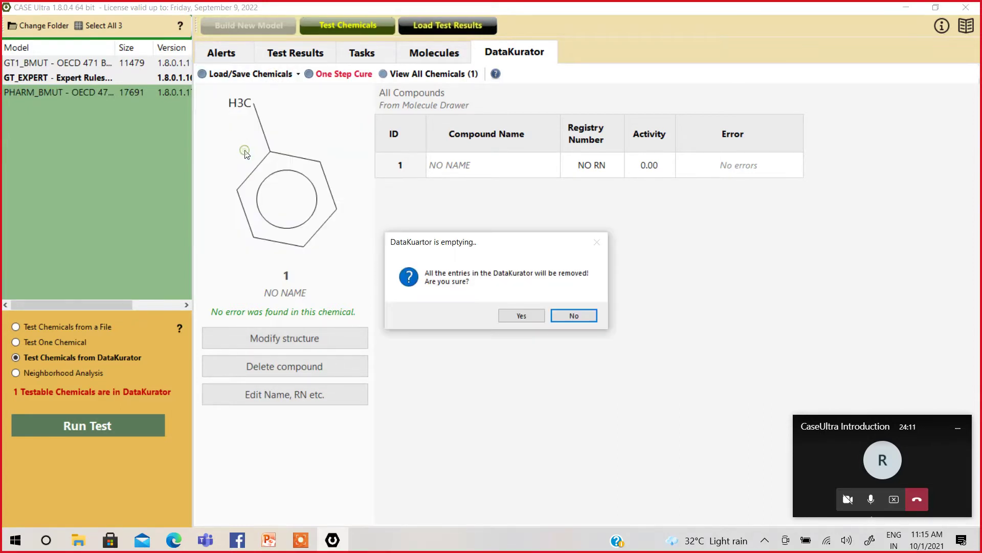
click(532, 314)
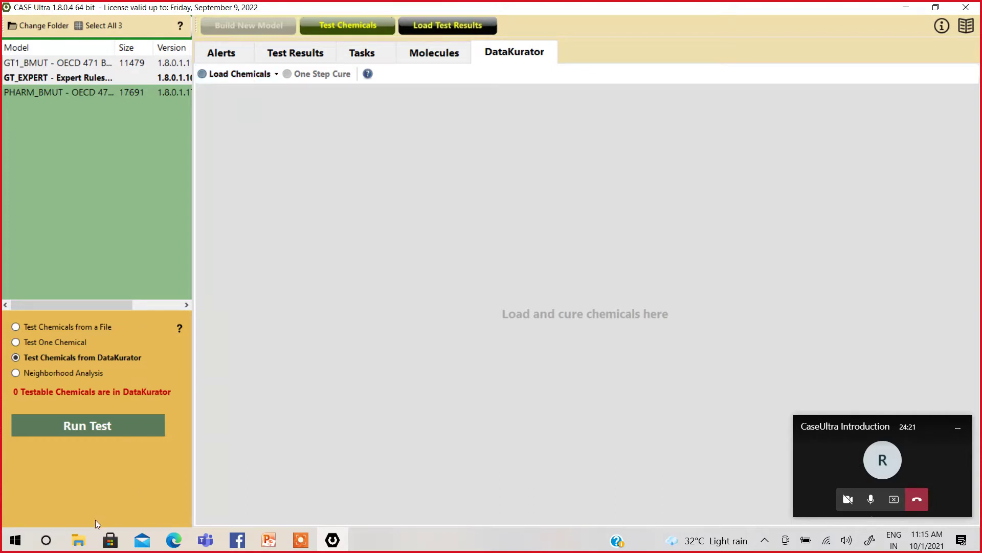
Open the CU_TRAINING DATA Excel workbook from the CASE_ULTRAA_DEMO DATA folder and examine its registry number, SMILES and compound name columns.
click(910, 9)
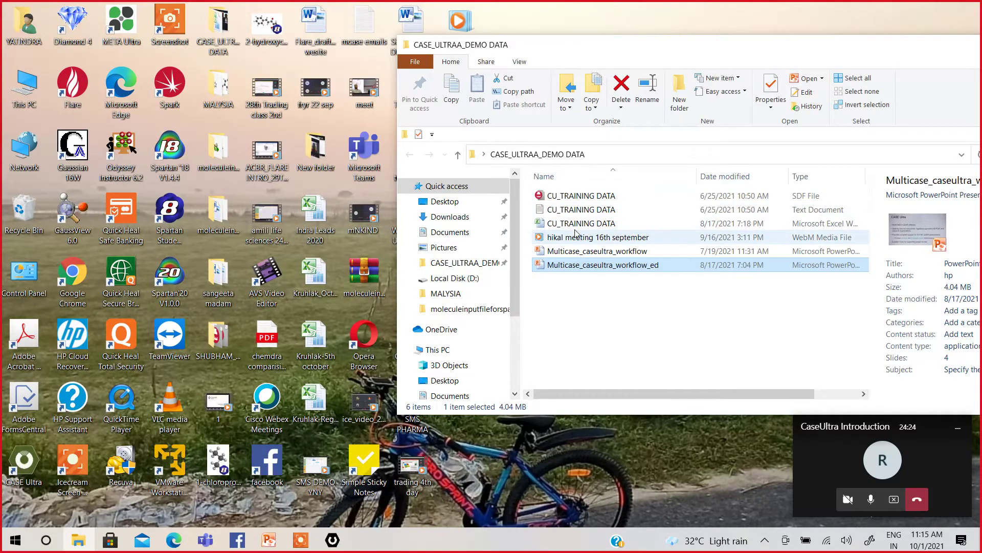
click(577, 224)
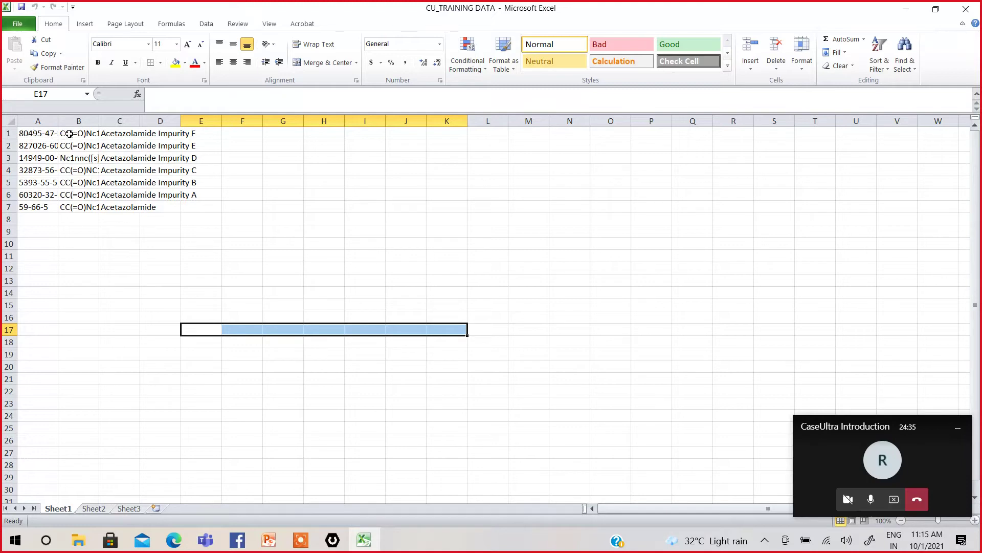
drag(69, 134, 67, 209)
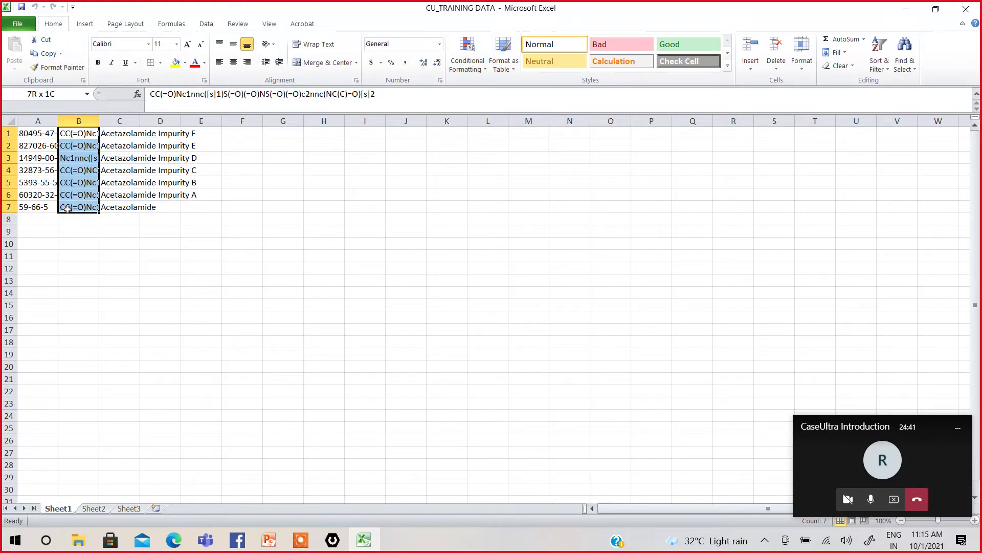
drag(67, 209, 67, 209)
click(76, 136)
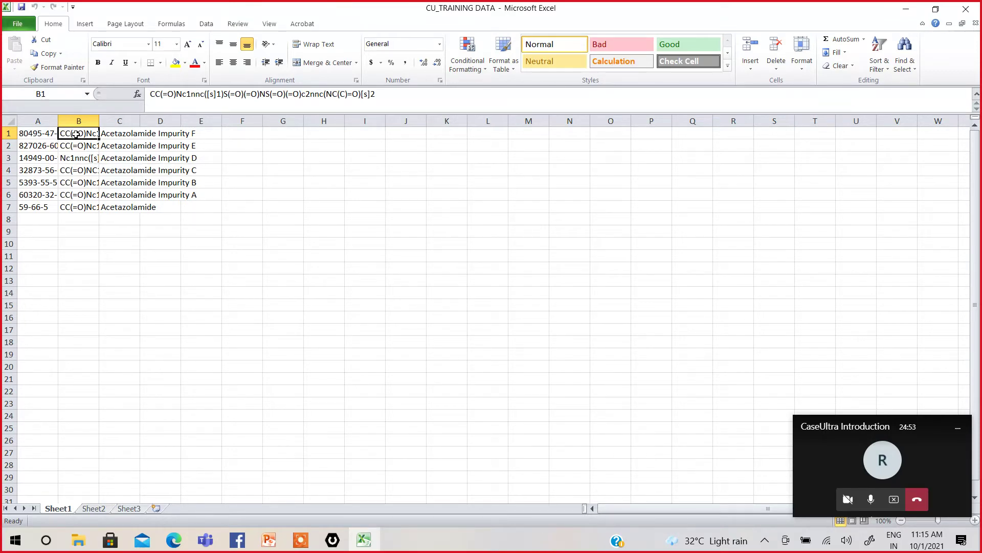
click(115, 134)
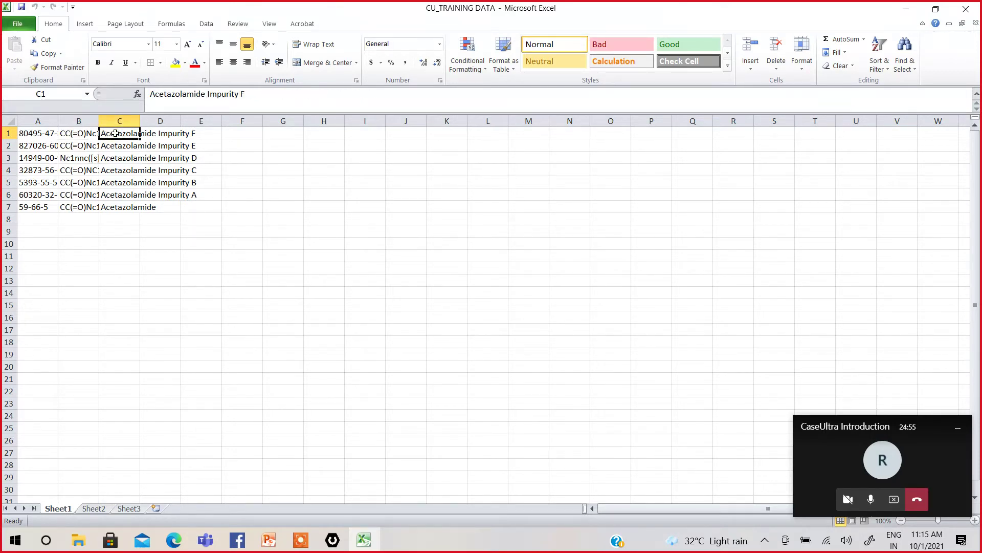
click(41, 135)
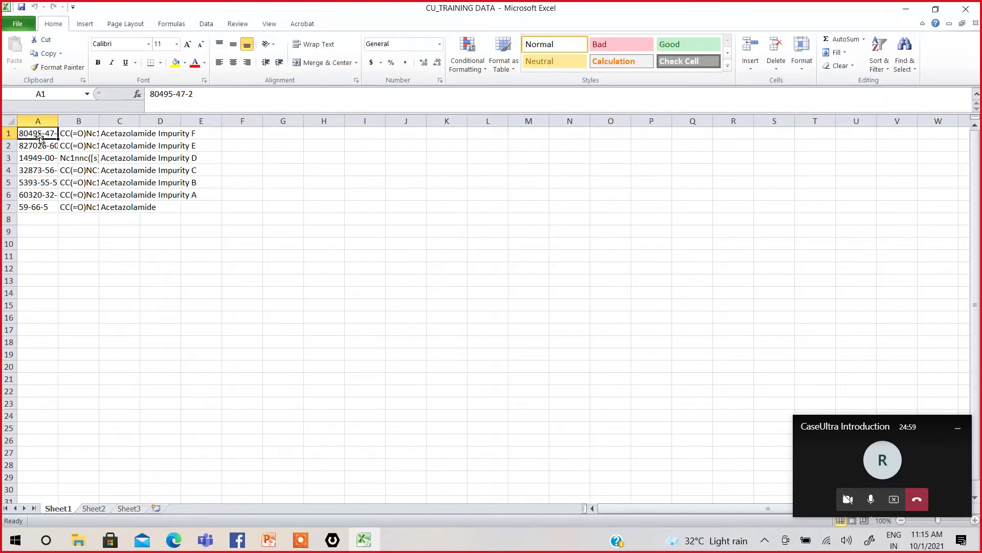
Create a new blank Excel workbook, then open the CU_TRAINING DATA text file from the CASE_ULTRAA_DEMO DATA folder in Notepad.
click(18, 24)
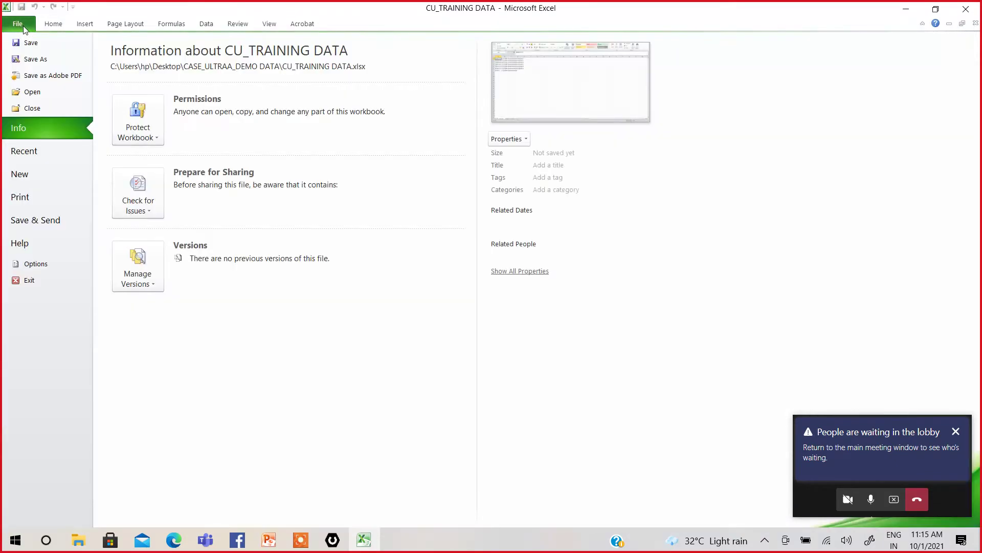
click(21, 175)
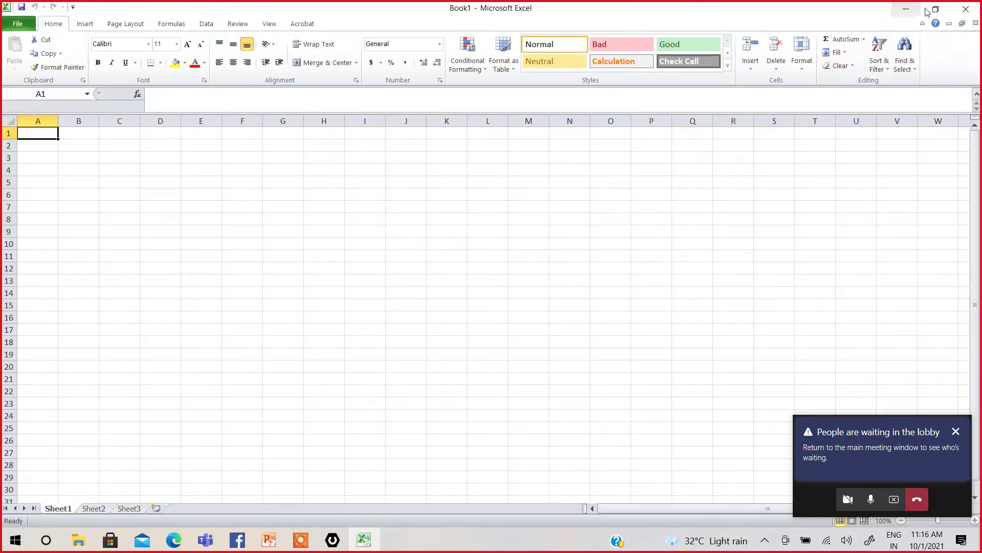
click(939, 11)
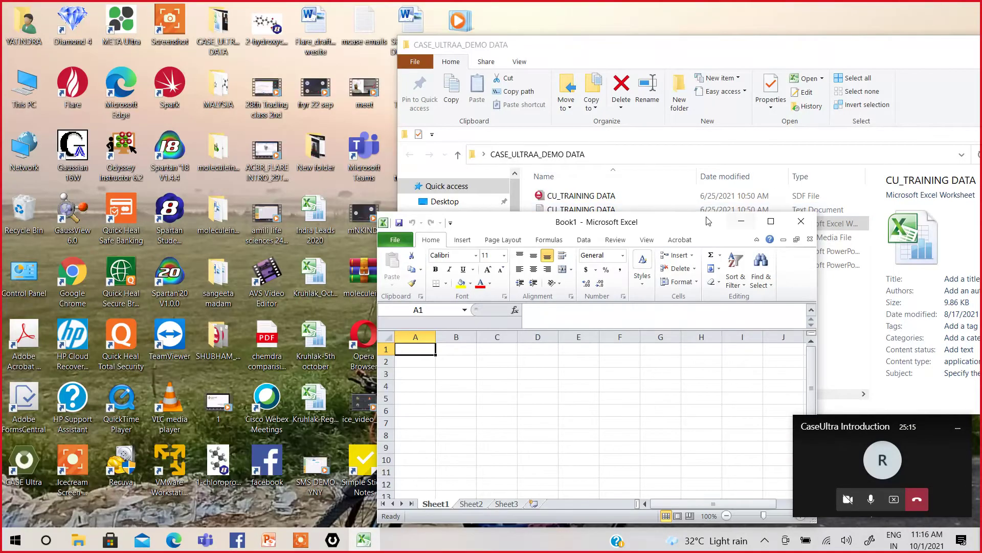
click(772, 219)
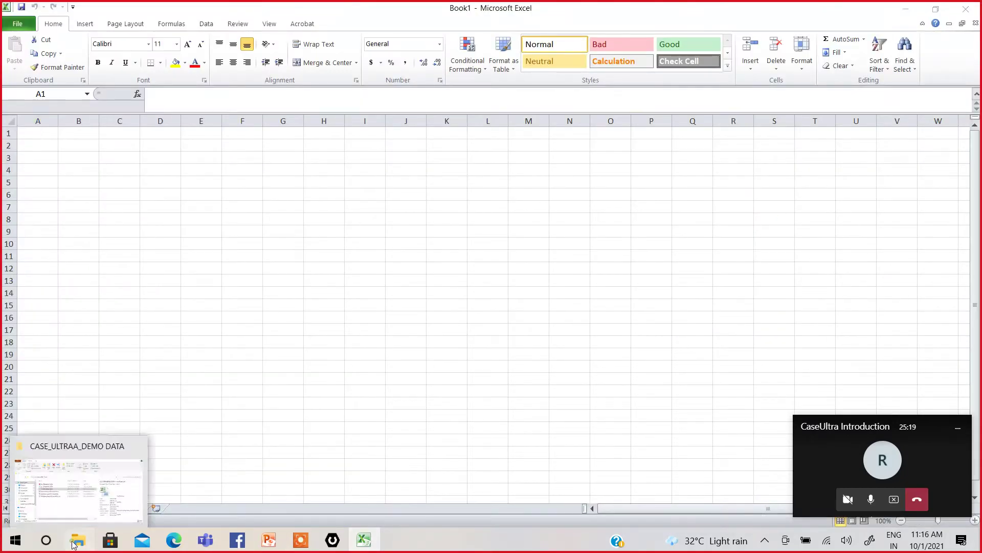
click(78, 540)
double_click(555, 210)
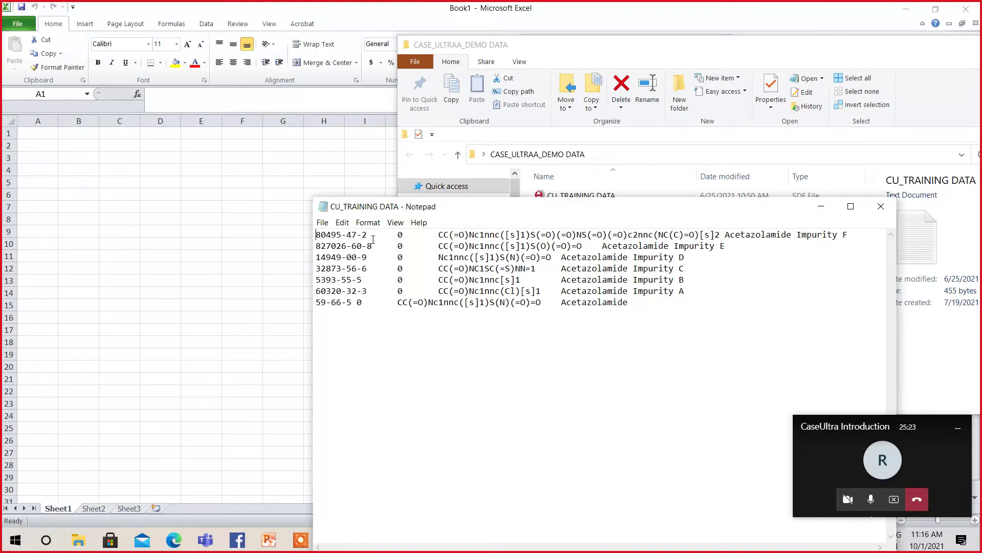
Enter the column headings CASH NUM, SMILE and NAME in cells A1 to C1 of the blank workbook.
click(46, 132)
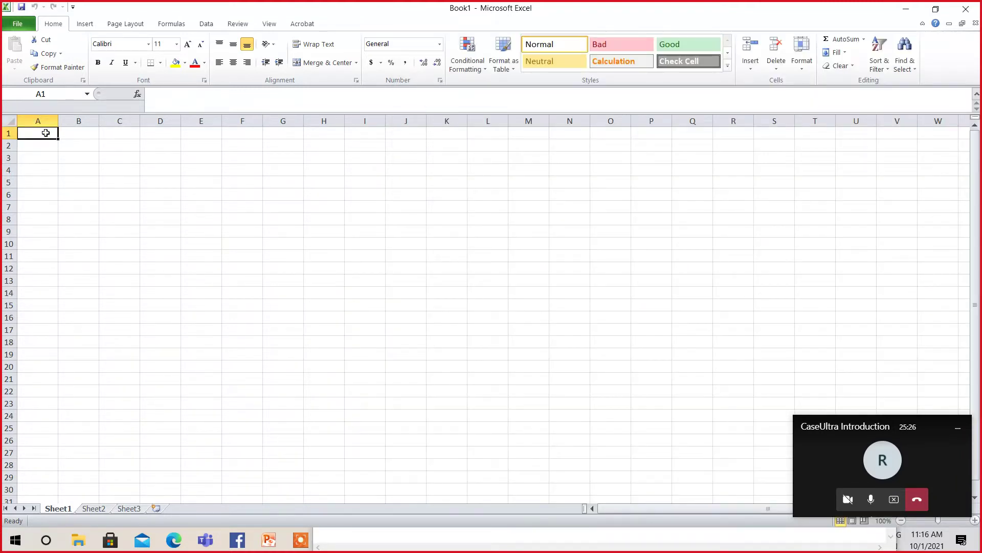
text(CAS)
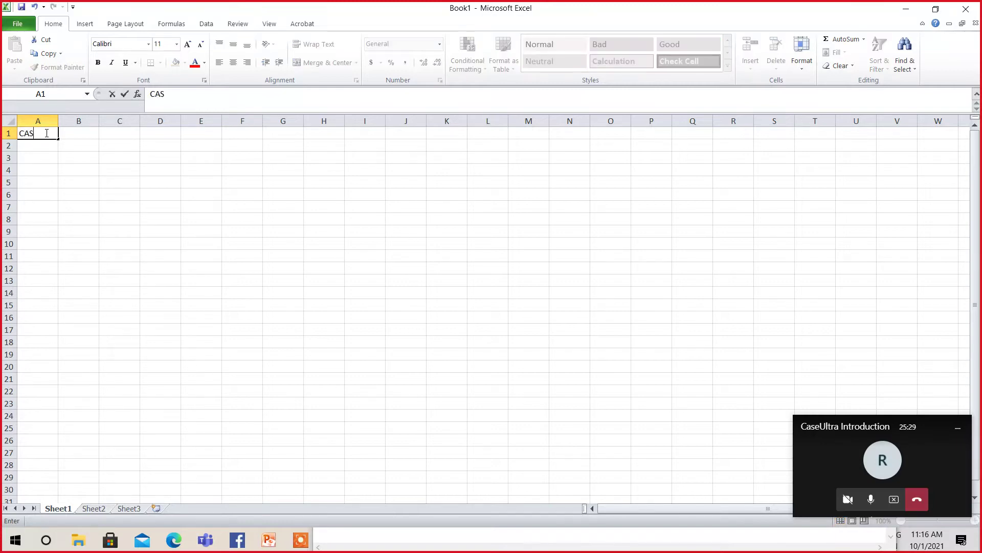
text(H NUM)
key(Tab)
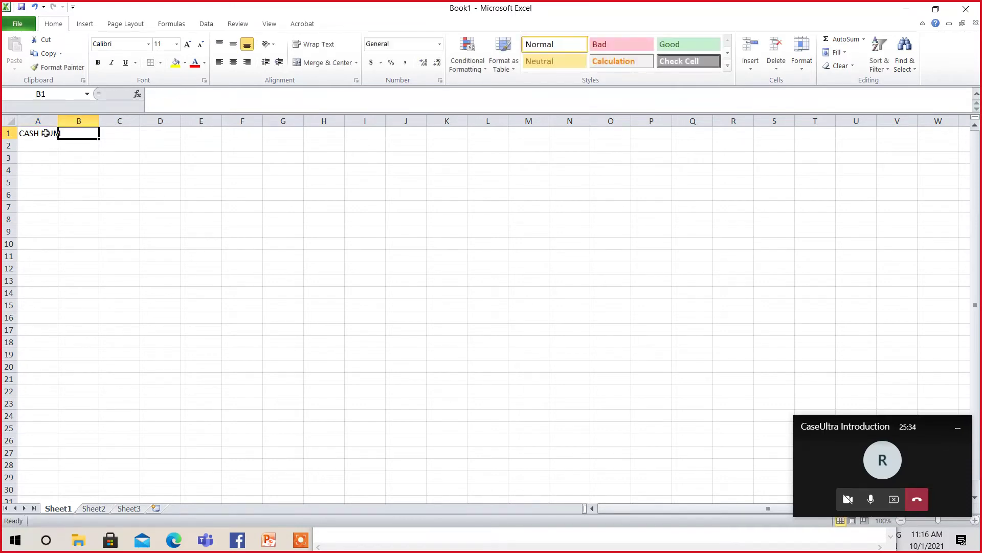
text(SMILE)
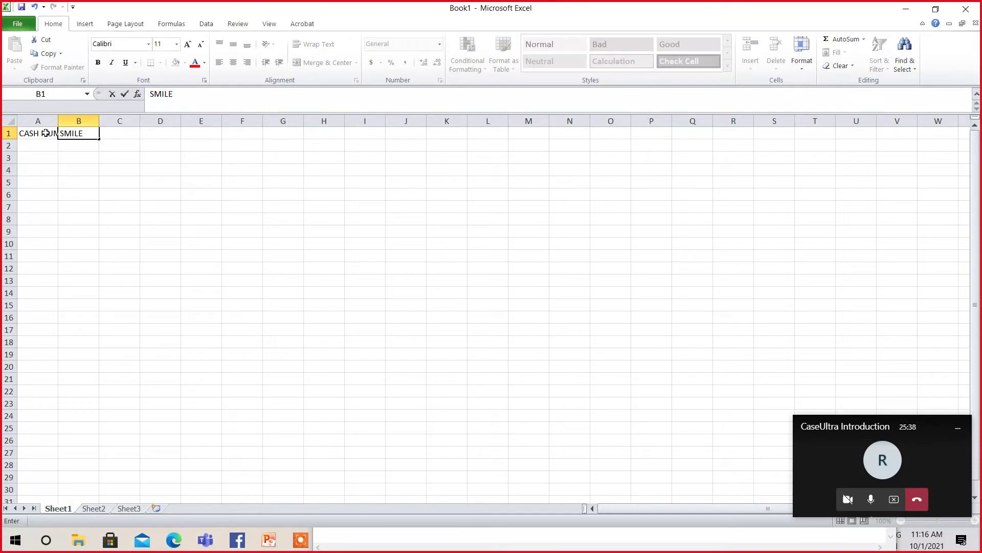
key(Tab)
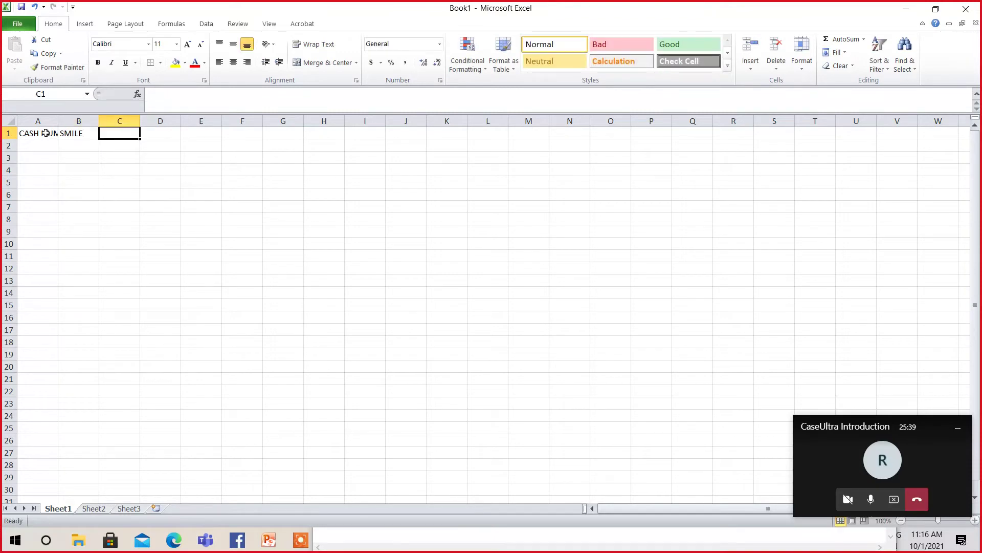
text(NAME)
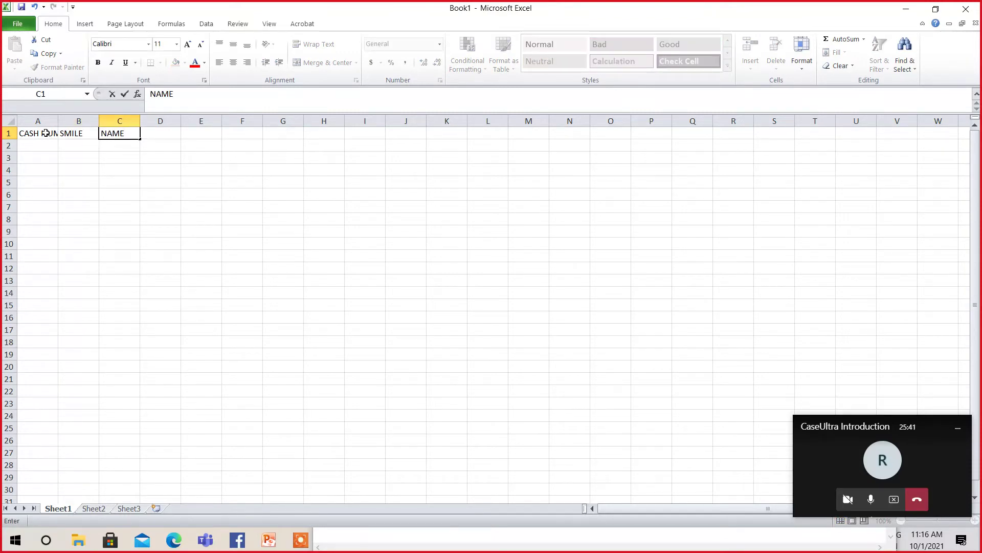
click(26, 144)
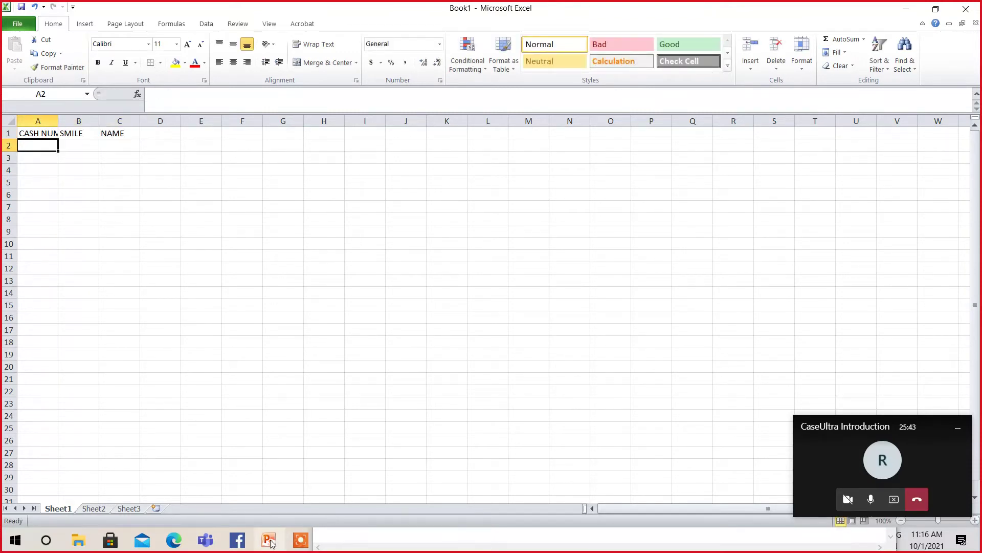
Copy the registry number 80495-47-2 from the CU_TRAINING DATA text file into cell A2 of the new workbook.
click(207, 542)
key(alt+Tab)
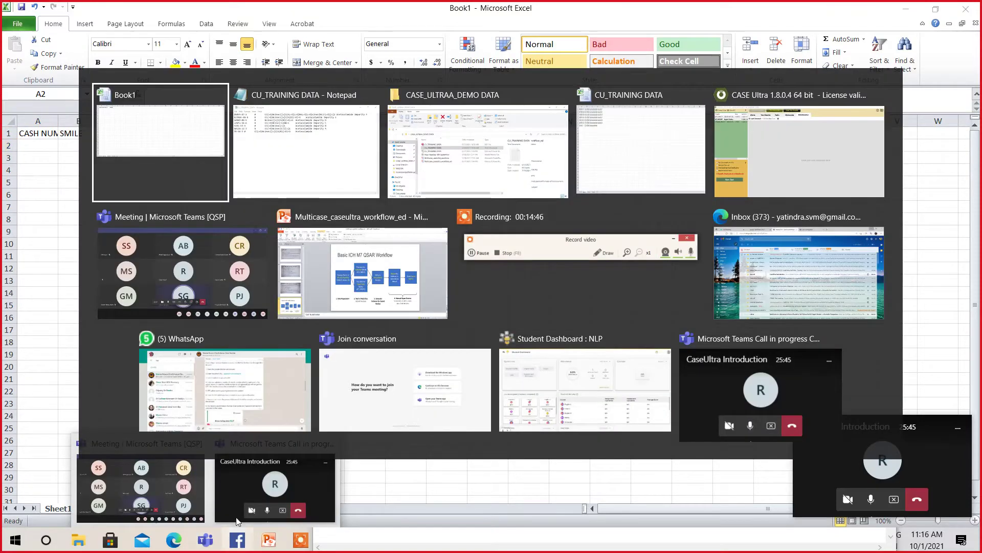
key(alt+Tab)
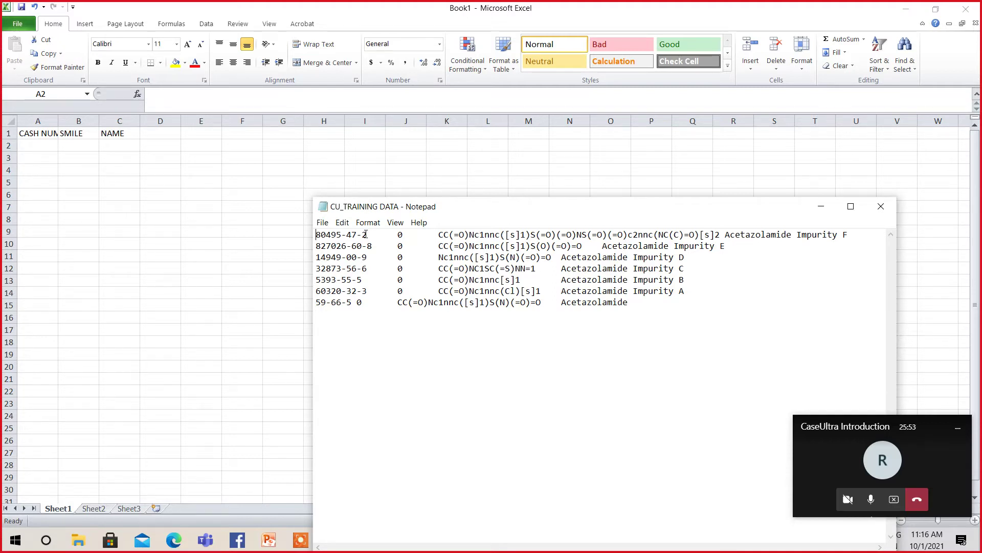
drag(367, 233, 314, 234)
key(ctrl+c)
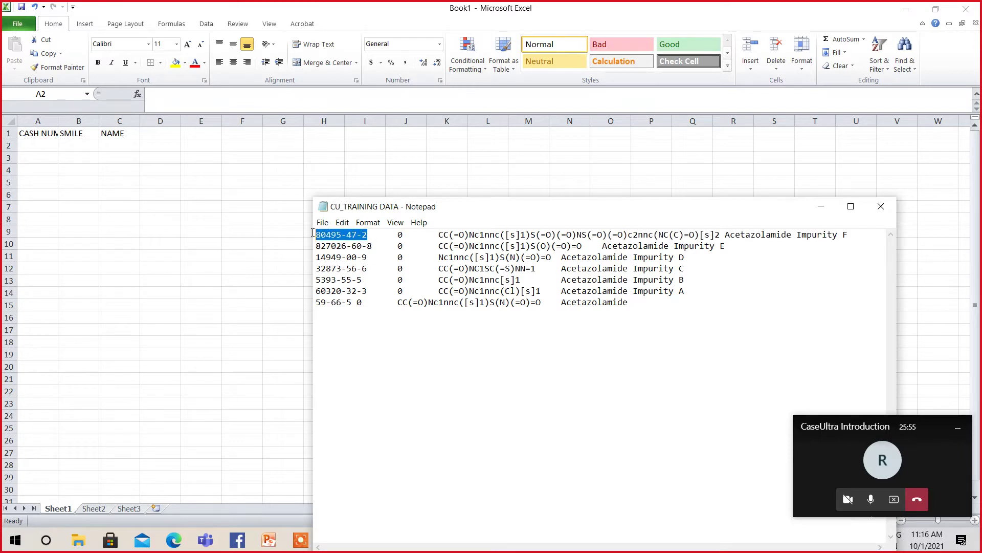
click(39, 144)
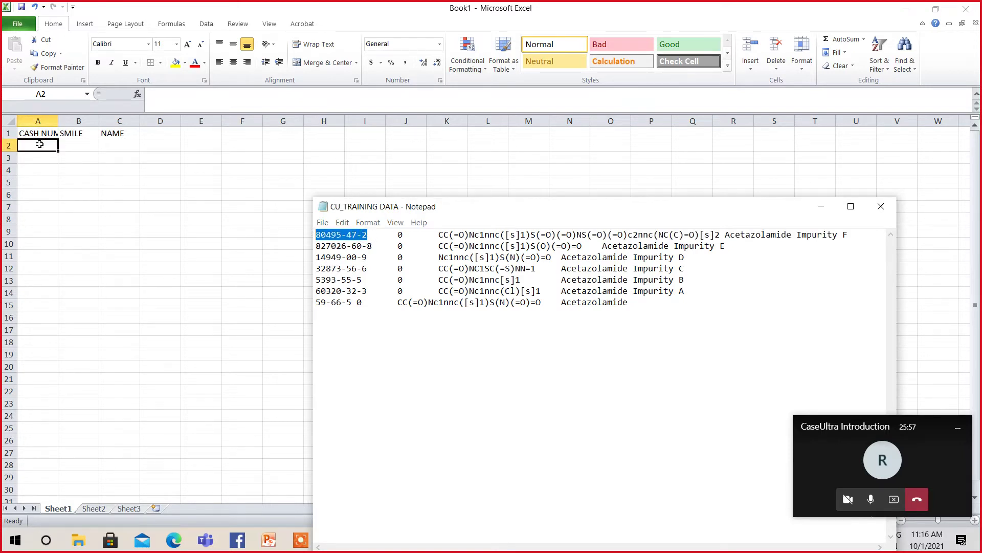
key(ctrl+v)
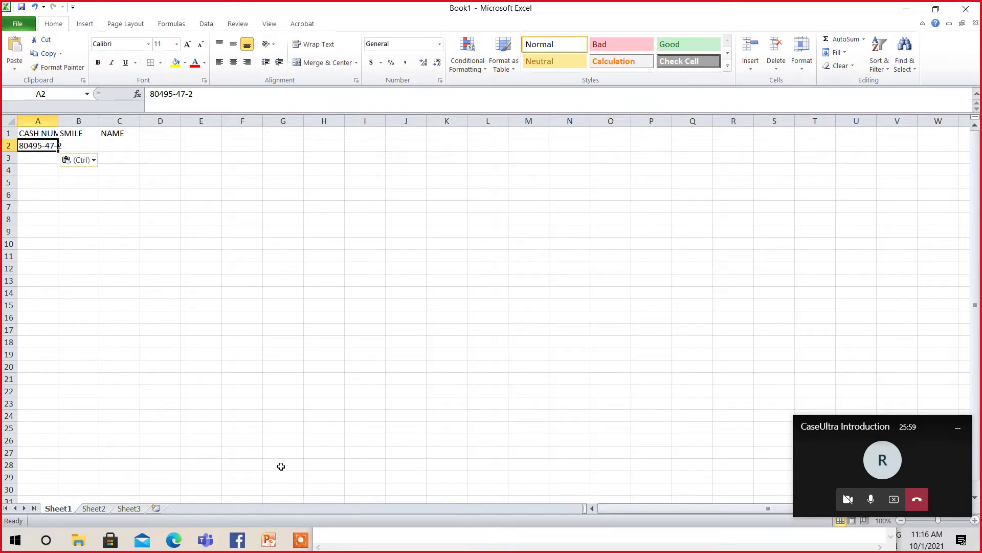
Copy the SMILES string of the text file's first compound into cell B2 of the new workbook.
key(alt+Tab)
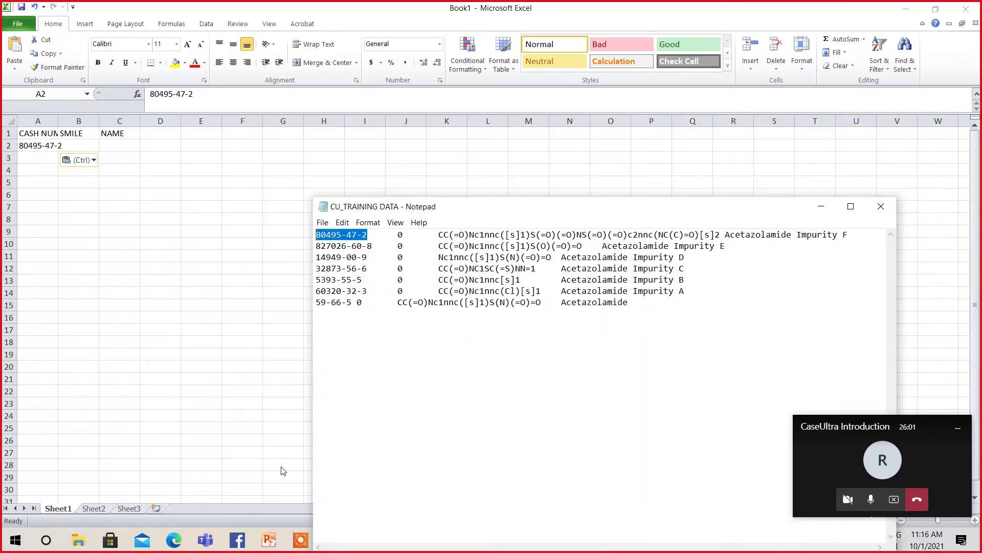
drag(439, 234, 720, 236)
key(ctrl+c)
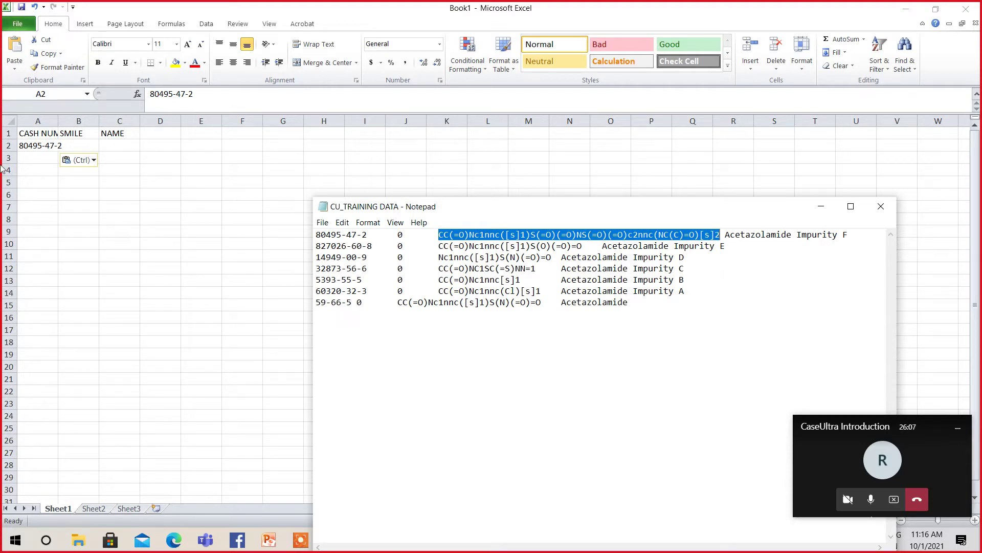
click(40, 146)
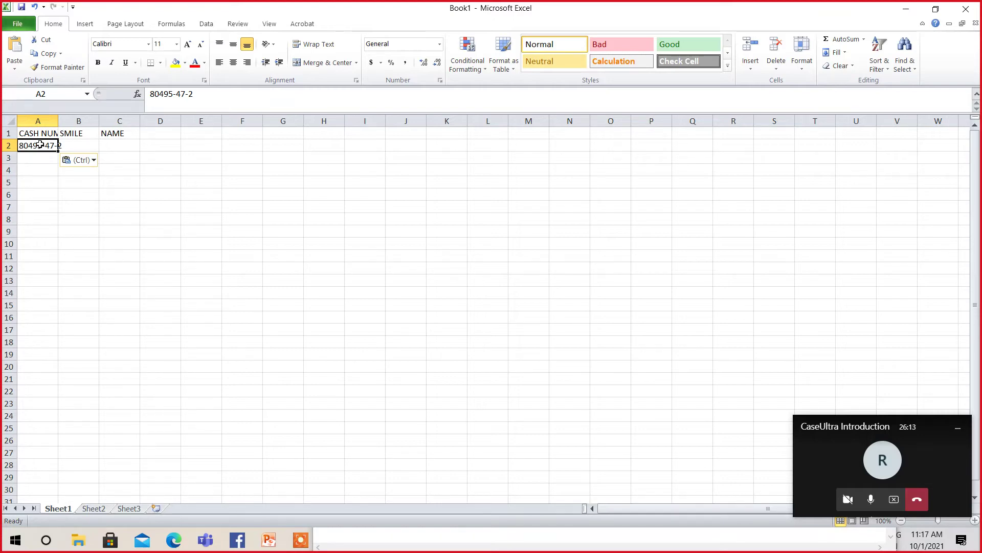
key(Tab)
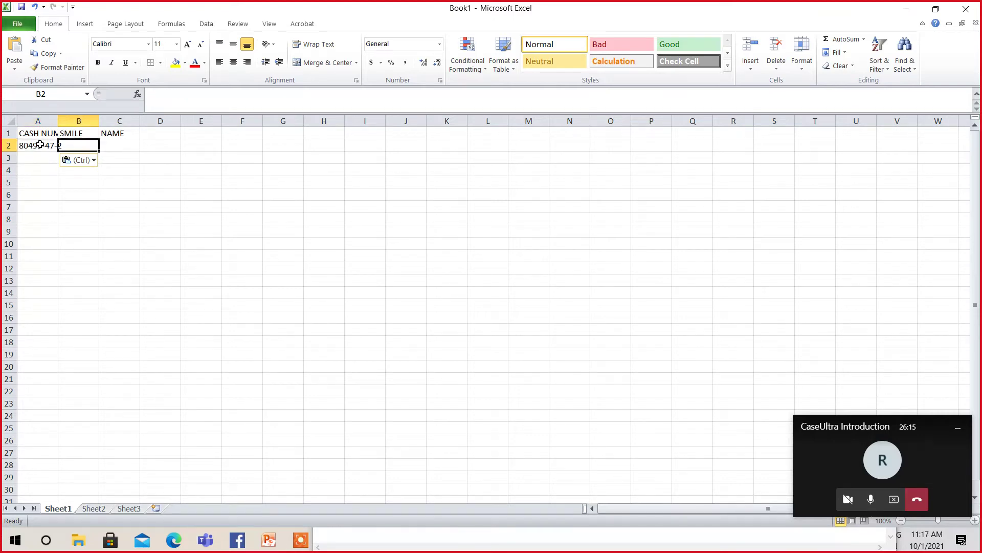
key(ctrl+v)
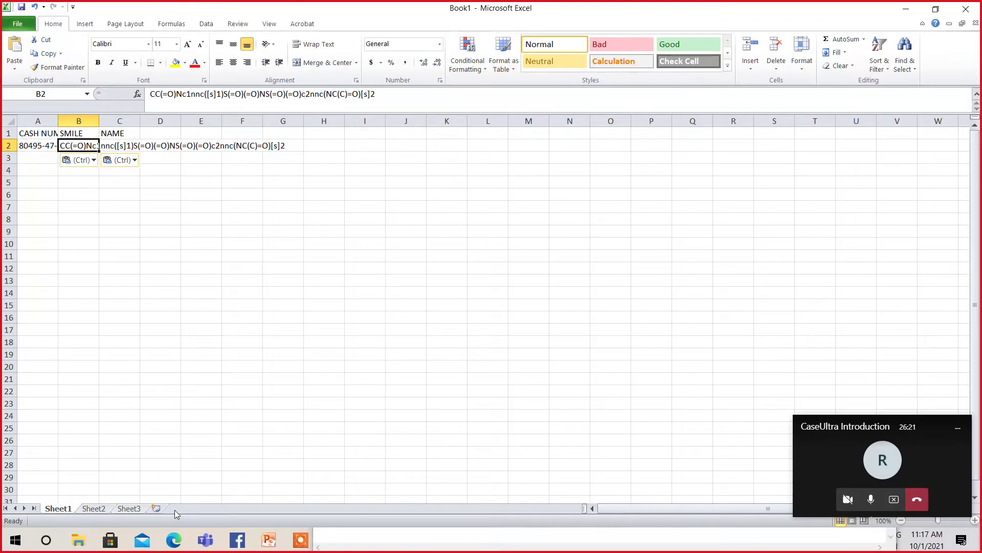
Copy the compound name Acetazolamide Impurity F from the text file into cell C2 of the new workbook.
key(alt+Tab)
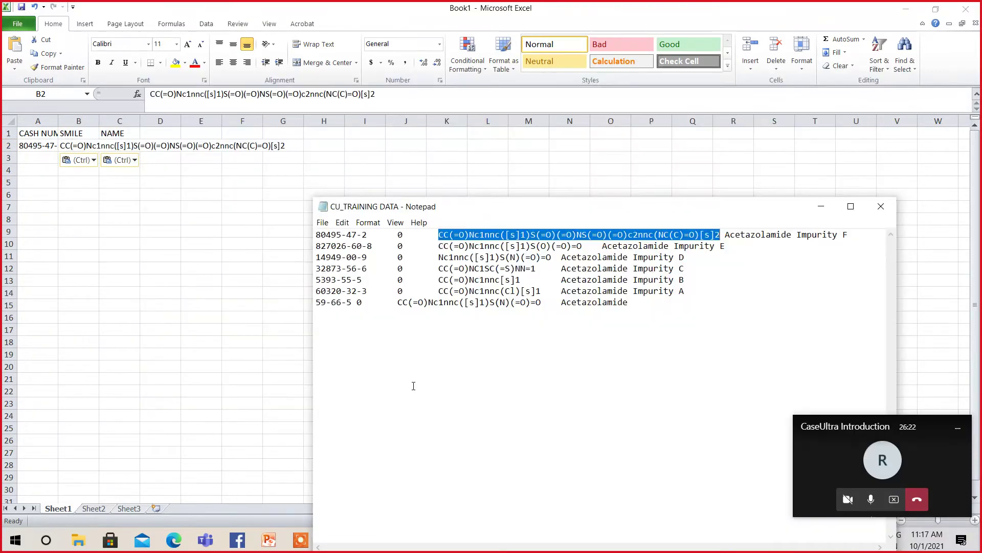
drag(724, 234, 849, 234)
key(ctrl+c)
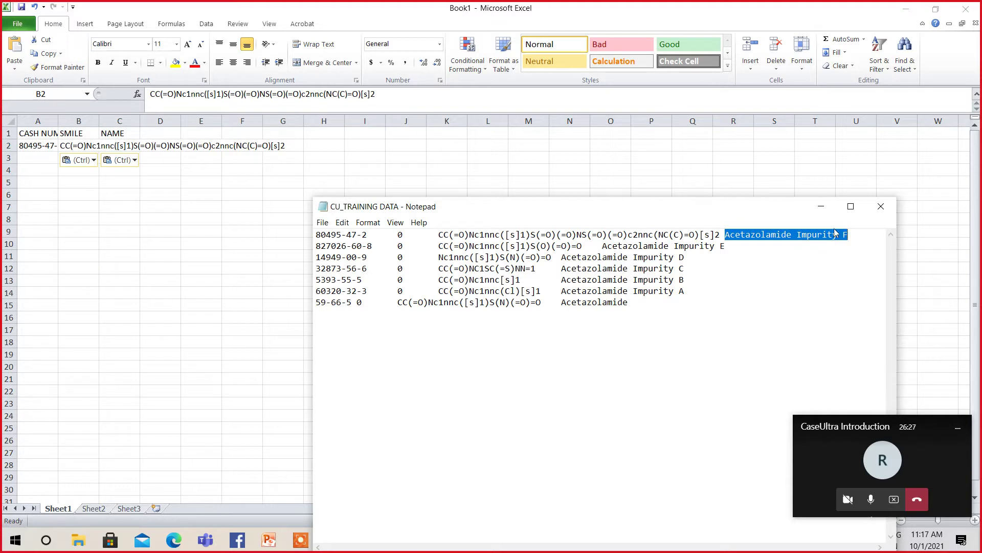
key(alt+Tab)
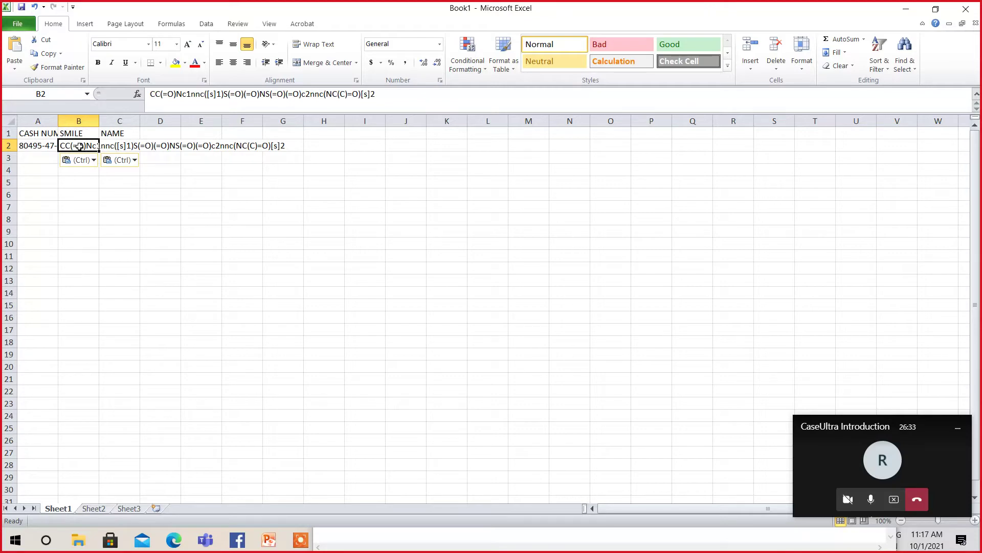
key(Tab)
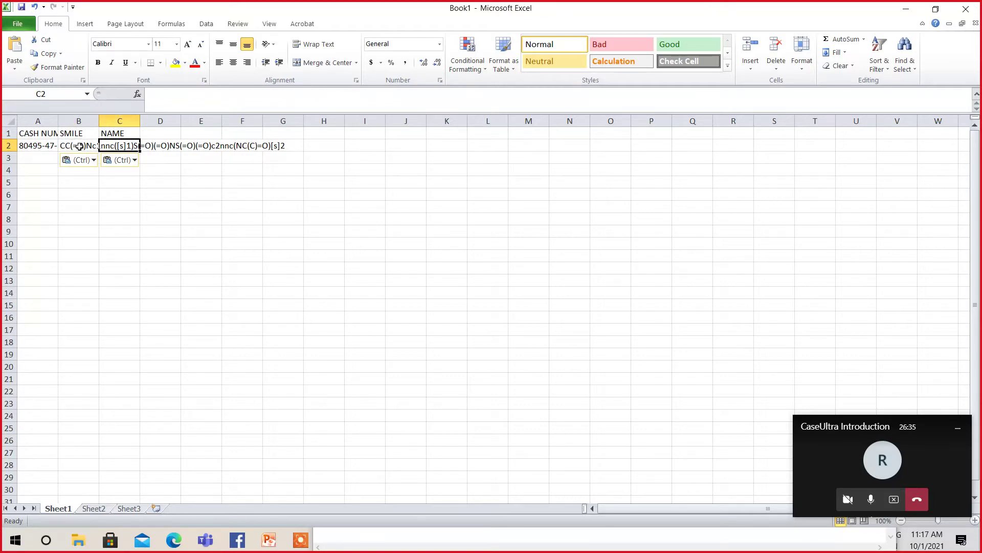
key(ctrl+v)
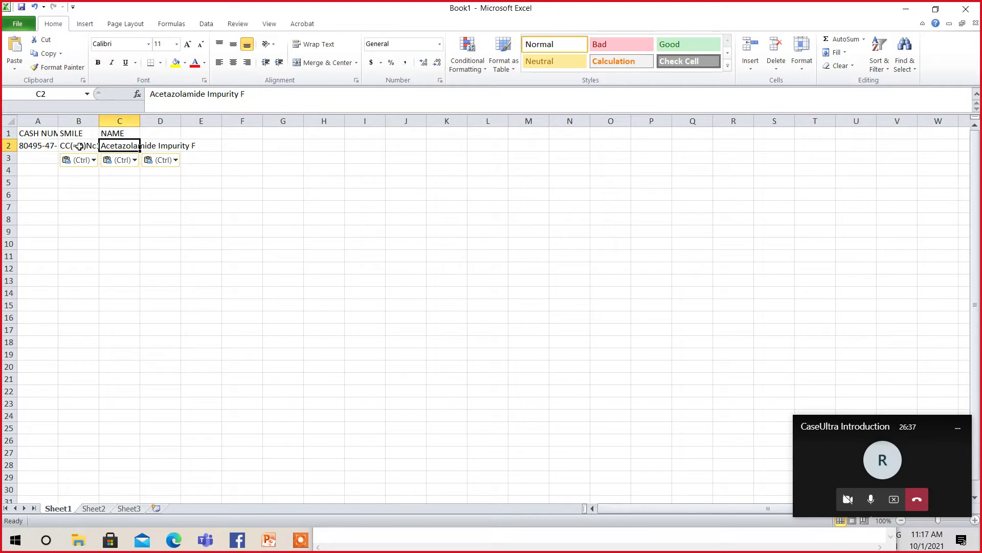
click(194, 168)
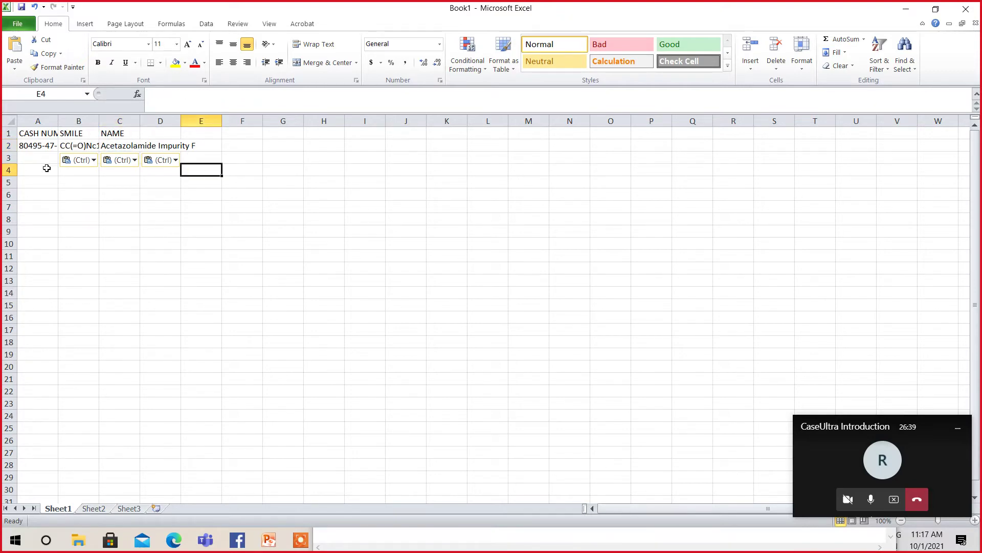
Copy the compound's row, cells A2 to C2, to the clipboard.
drag(37, 159, 35, 246)
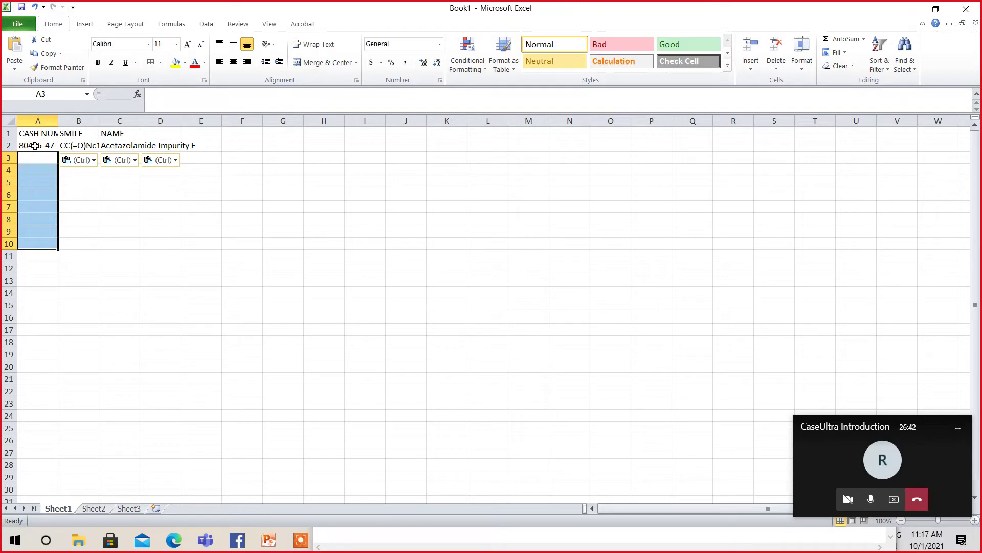
drag(35, 146, 104, 146)
key(ctrl+c)
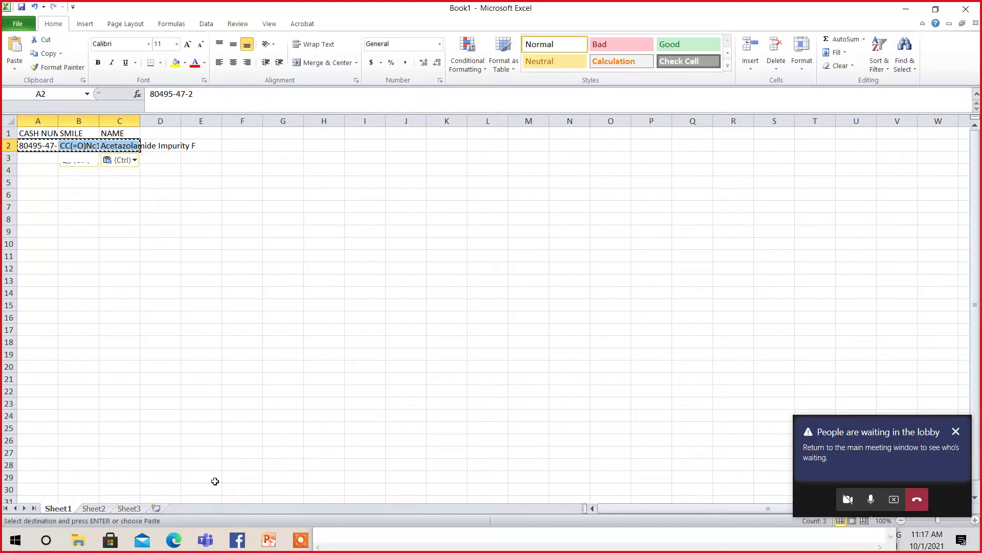
Close the CU_TRAINING DATA text file and minimize the workbook and the CASE_ULTRAA_DEMO DATA folder window.
key(alt+Tab)
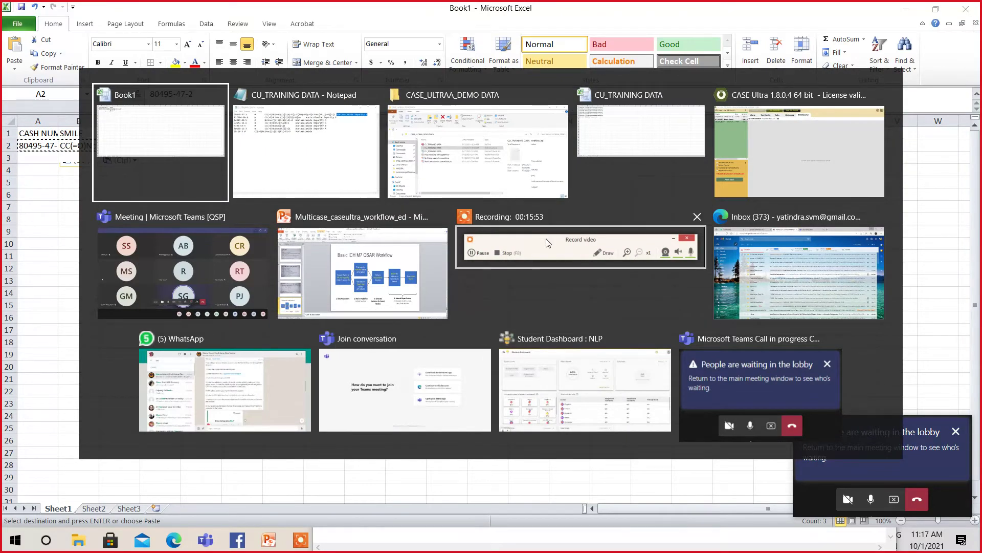
key(alt+Tab)
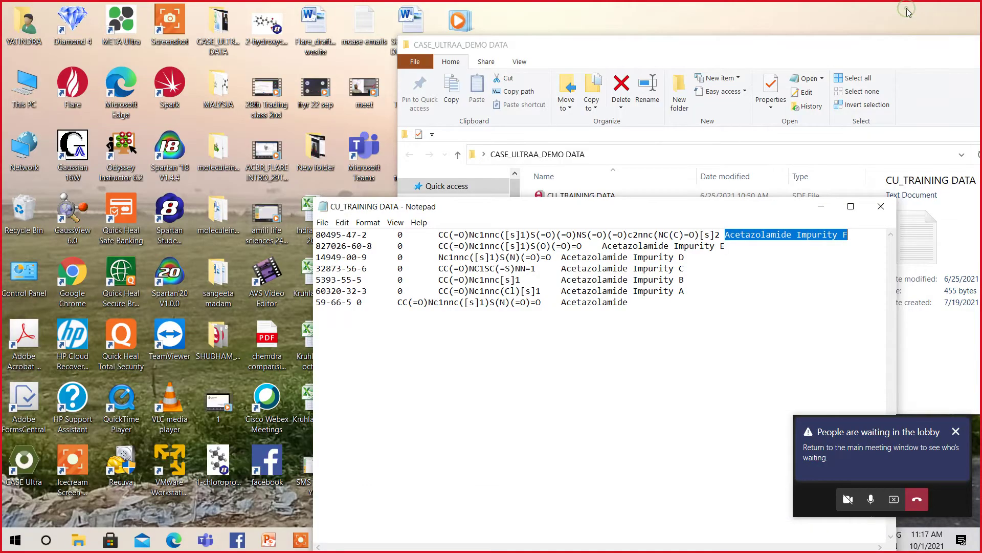
click(905, 9)
click(881, 208)
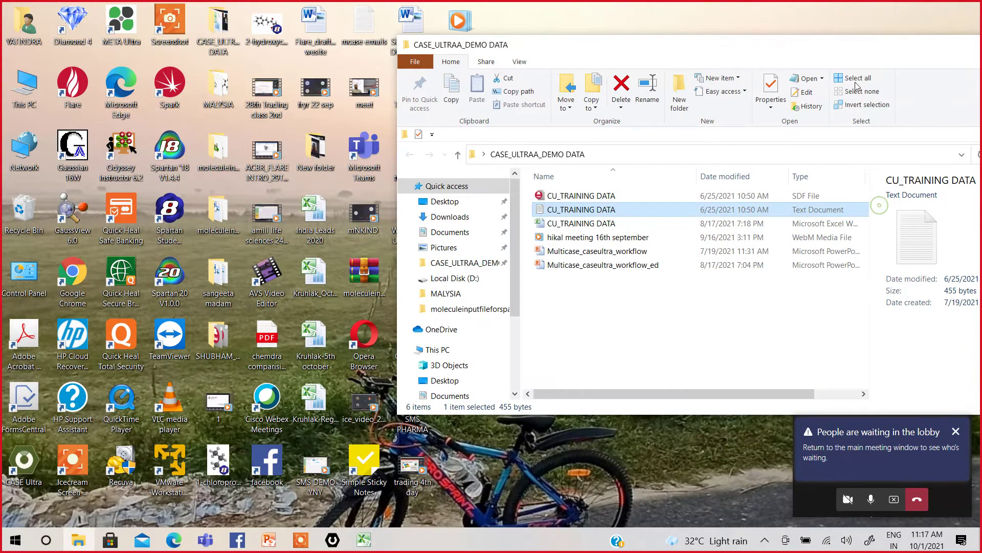
drag(848, 46, 569, 49)
click(778, 51)
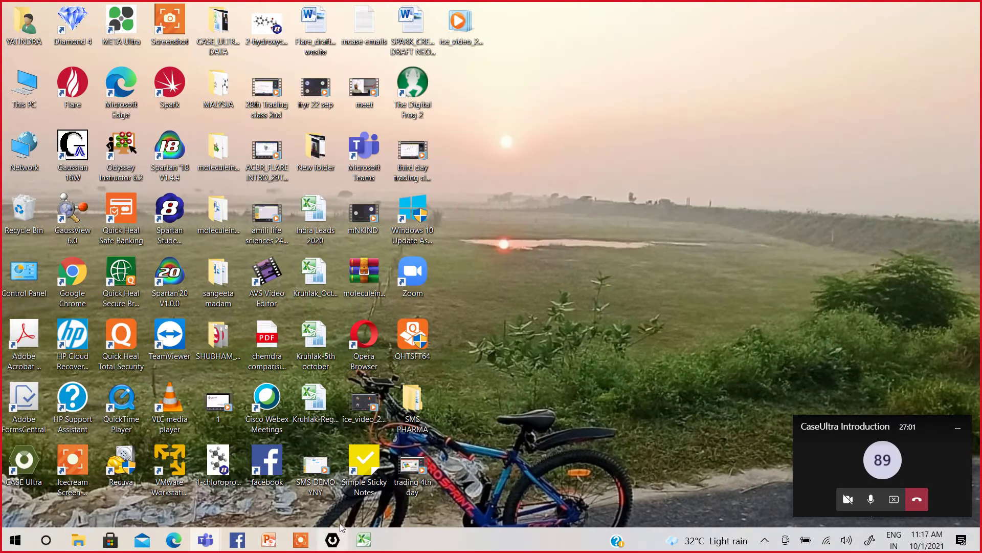
Switch to CASE Ultra and load the copied compound into the DataKurator from the clipboard.
click(332, 540)
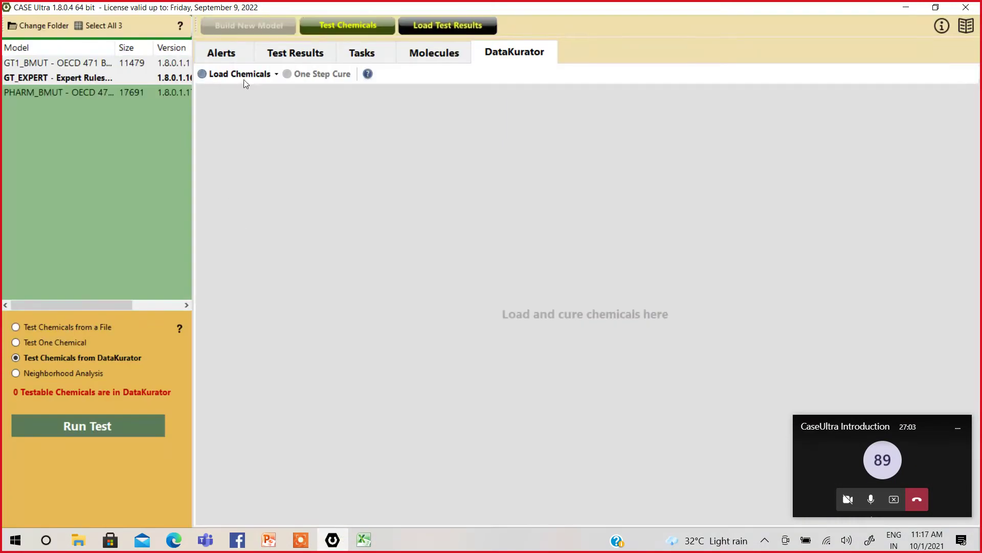
click(243, 80)
click(238, 125)
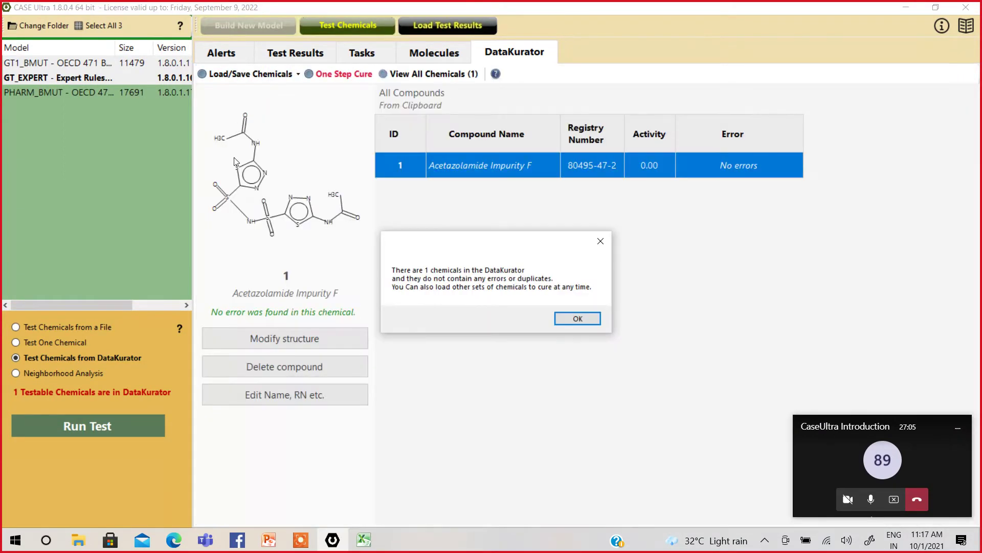
click(571, 319)
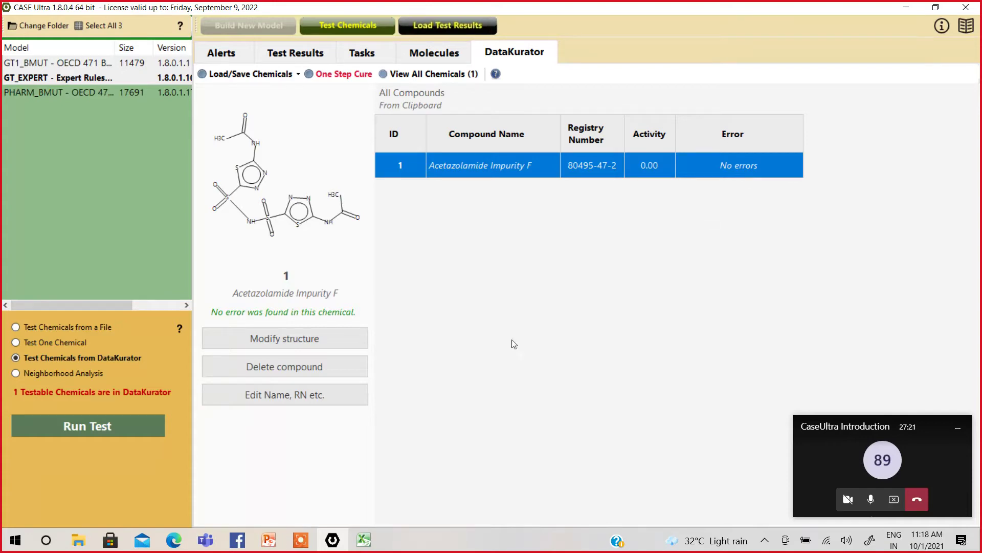
Open a new blank Notepad document.
click(18, 546)
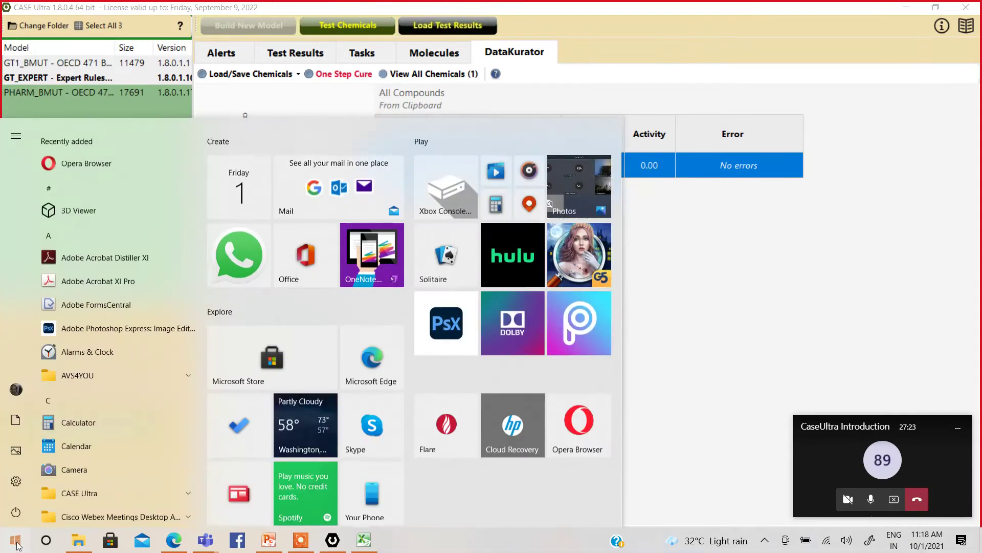
click(17, 544)
text(NOTE)
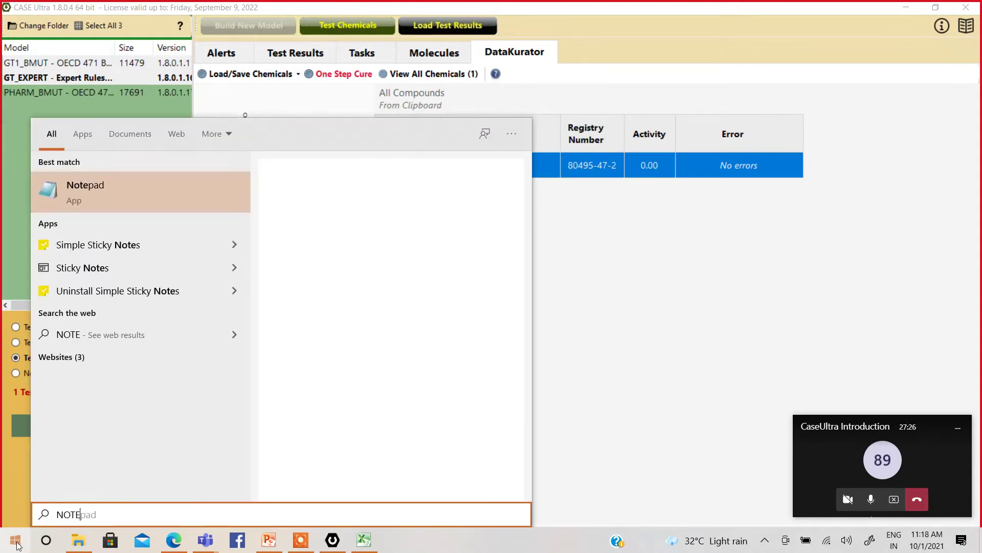
key(Return)
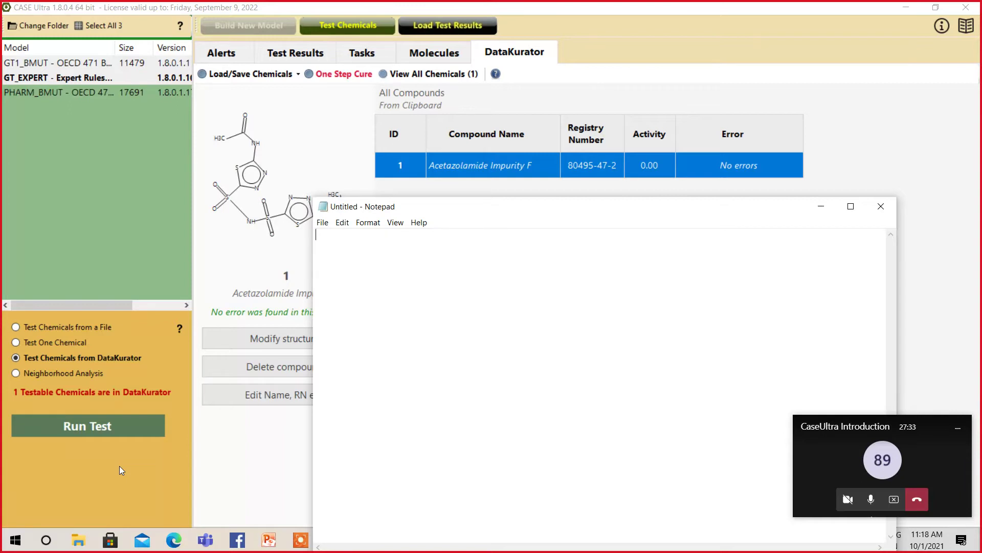
Write two tab-separated sample compound rows in the blank note: 123-01-7, C1C2CCCN, XYZ and 1212, ccc, fefie.
text(123-01-)
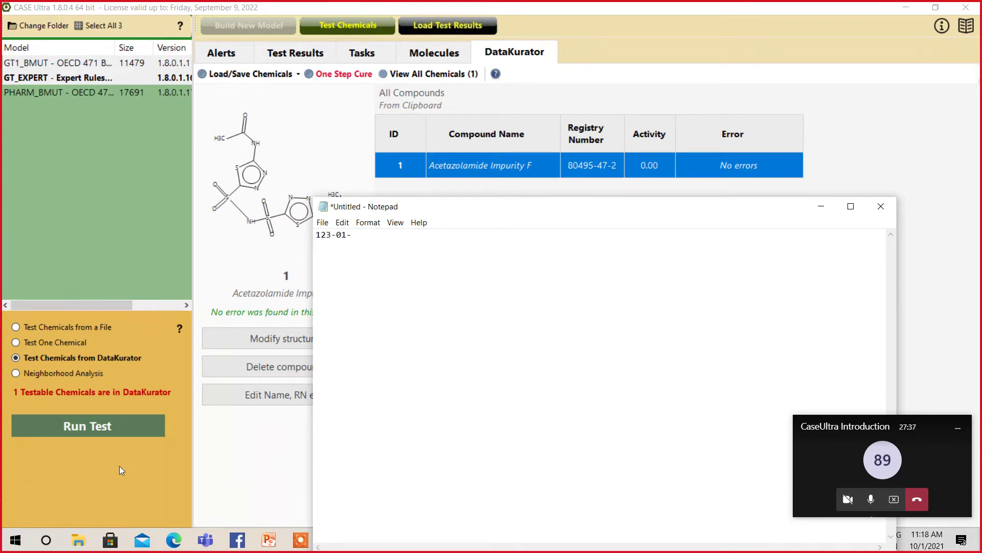
text(7)
text(C1C2CCCN)
key(Tab)
text(XYZ)
key(Return)
text(1212)
key(Tab)
text(ccc)
key(Tab)
text(fefie)
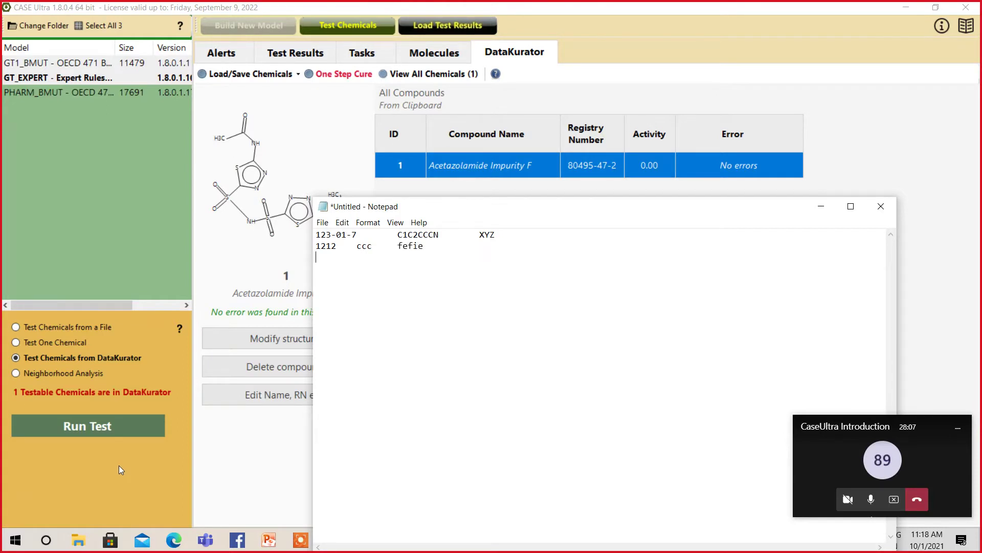
Close the untitled note and the Book1 workbook in Excel without saving either one.
click(881, 207)
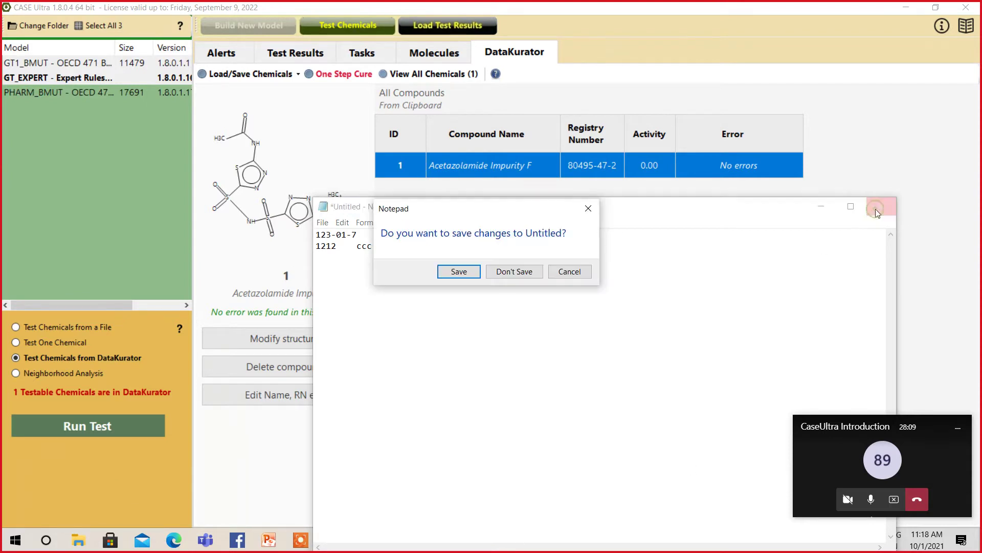
click(511, 272)
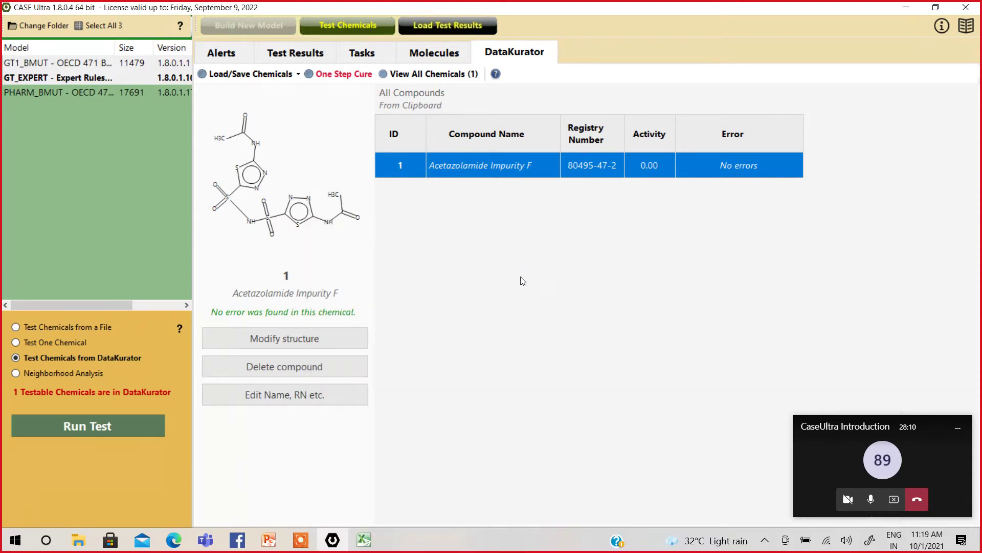
click(364, 539)
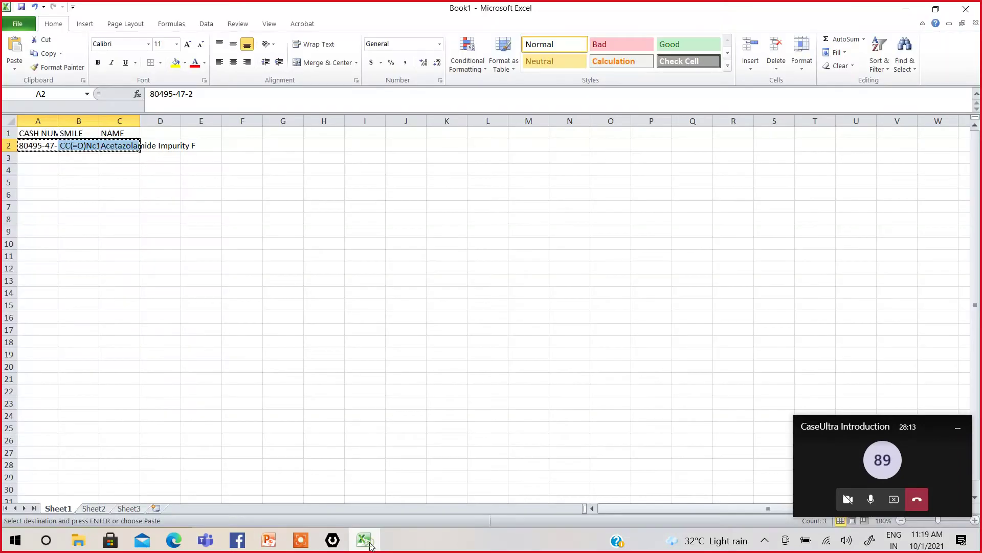
click(966, 8)
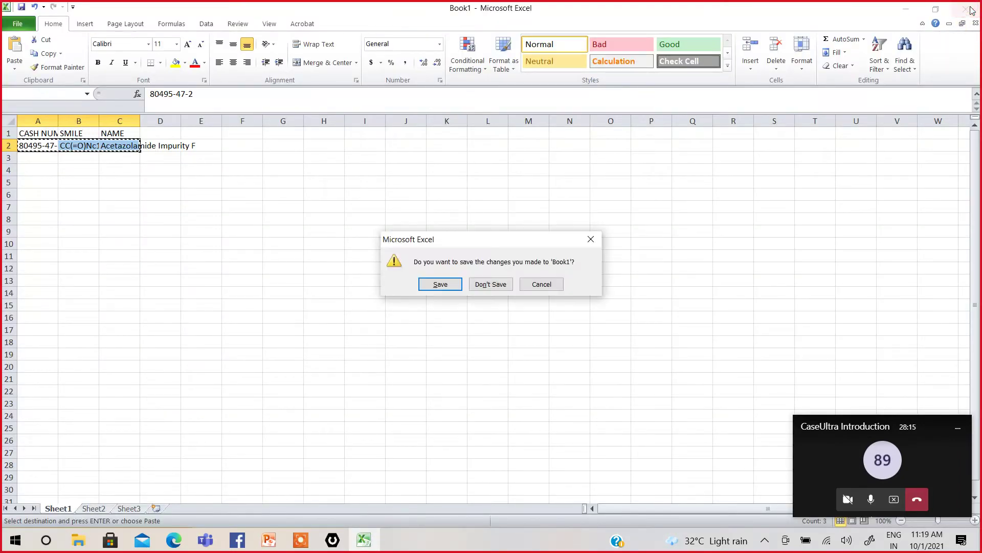
click(491, 284)
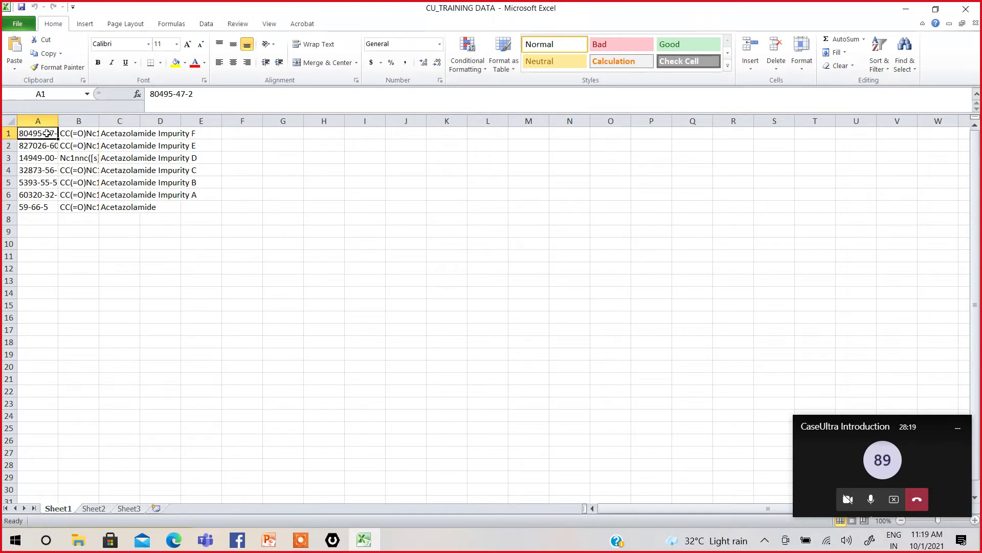
Copy the compound rows in A1:C7 of CU_TRAINING DATA, and empty the DataKurator in CASE Ultra.
drag(45, 134, 110, 207)
key(ctrl+c)
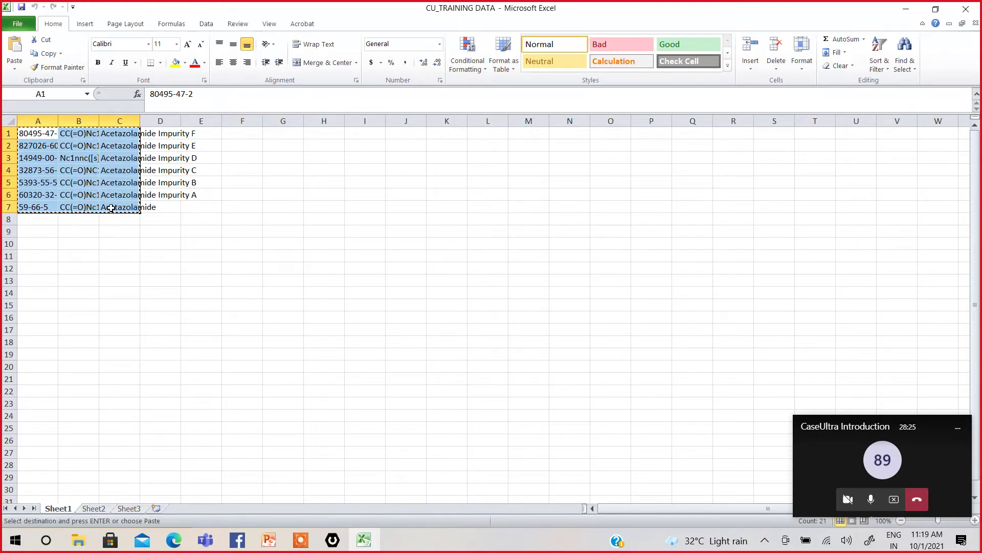
click(332, 540)
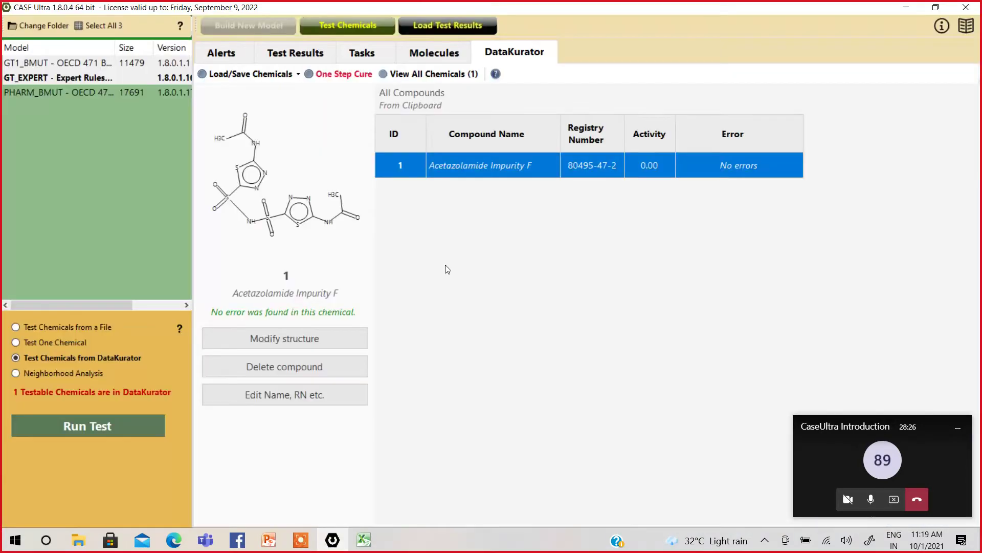
click(240, 74)
click(243, 152)
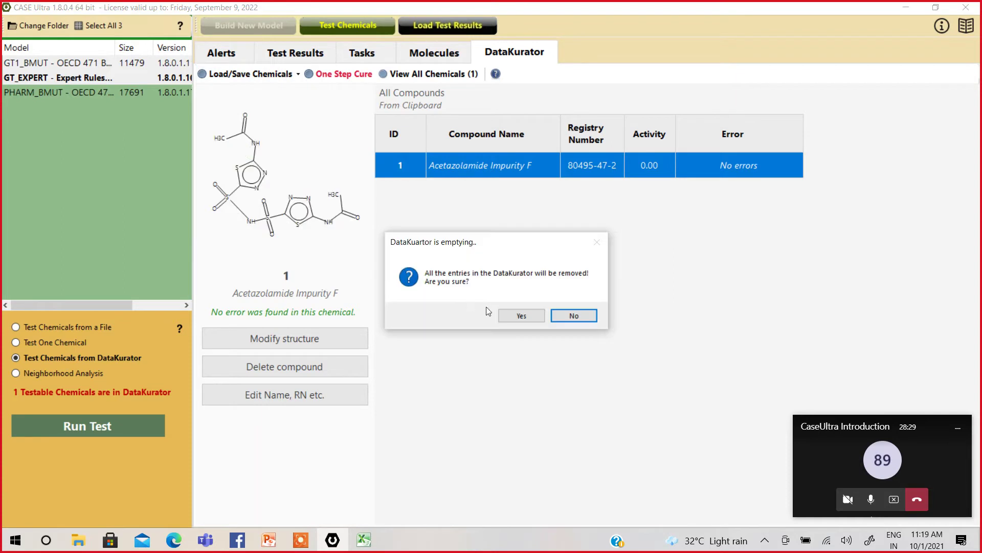
click(505, 313)
Load the copied compound rows into the DataKurator from the clipboard.
click(259, 75)
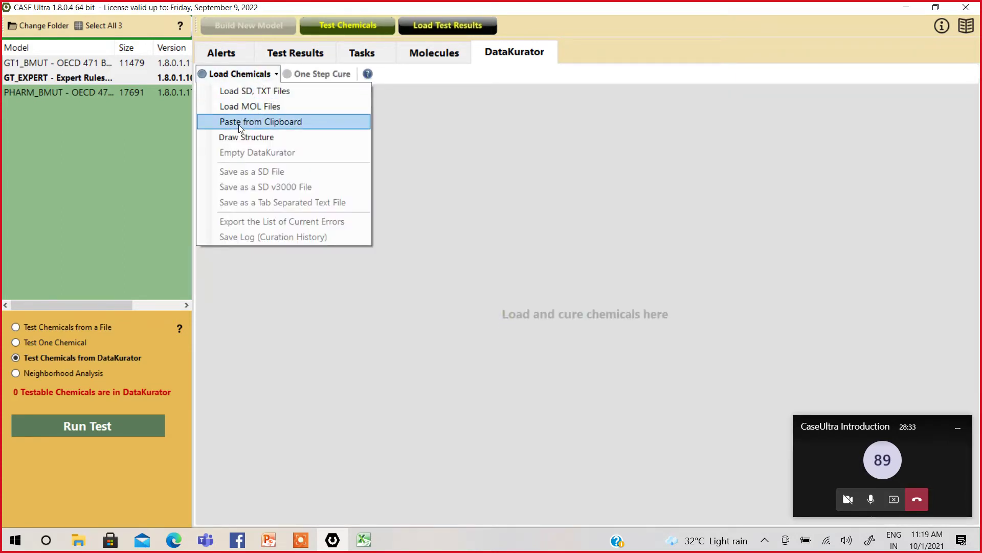
click(238, 124)
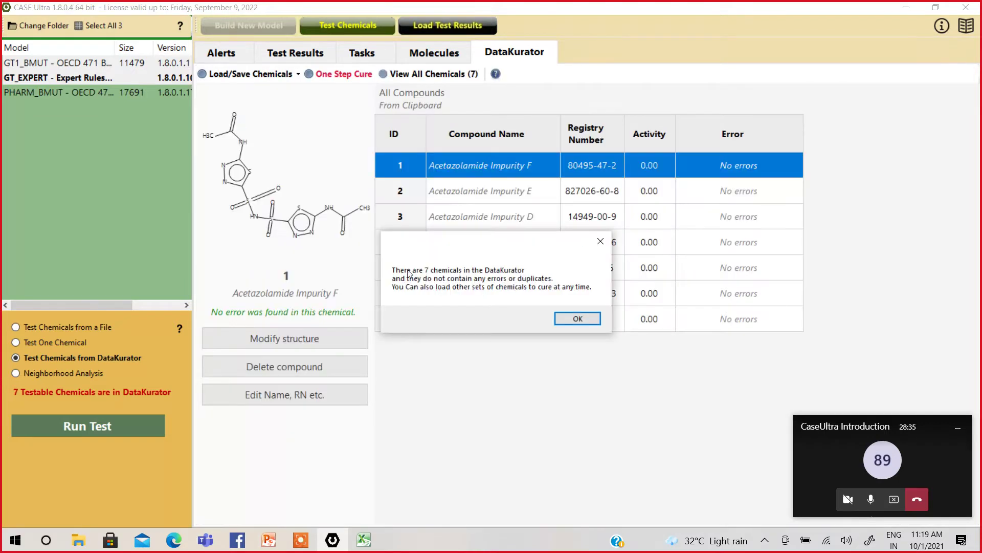
click(572, 319)
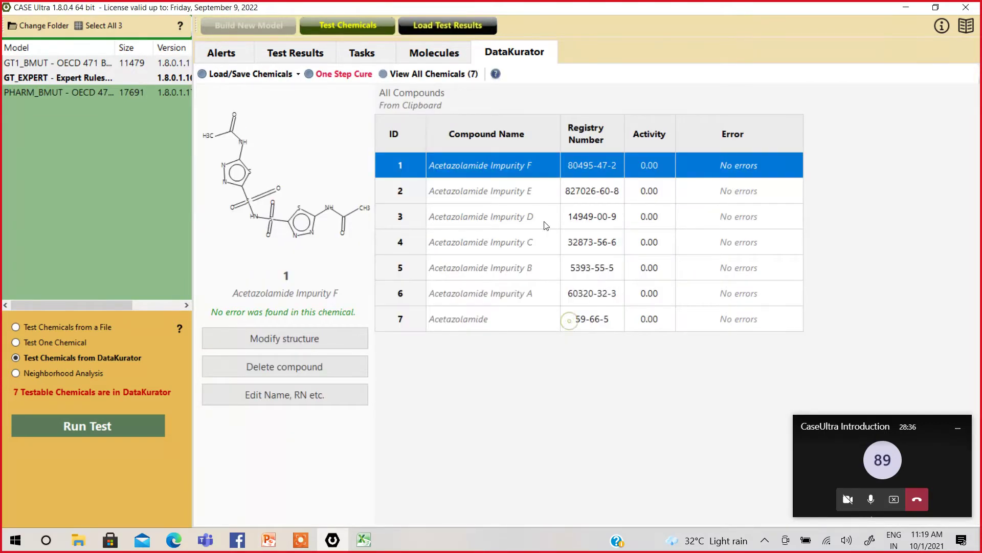
Go through the compound names from Acetazolamide Impurity E down to Acetazolamide and view each structure.
click(501, 190)
click(495, 221)
click(492, 243)
click(492, 266)
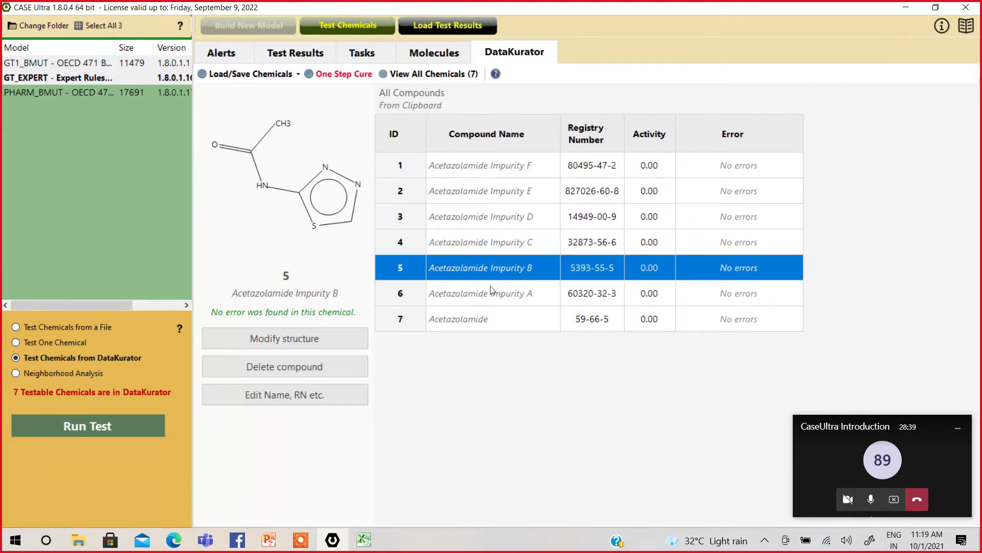
click(489, 290)
click(484, 318)
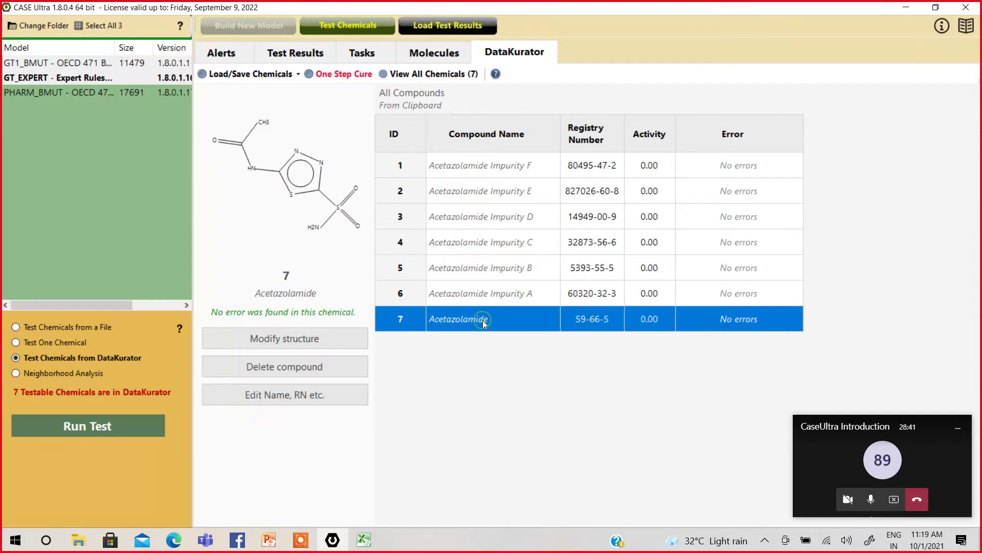
Review the registry numbers of the first six compounds in the DataKurator one by one.
click(600, 164)
click(590, 194)
click(592, 221)
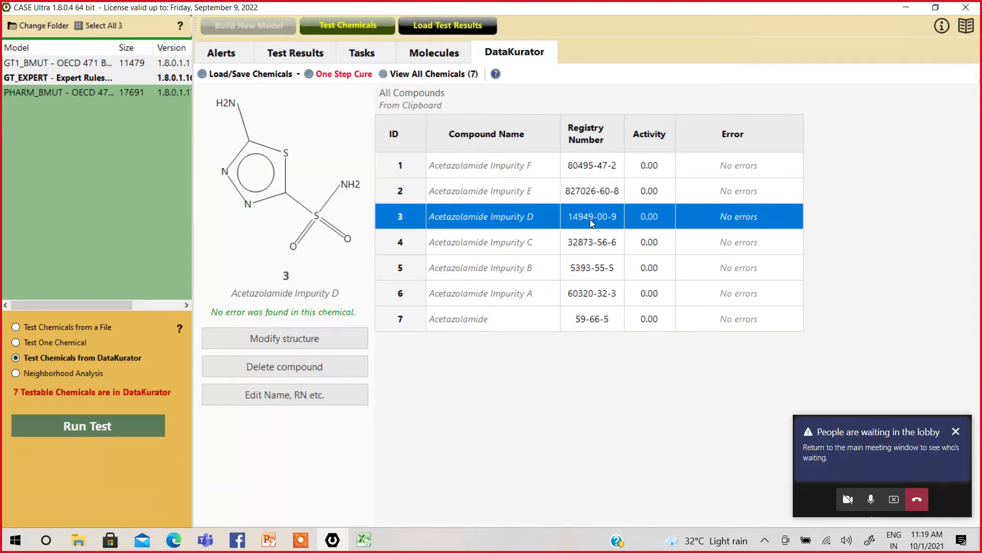
click(595, 250)
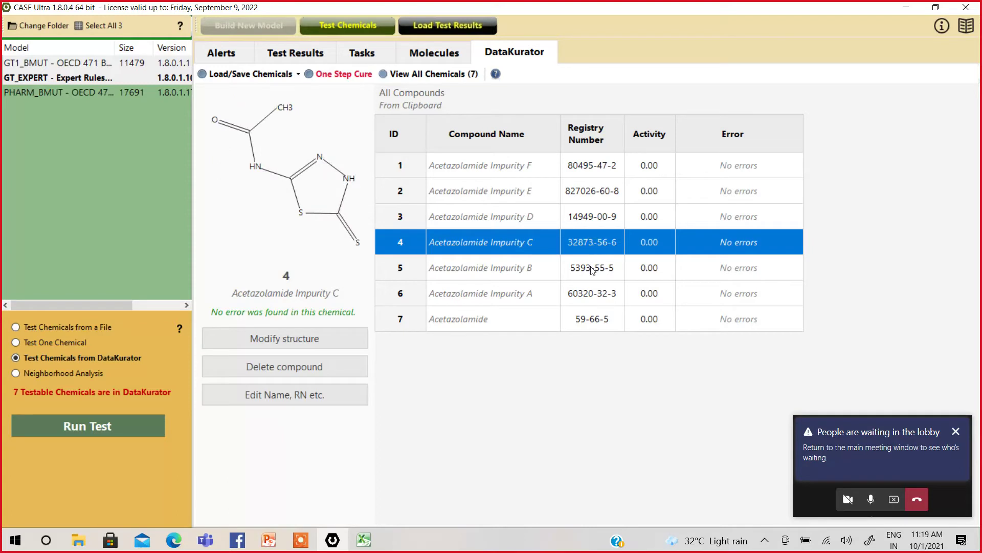
click(592, 270)
click(591, 294)
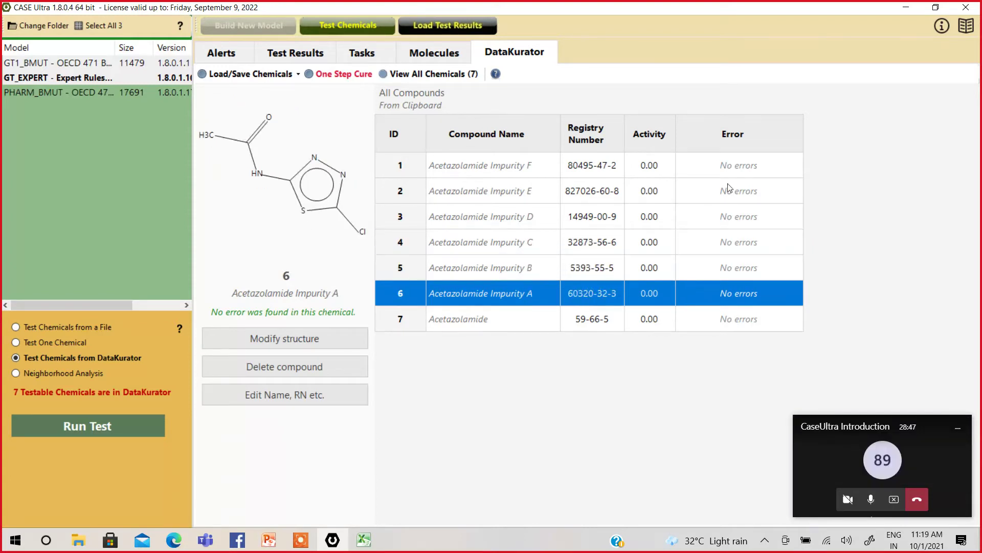
Check the error status of the first three compounds, Acetazolamide Impurity F, E and D.
click(738, 171)
click(733, 197)
click(729, 214)
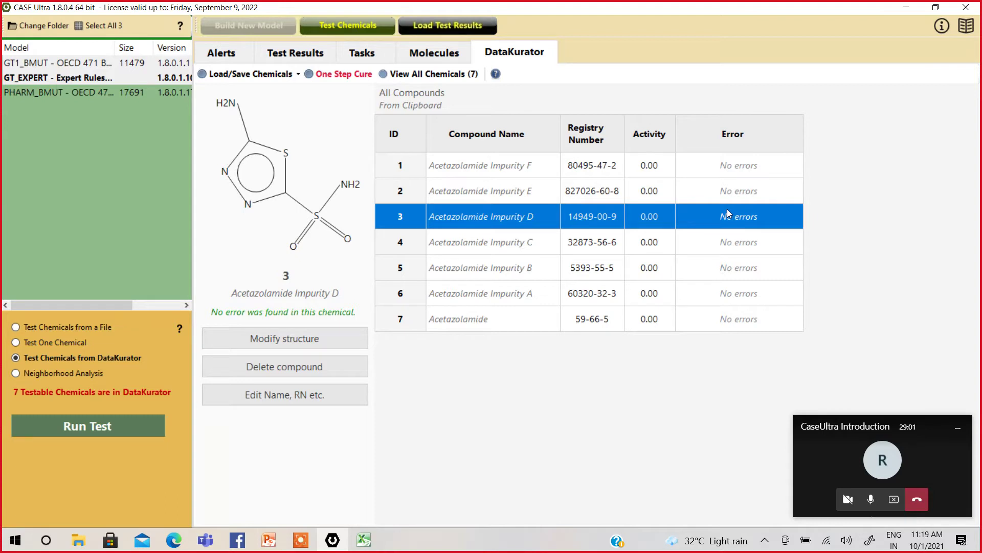
click(735, 169)
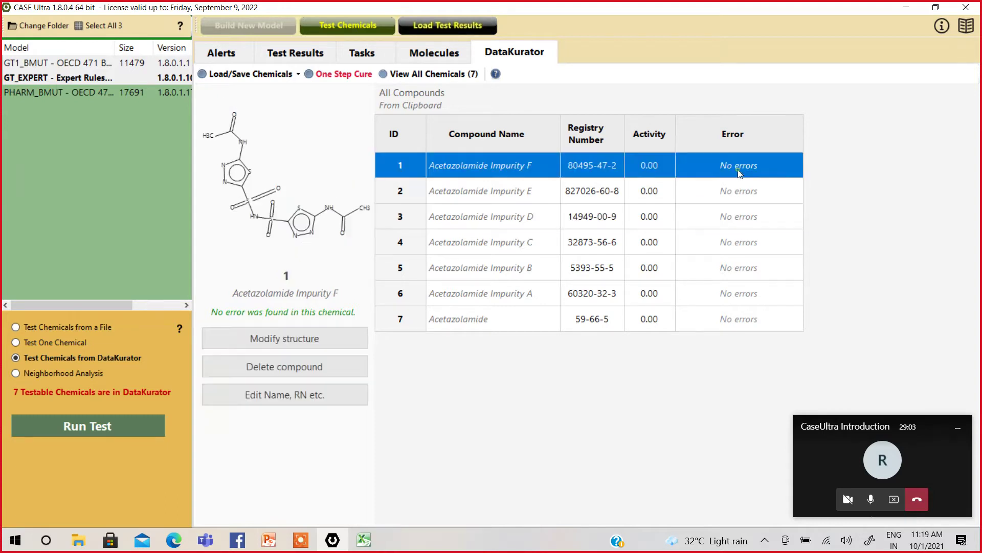
click(730, 199)
click(729, 217)
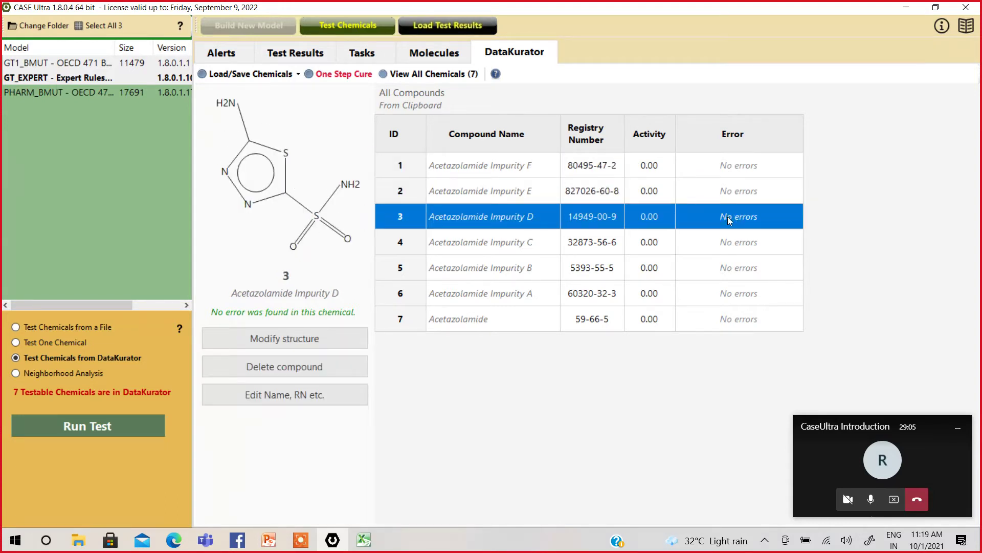
Review the One Step Cure options, including neutralizing negative charges and positive charges on nitrogen, and leave without curing.
click(332, 76)
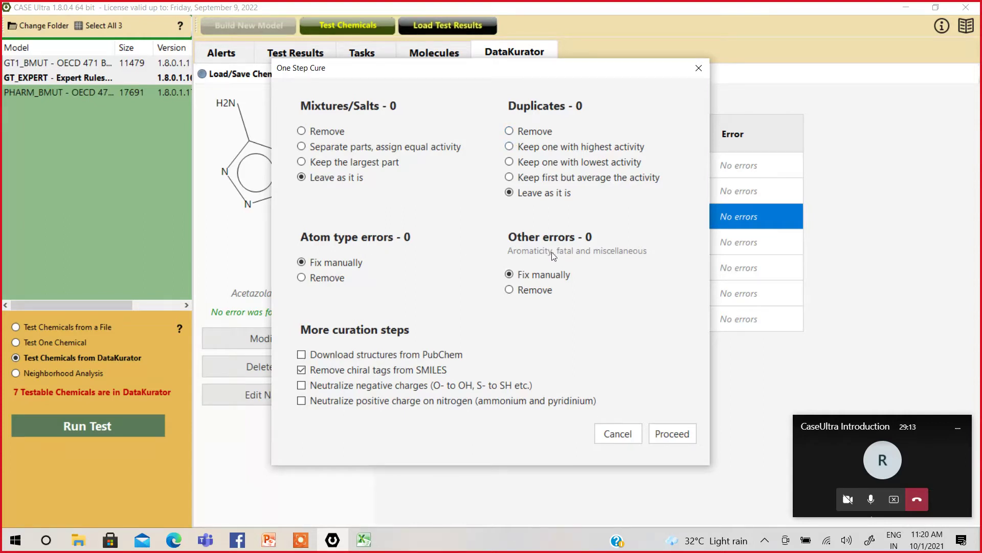
click(301, 387)
click(303, 402)
click(302, 387)
click(618, 435)
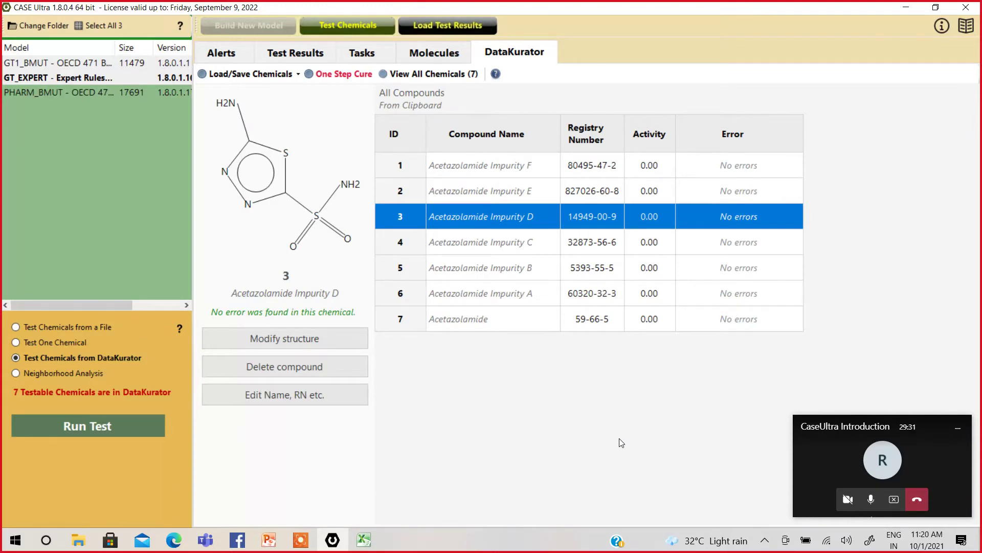
Empty the DataKurator of all loaded chemicals.
click(251, 76)
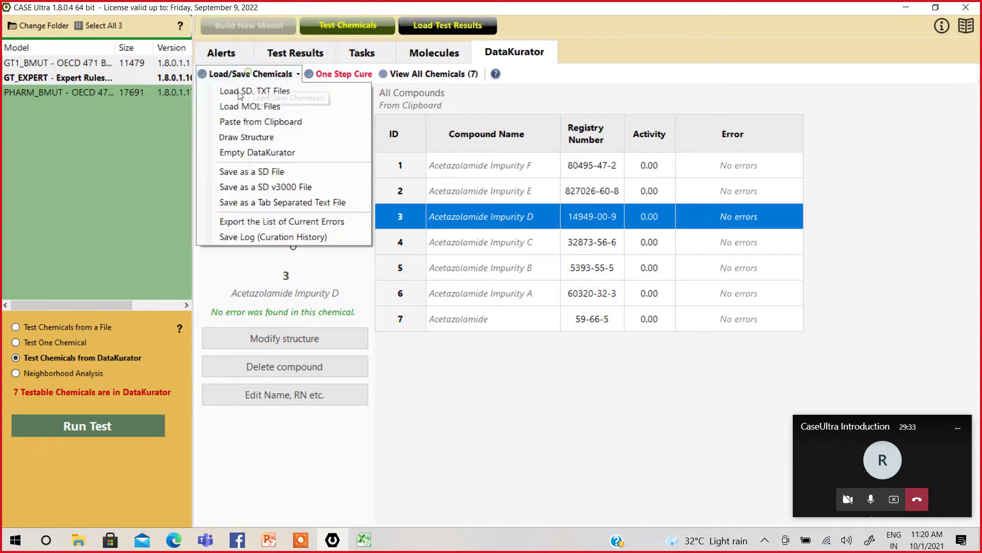
click(242, 153)
click(520, 315)
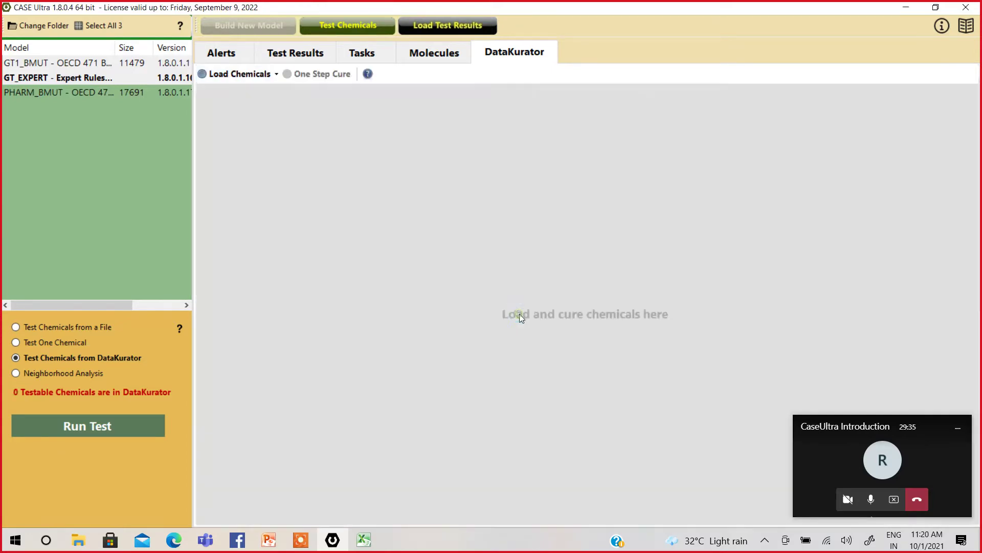
Open the CU_TRAINING DATA text document from the CASE_ULTRAA_DEMO DATA folder in Notepad and copy all its rows.
click(907, 8)
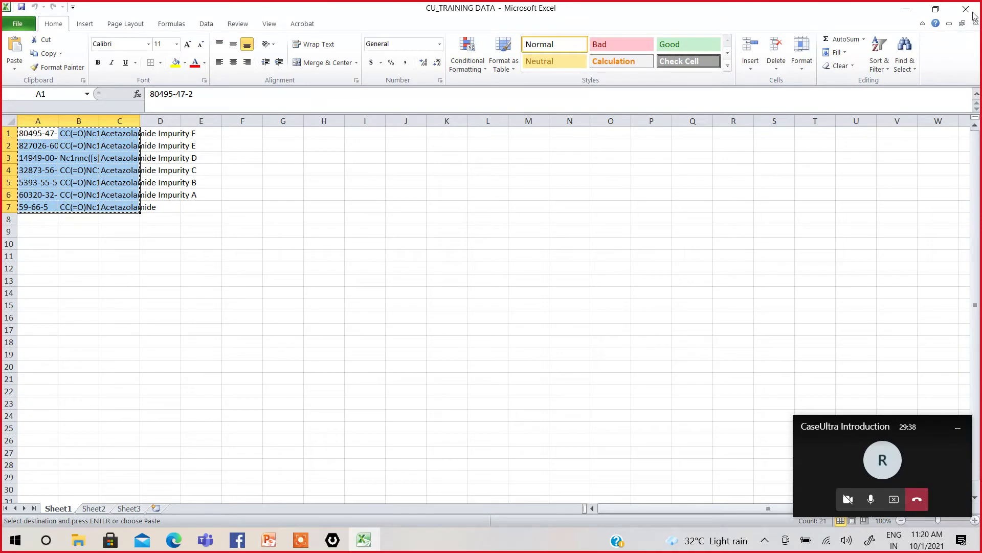
click(906, 8)
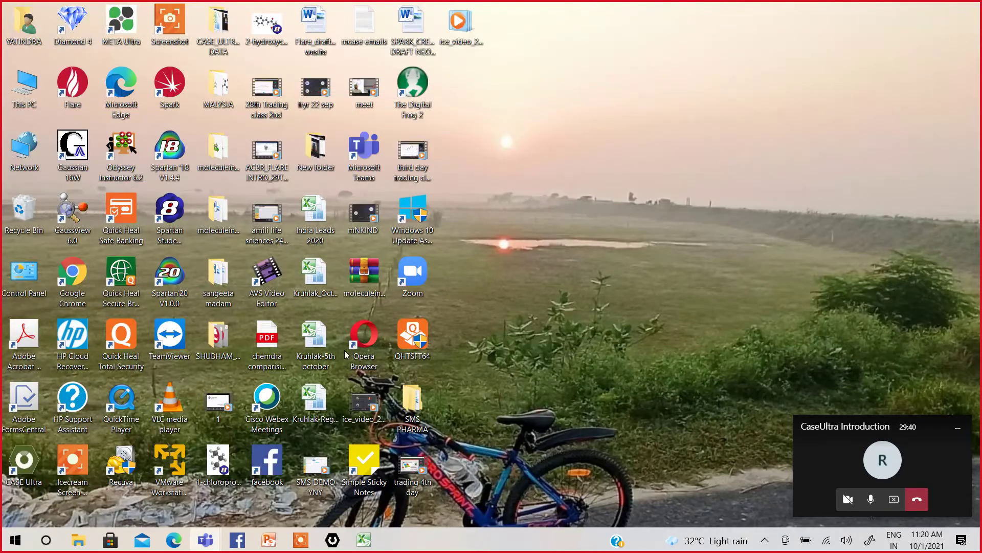
double_click(219, 26)
click(296, 212)
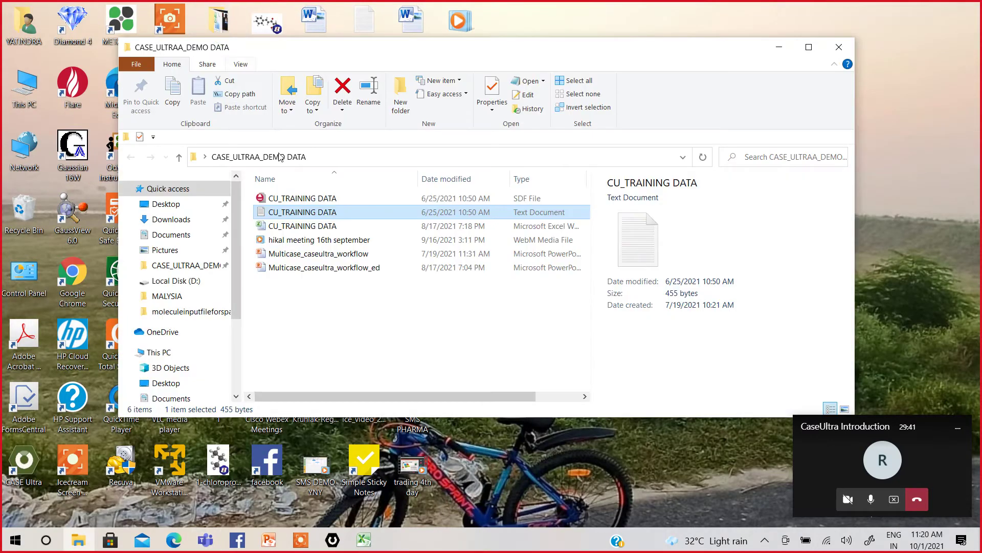
double_click(289, 207)
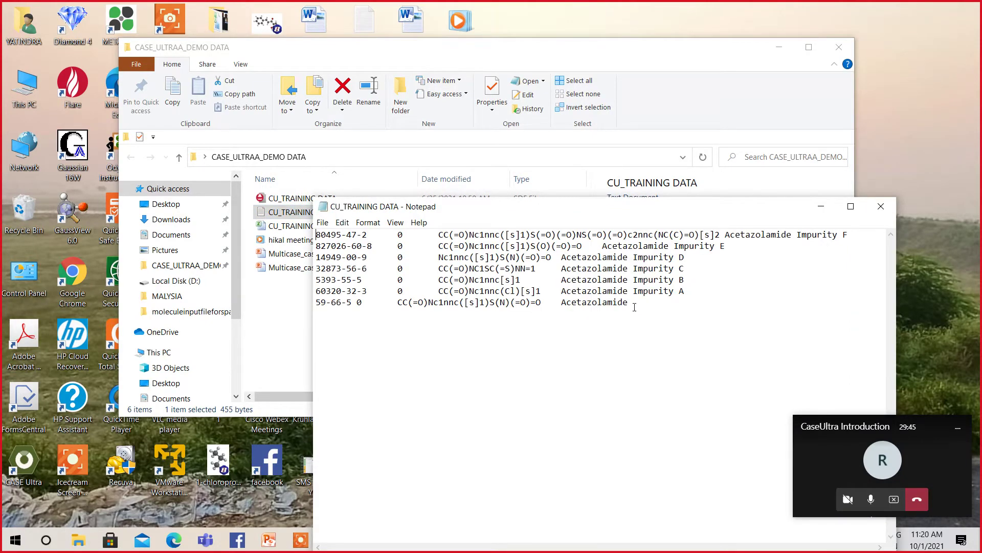
key(ctrl+a)
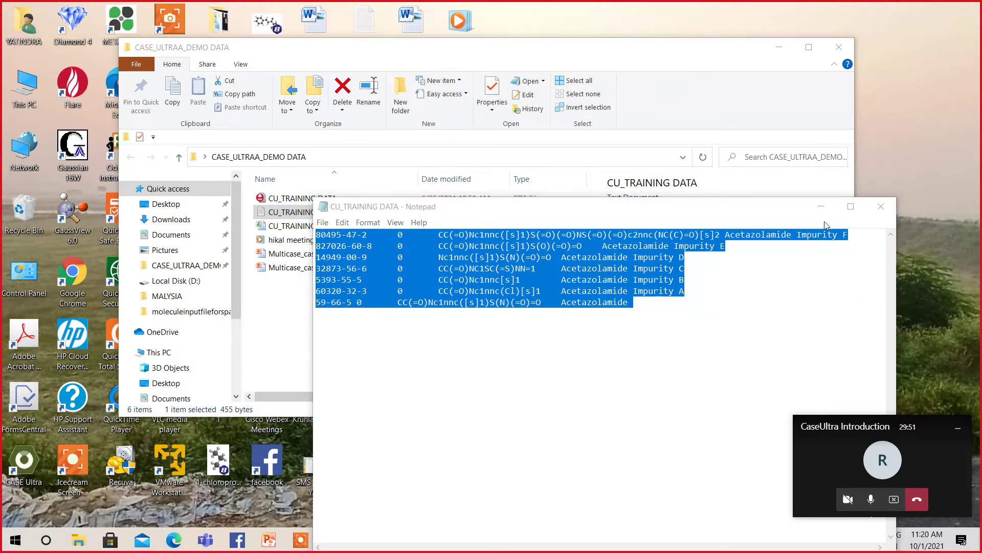
click(821, 207)
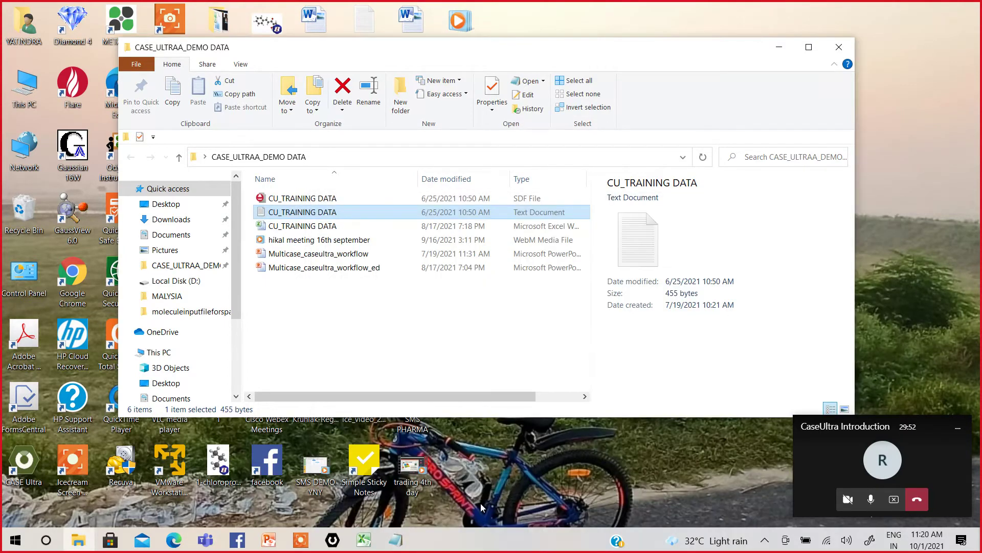
Switch to CASE Ultra and load the rows copied from the text document into the DataKurator from the clipboard.
click(334, 541)
click(241, 75)
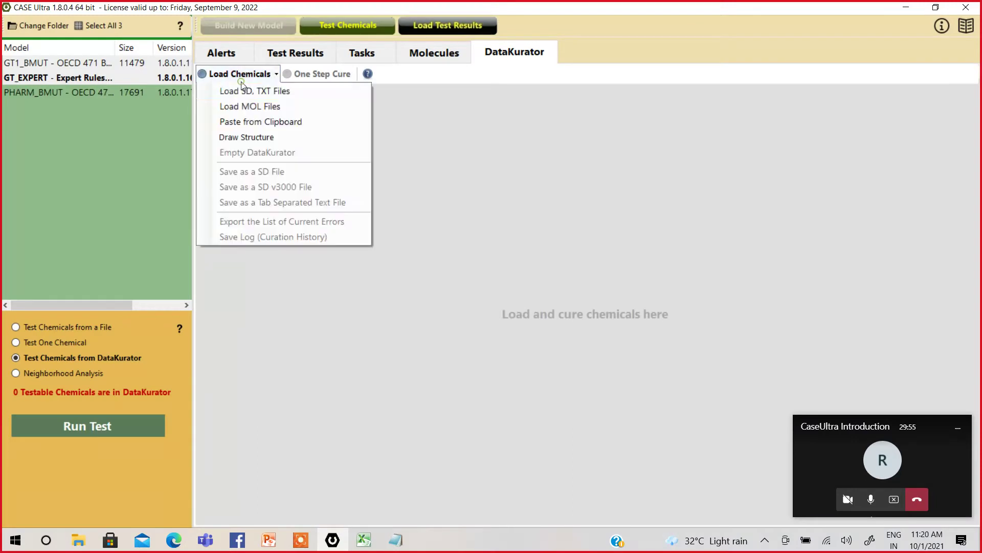
click(246, 122)
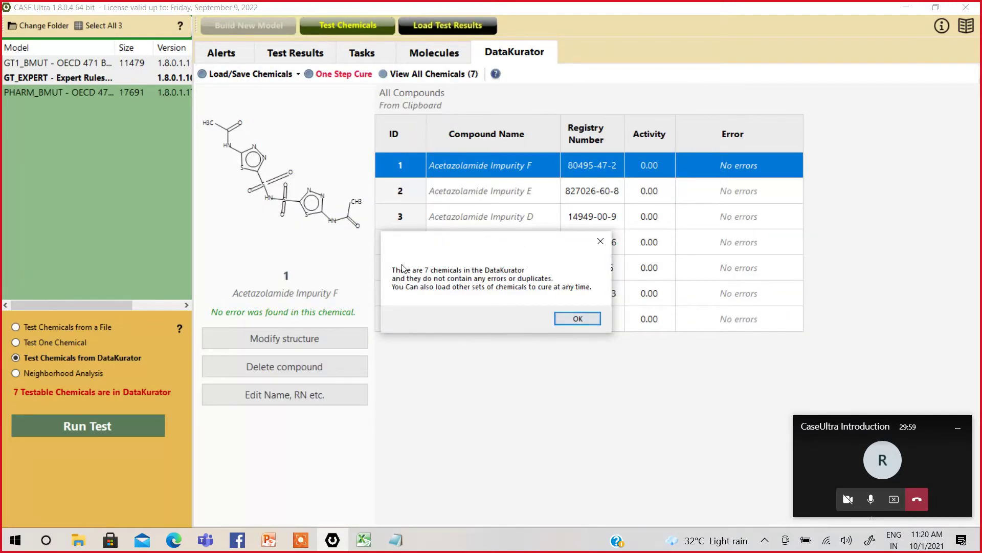
click(567, 320)
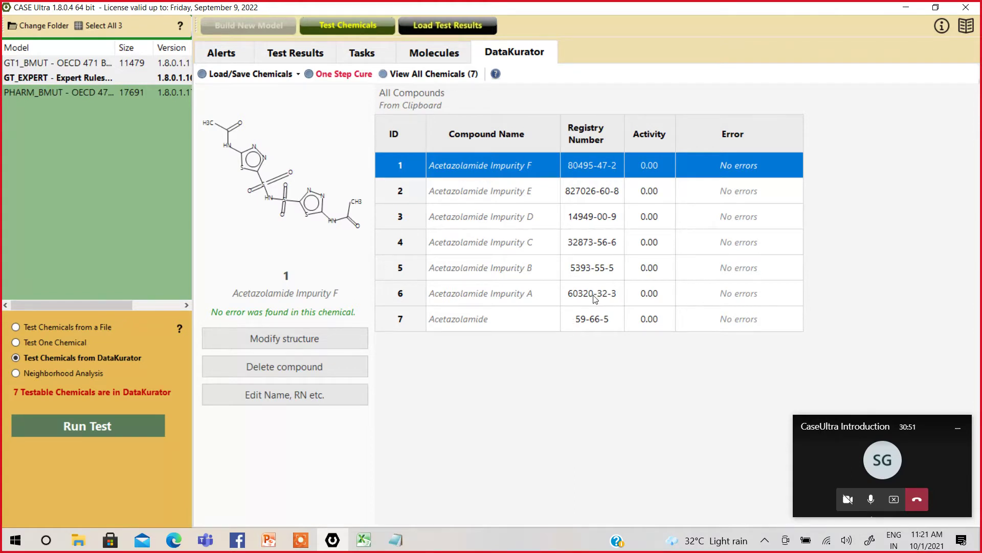
Remove all entries from the DataKurator.
click(285, 77)
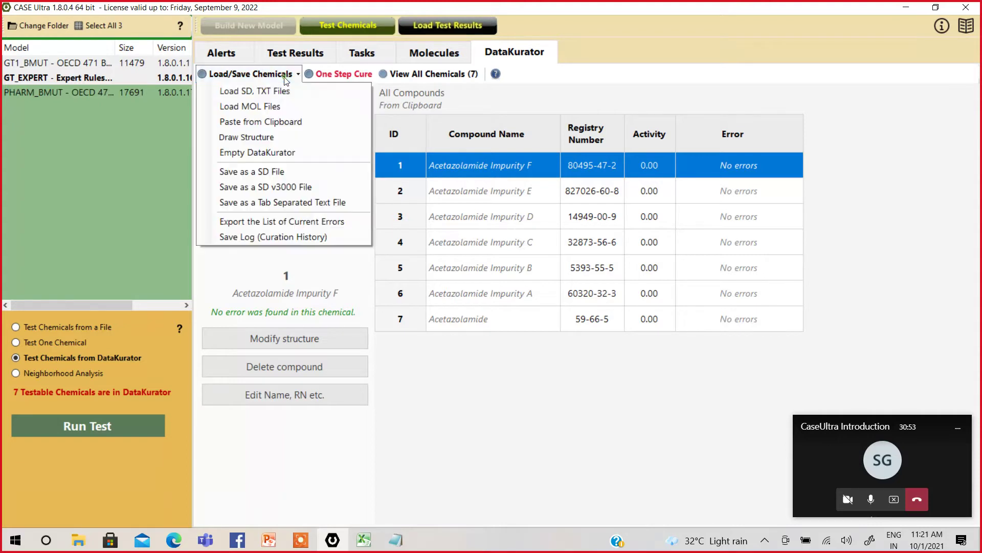
click(257, 152)
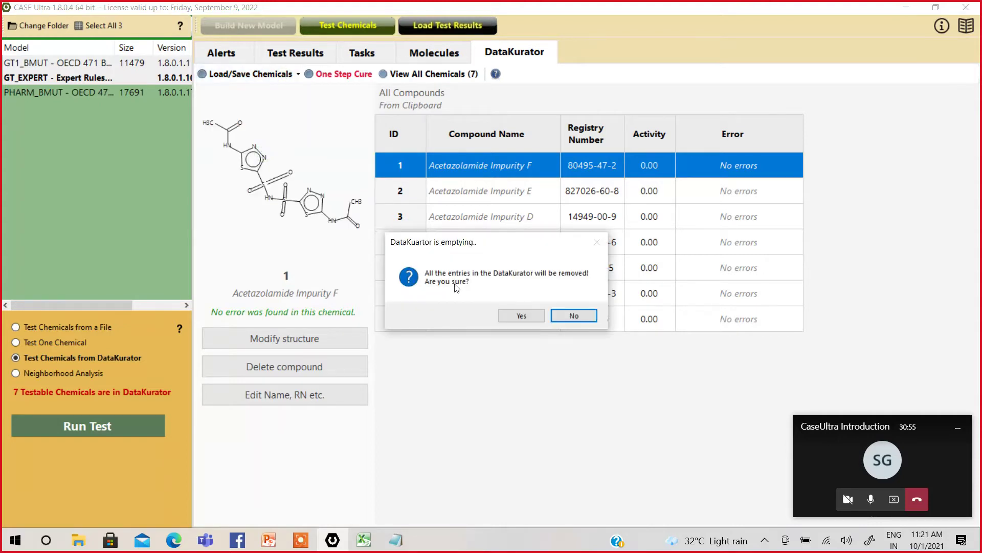
click(514, 318)
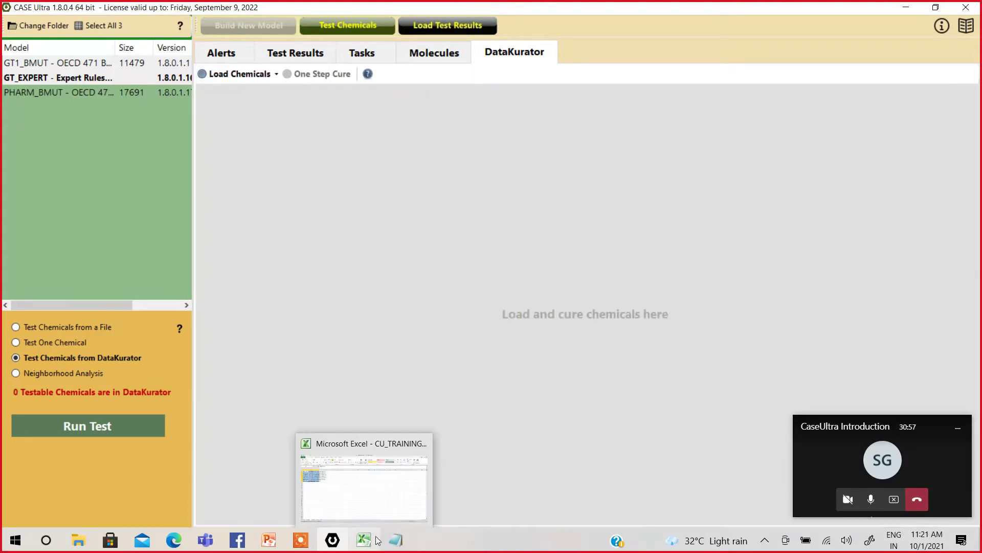
Switch to the CU_TRAINING DATA workbook in Excel and copy only the registry numbers in A1:A7.
mouse_move(375, 543)
click(906, 8)
double_click(341, 229)
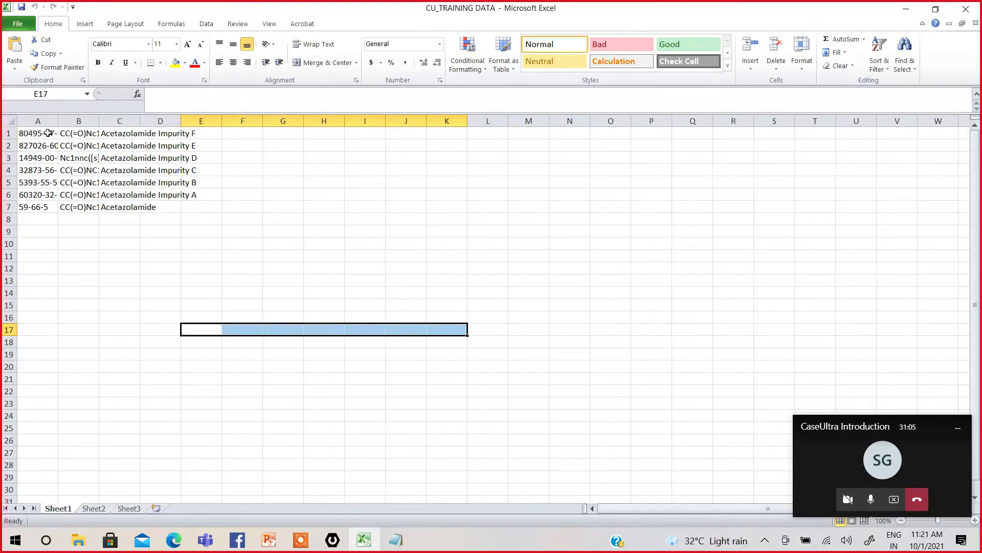
drag(47, 132, 43, 205)
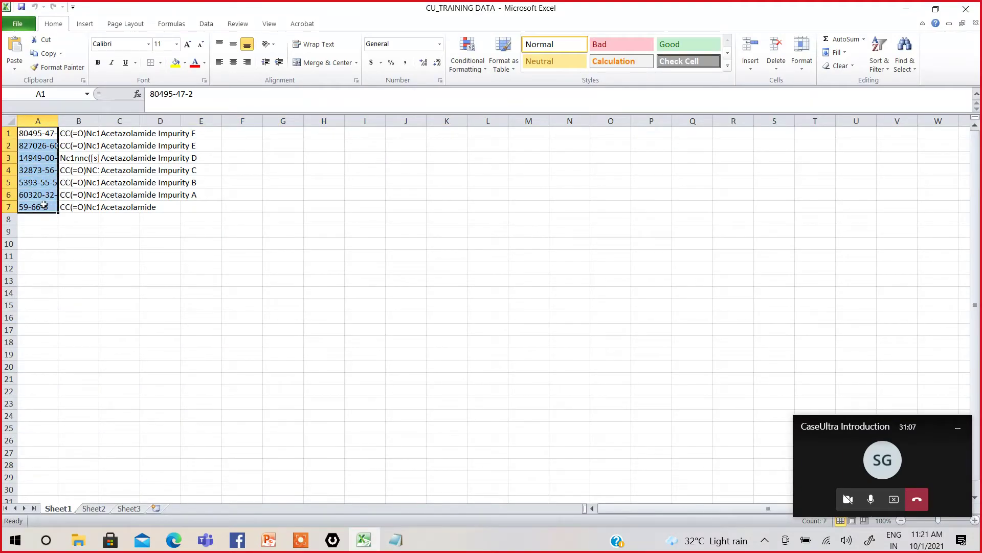
key(ctrl+c)
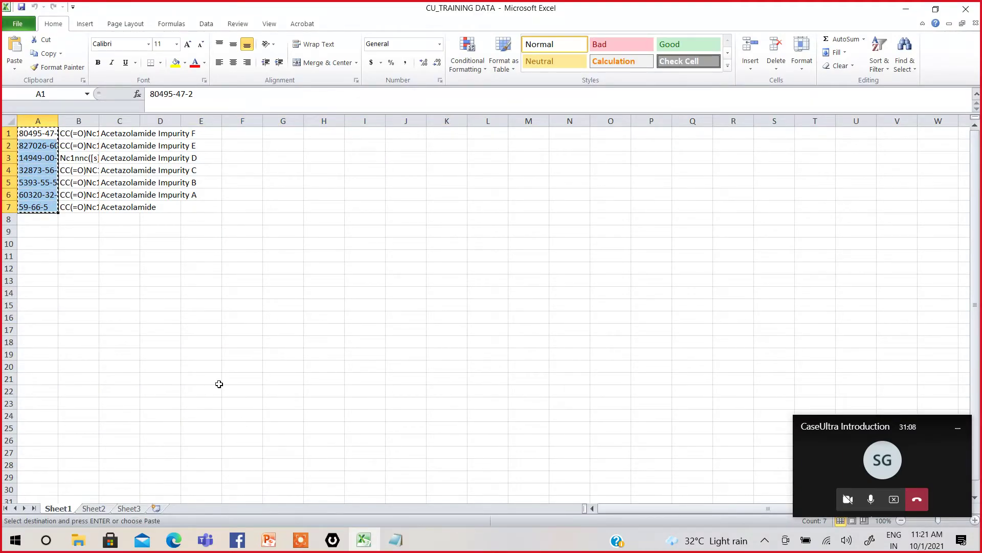
Switch to CASE Ultra and load the copied registry numbers into the DataKurator from the clipboard.
click(337, 546)
click(250, 77)
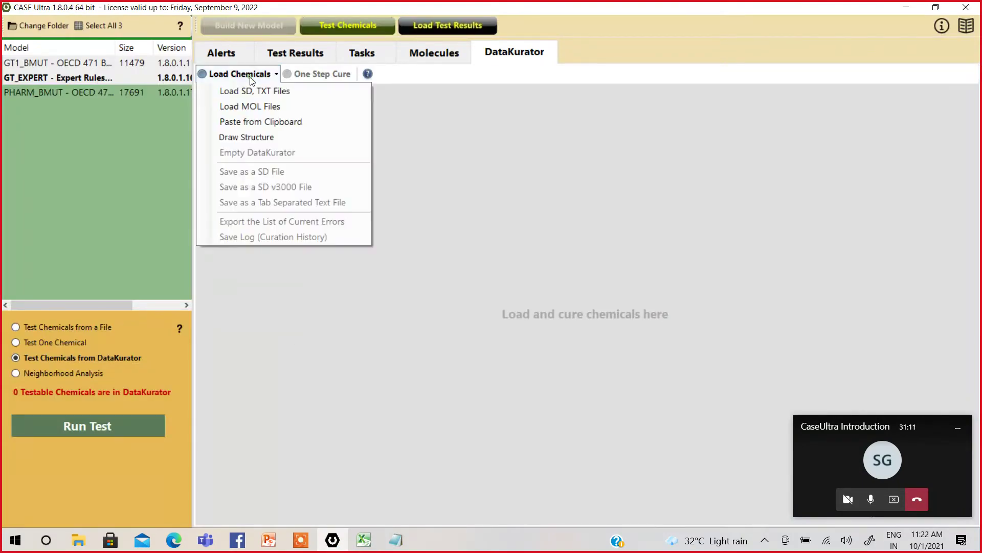
click(254, 124)
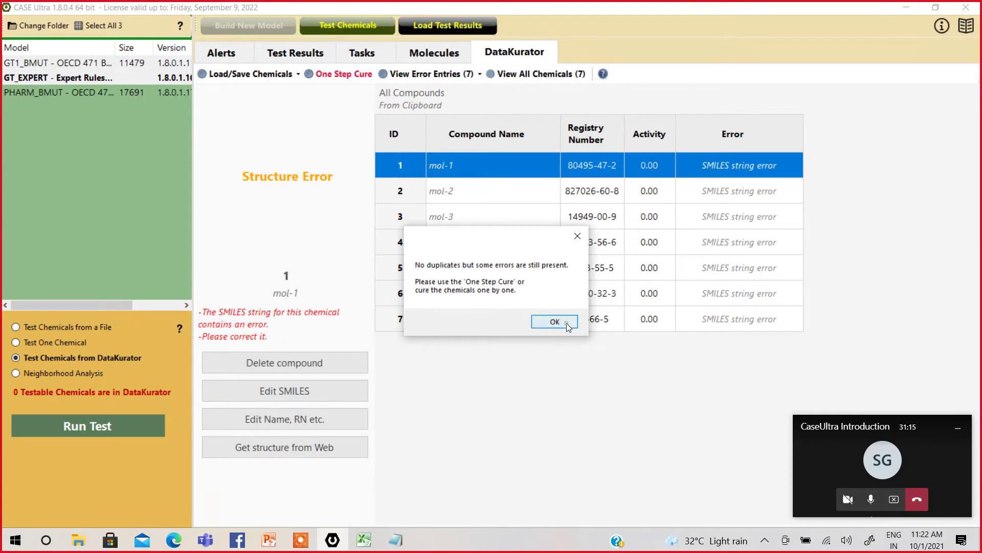
Examine the entries loaded from the clipboard one by one, checking their structures and registry numbers.
click(567, 325)
click(454, 191)
click(456, 221)
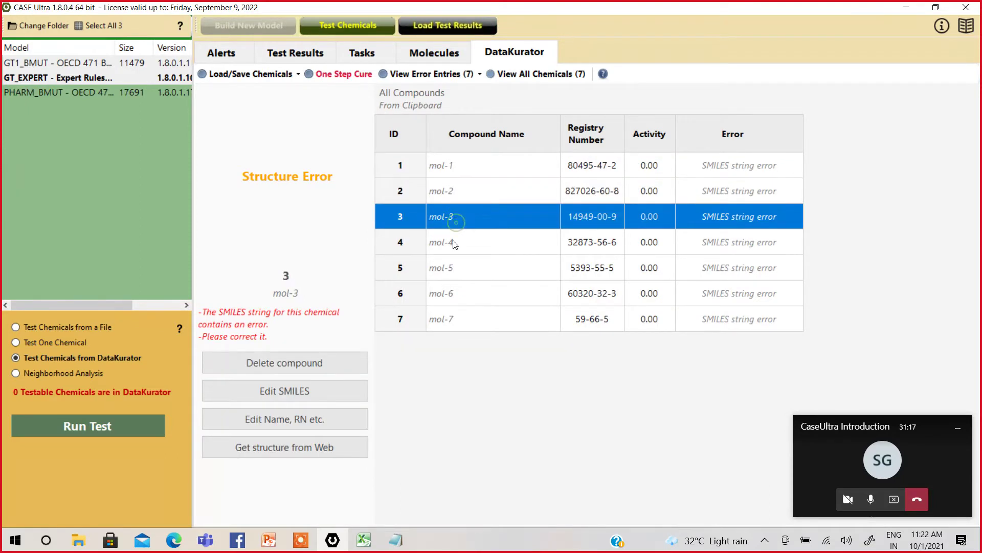
click(455, 243)
click(451, 268)
click(453, 292)
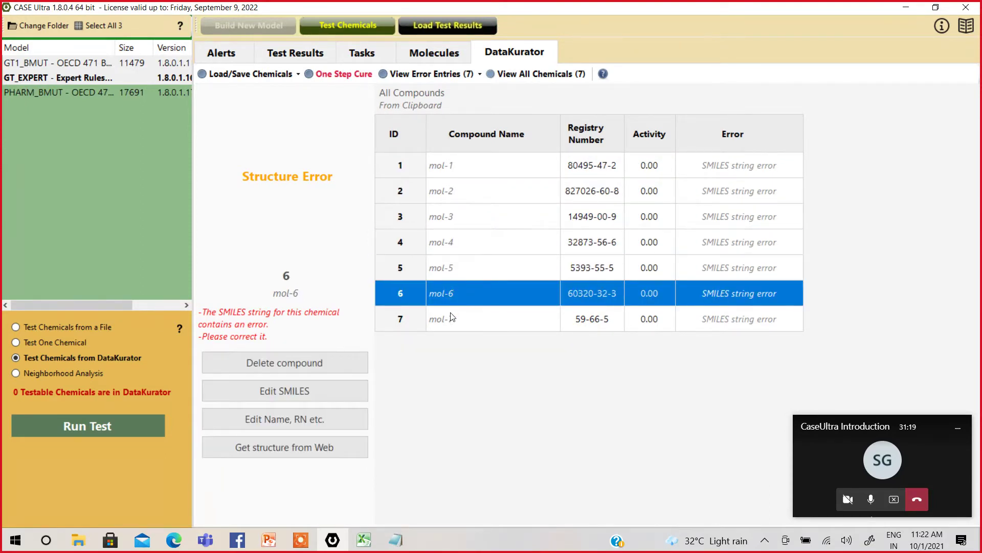
click(451, 315)
click(580, 168)
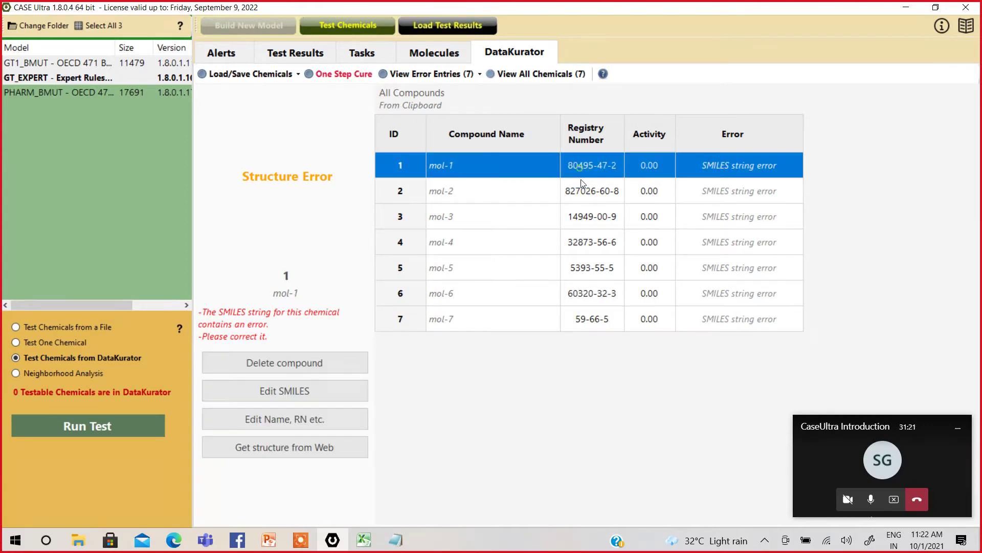
click(588, 192)
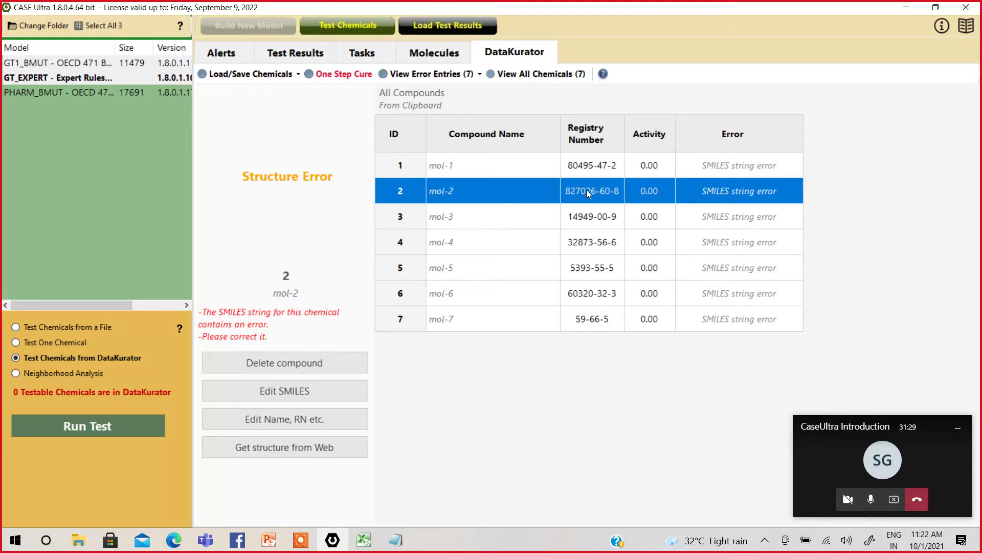
Download the structures of compounds 1 and 2 from the web using their registry numbers.
click(589, 164)
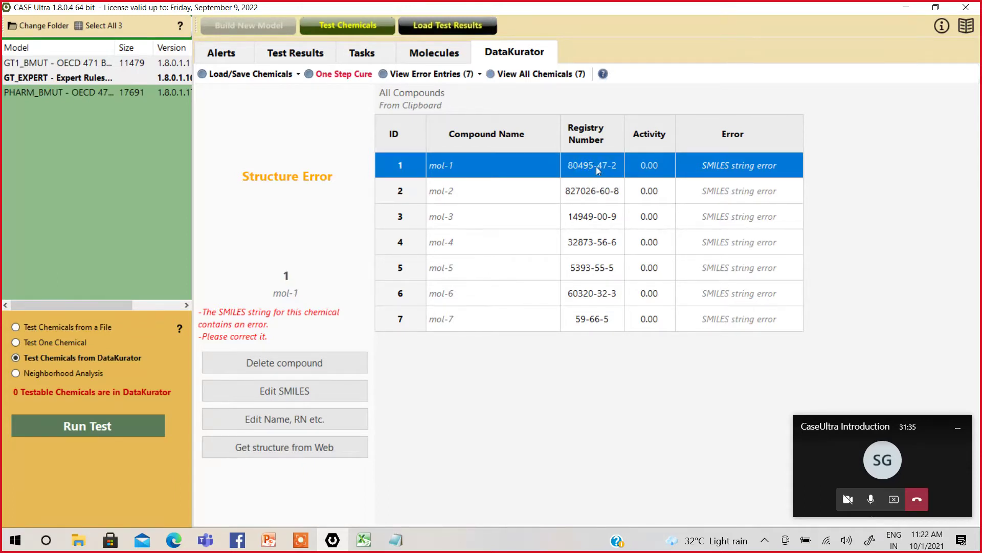
click(274, 452)
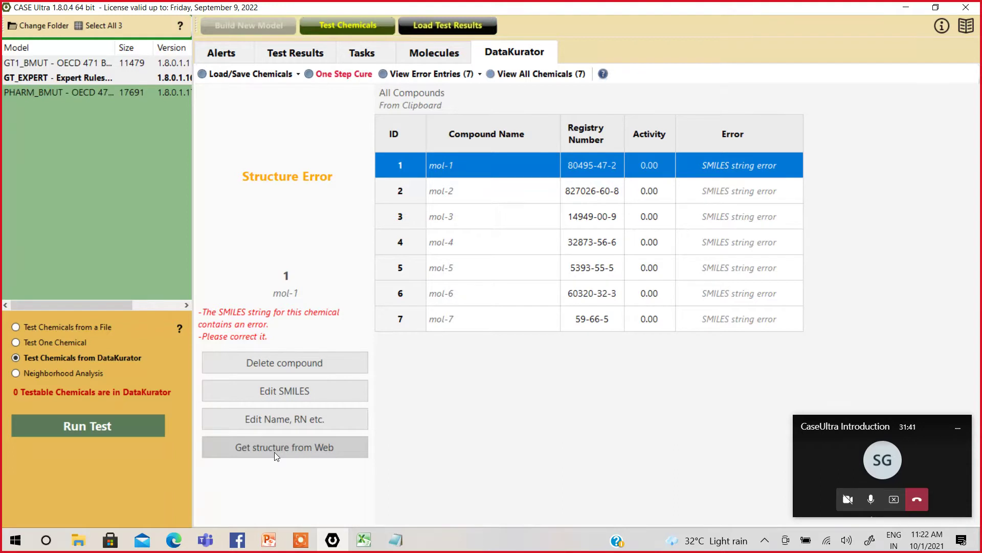
click(573, 319)
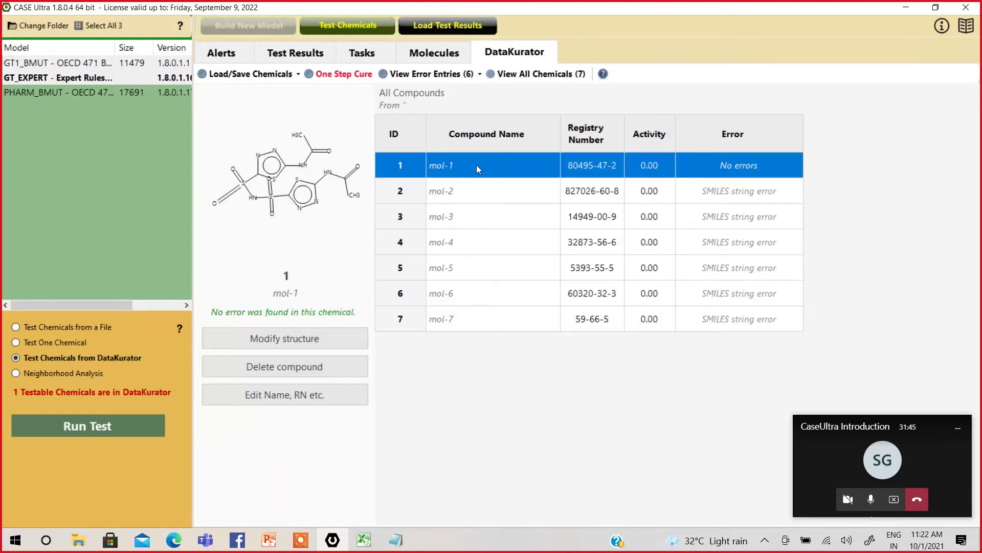
click(465, 190)
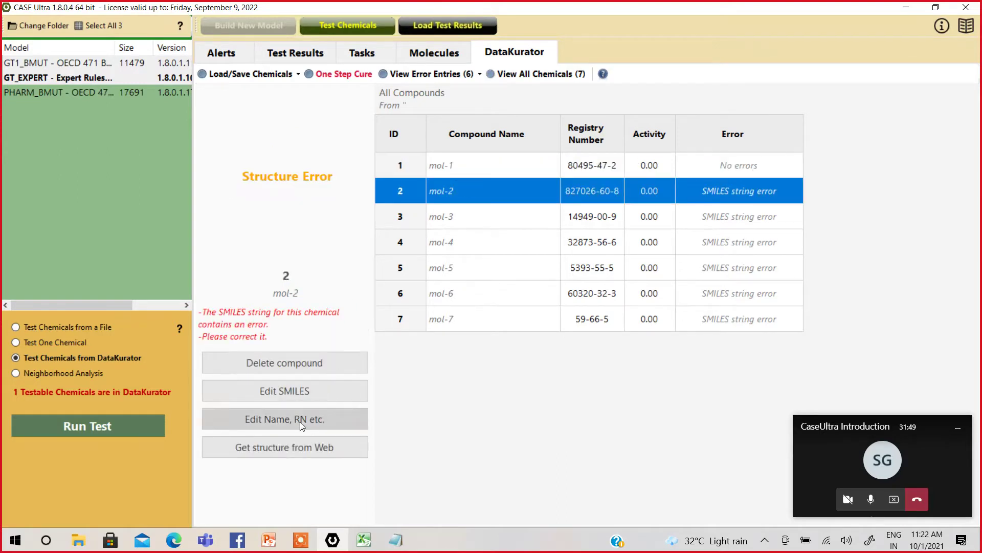
click(292, 446)
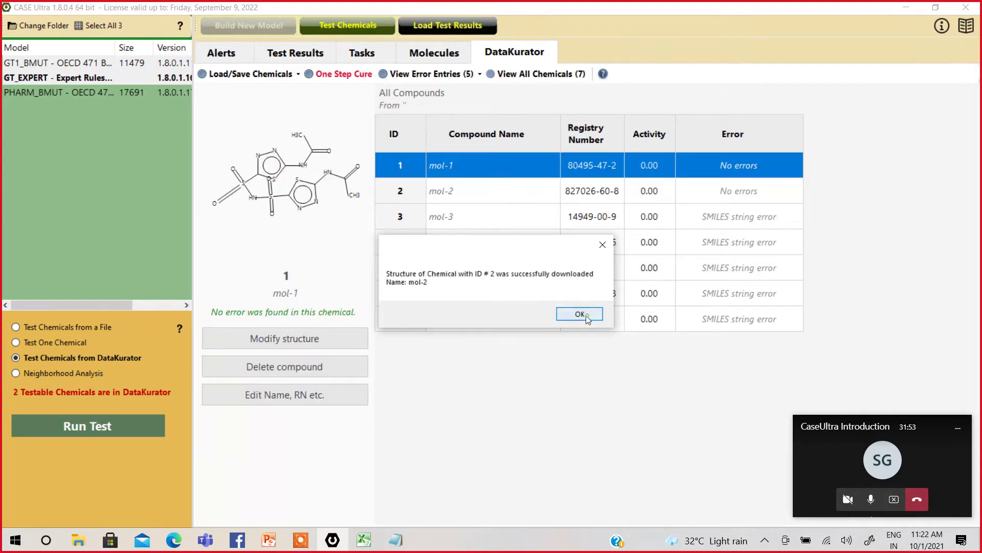
click(586, 317)
click(482, 190)
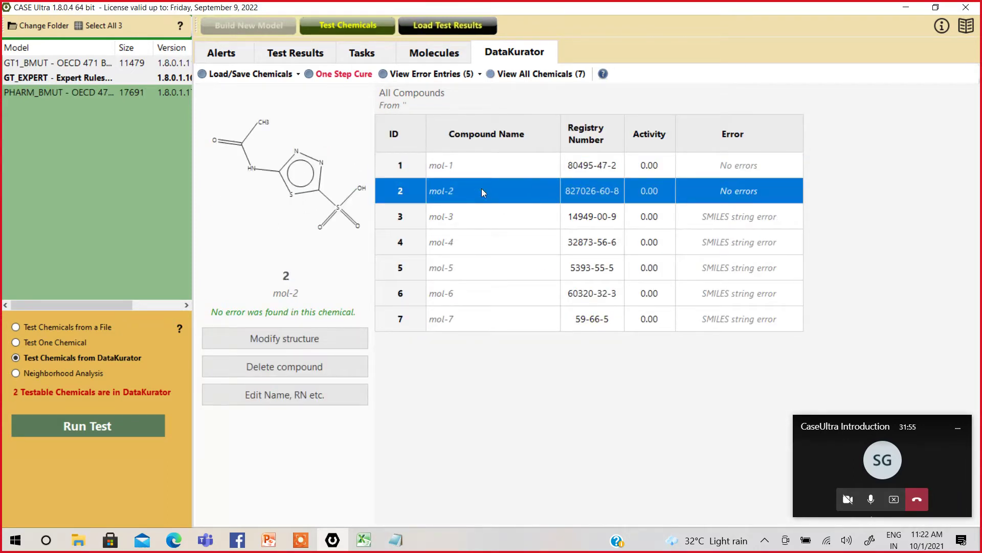
Rename compound 1 as xyz in its chemical info.
click(463, 165)
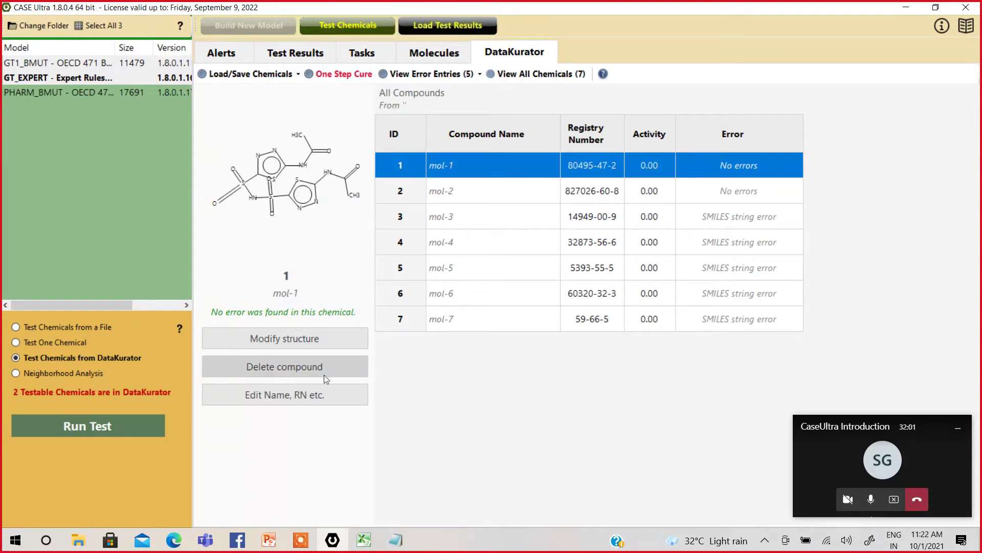
click(318, 402)
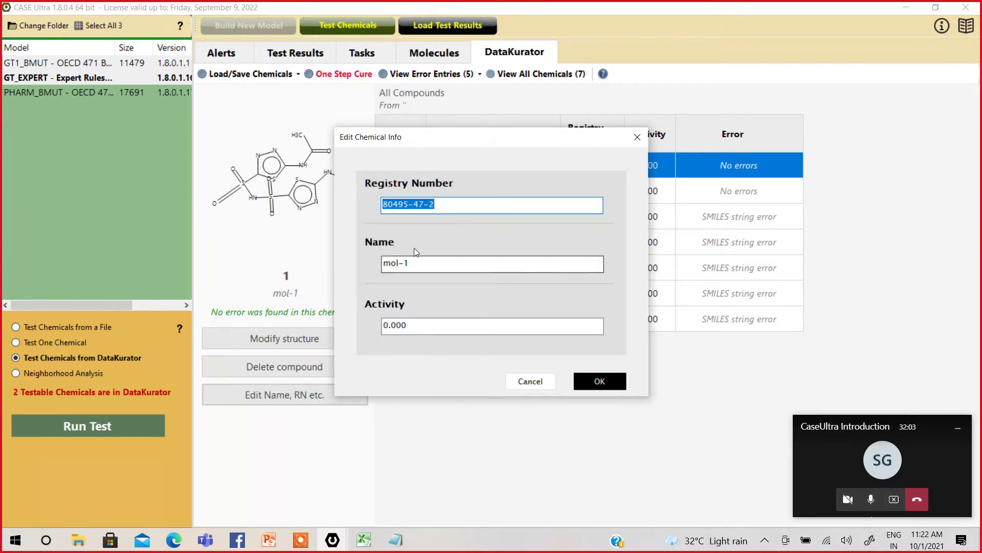
drag(417, 265, 348, 258)
text(xyz)
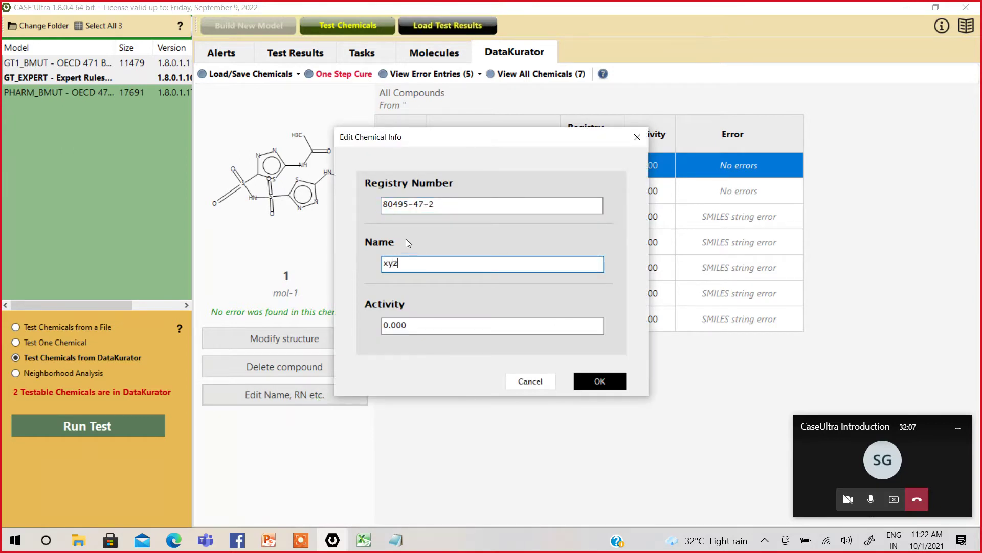
click(597, 385)
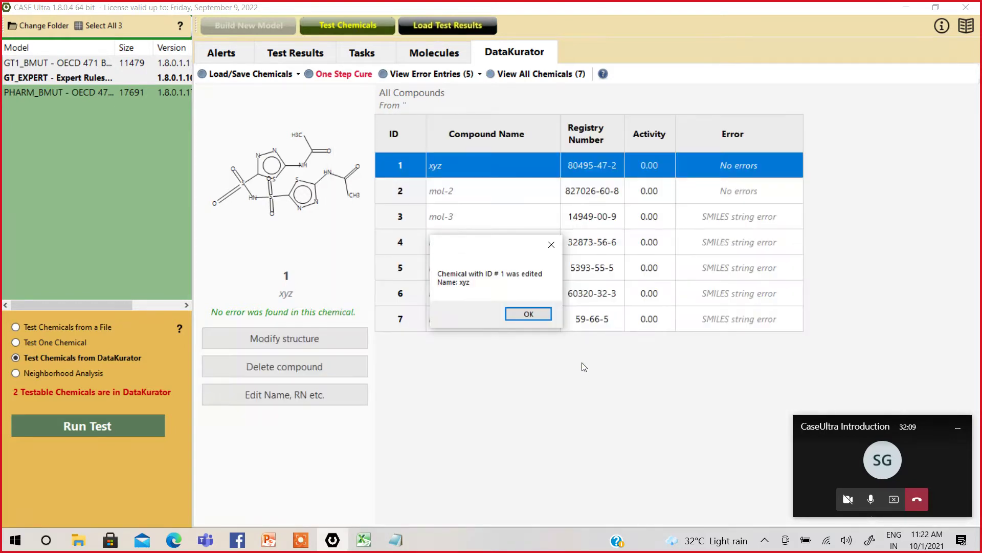
click(516, 316)
View compound 1's structure in the Molecule Drawer and its periodic table of elements, and leave without changing the structure.
click(486, 197)
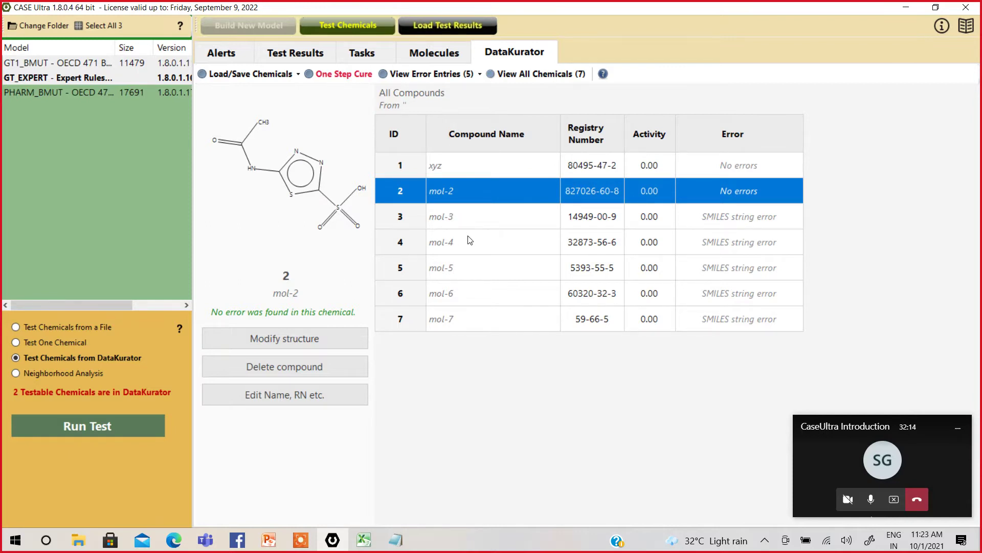
click(441, 173)
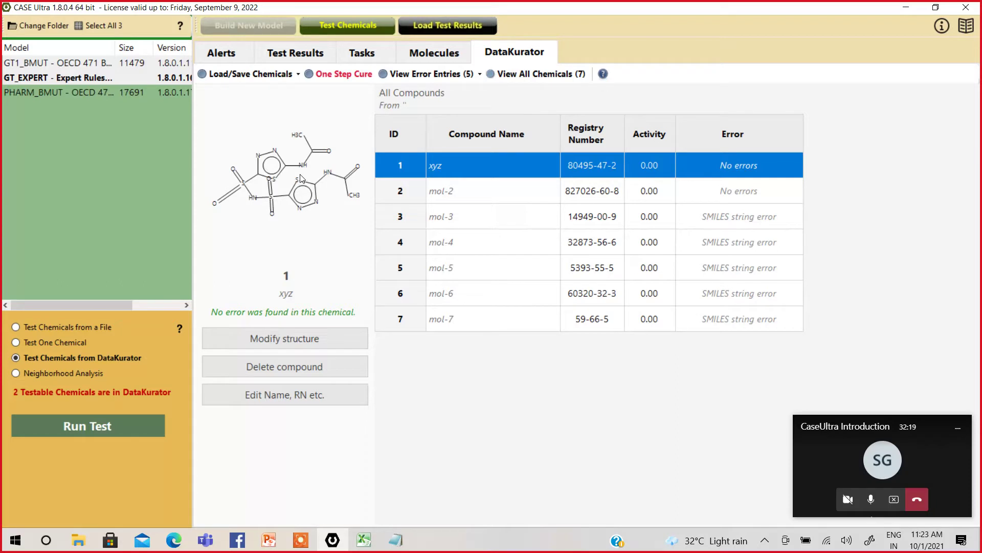
click(256, 339)
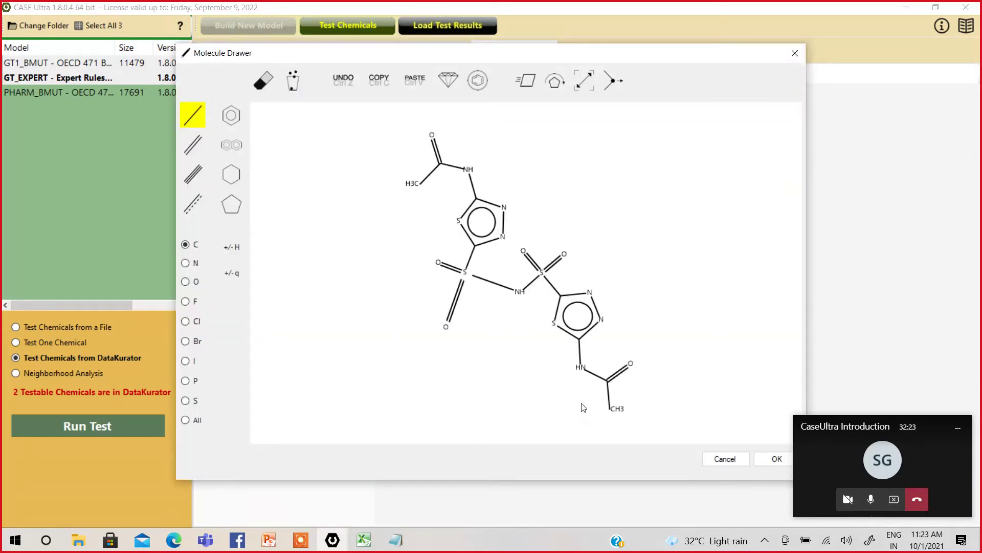
click(185, 420)
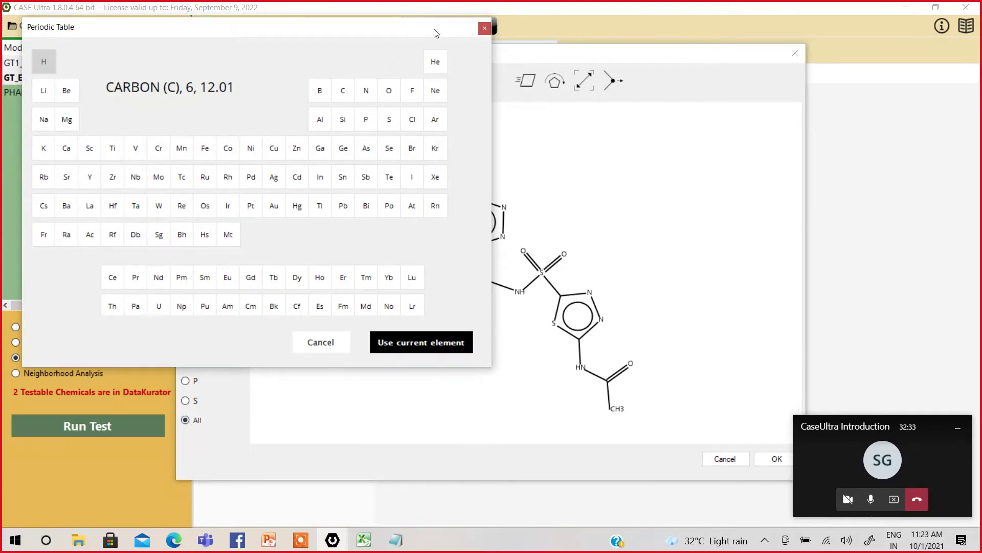
click(485, 28)
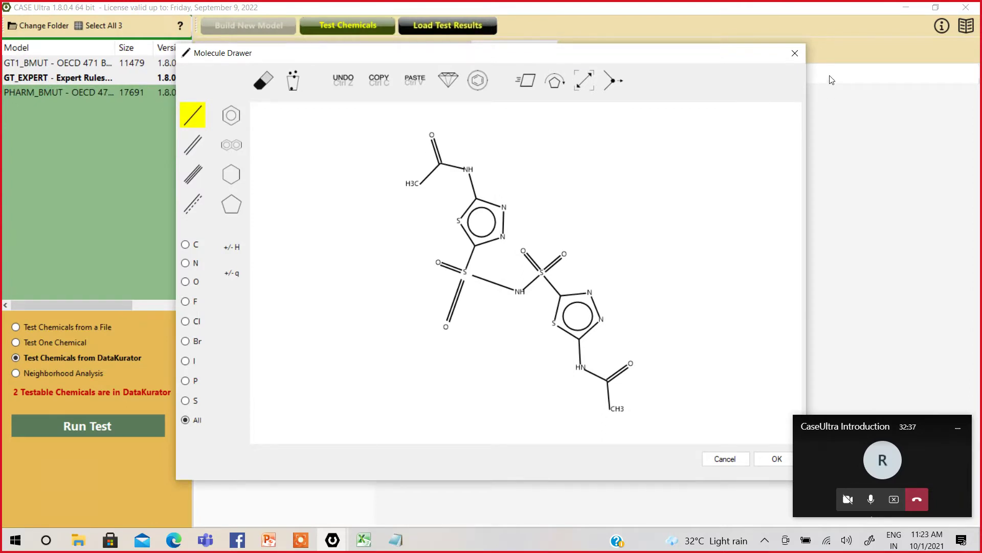
click(794, 54)
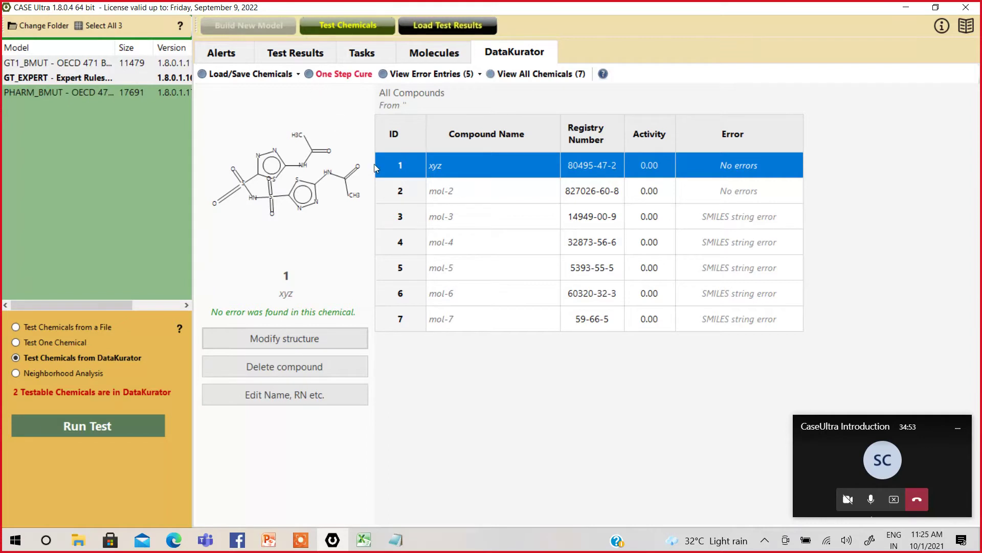
Empty the DataKurator of all its chemicals.
click(262, 74)
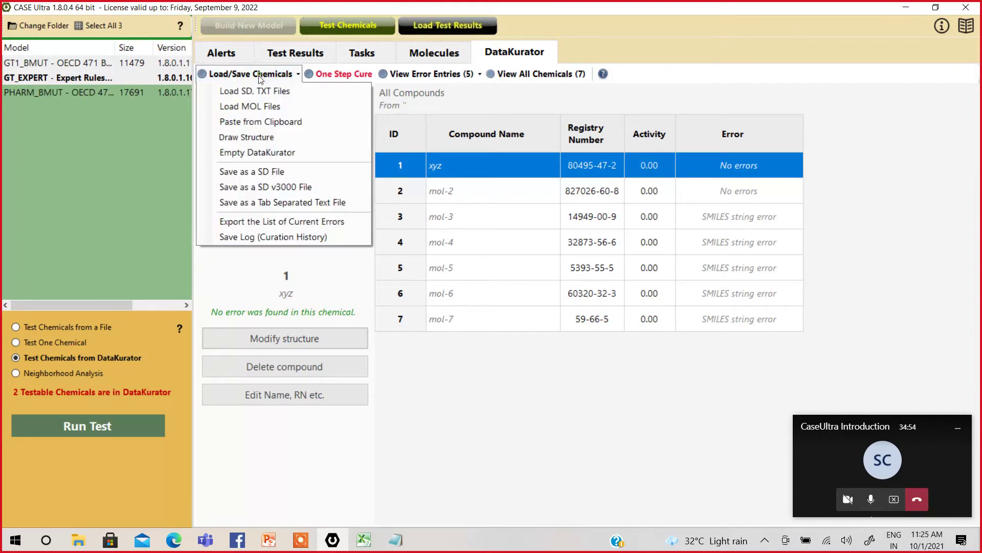
click(273, 152)
click(517, 316)
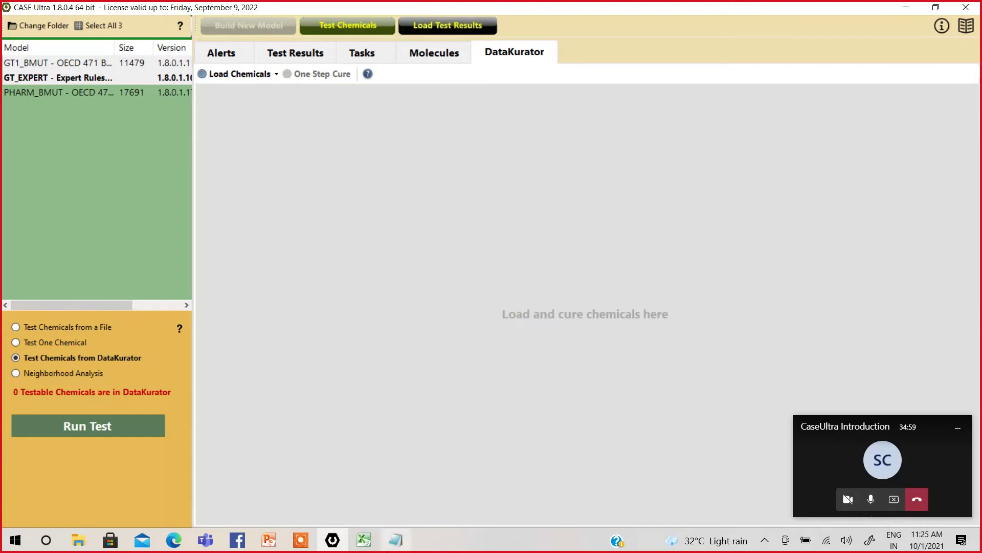
Switch to the CU_TRAINING DATA workbook in Excel and copy the registry numbers, SMILES and names in A1:C7.
click(365, 542)
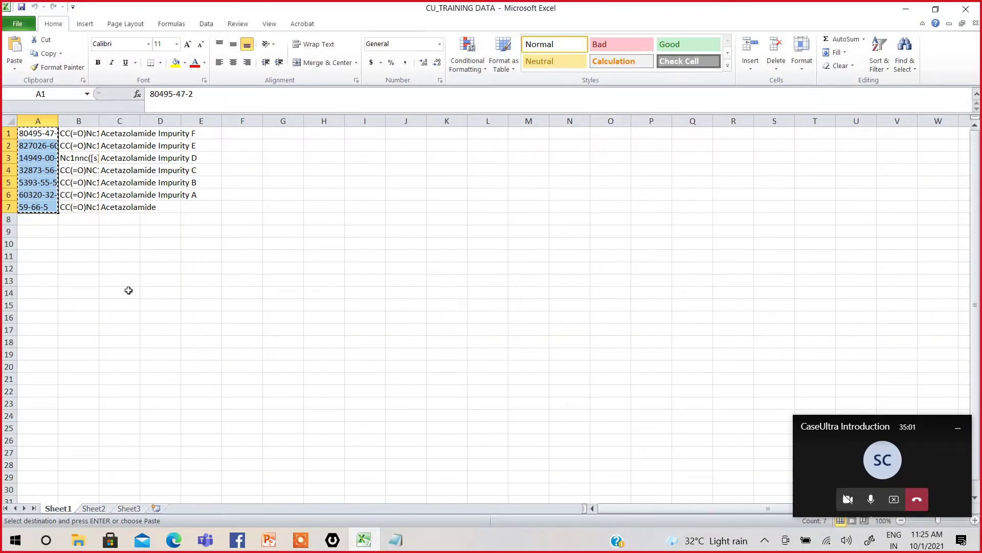
click(124, 220)
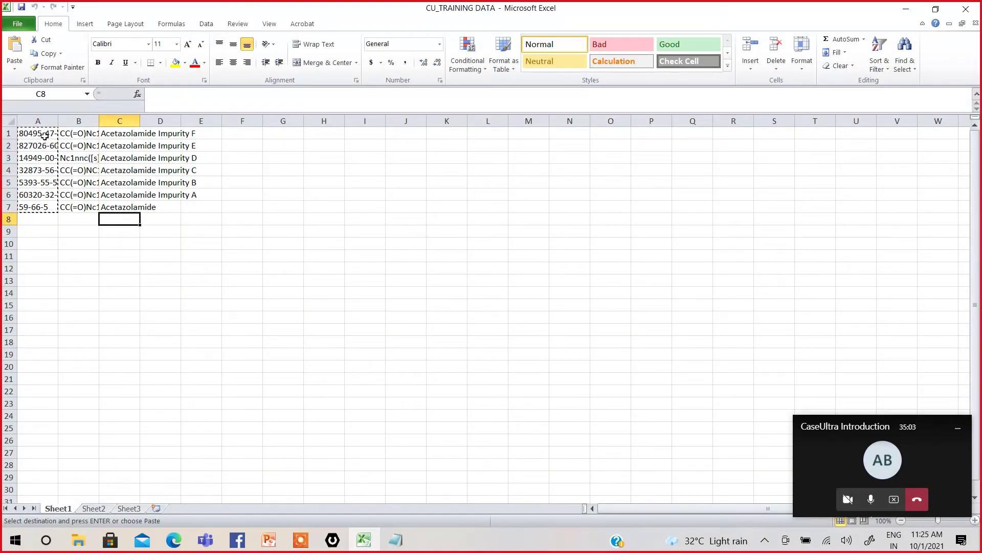
drag(44, 136, 105, 205)
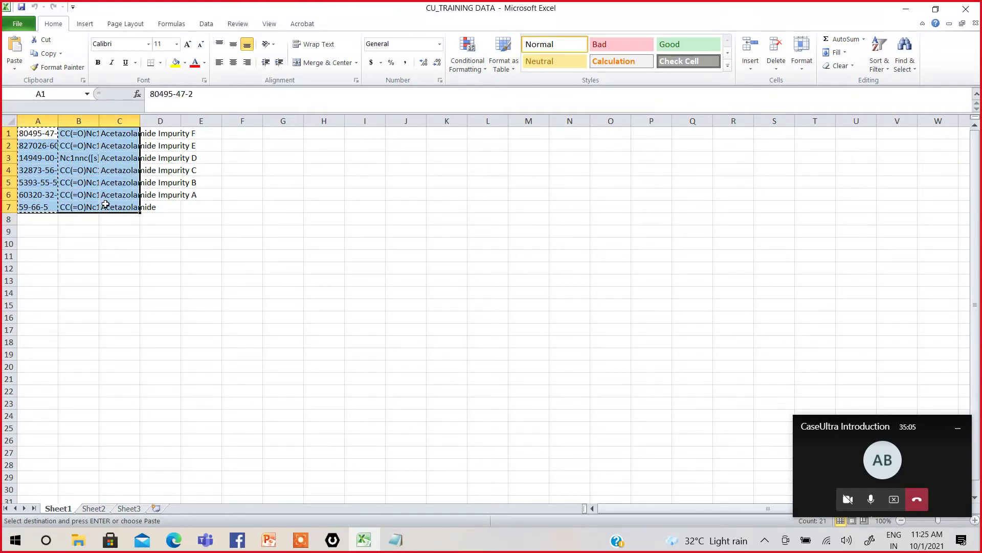
key(ctrl+c)
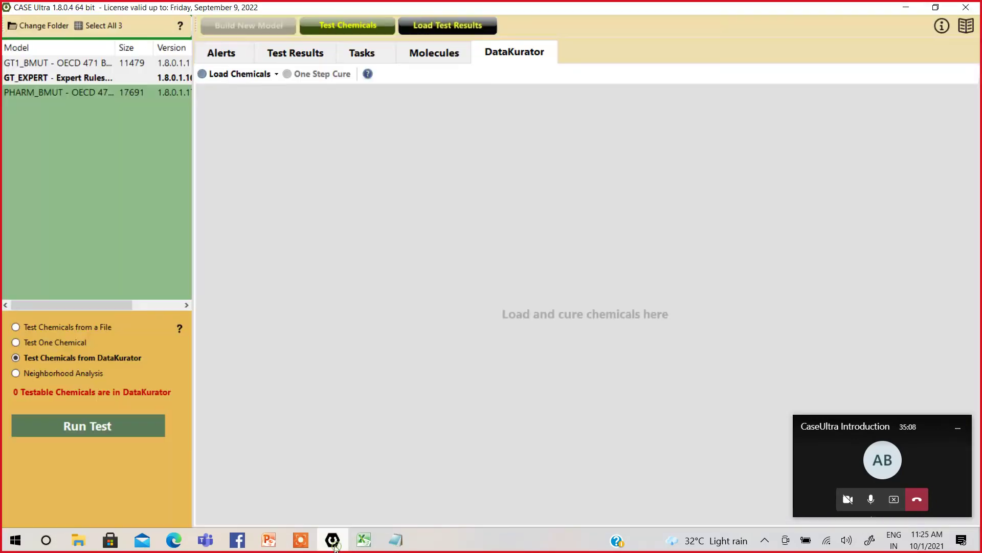
Switch to CASE Ultra and load the copied registry numbers, SMILES and names into the DataKurator from the clipboard.
click(332, 540)
click(235, 80)
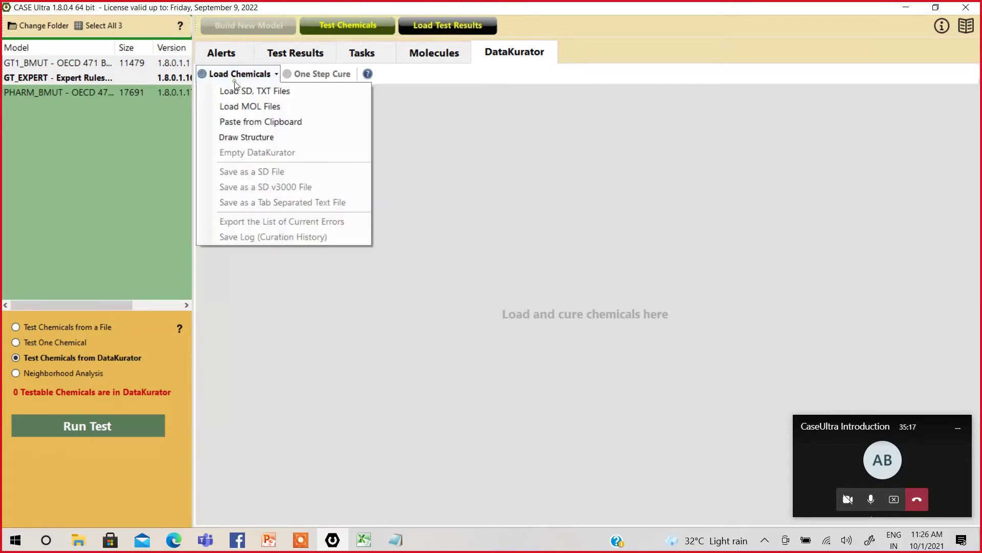
click(240, 121)
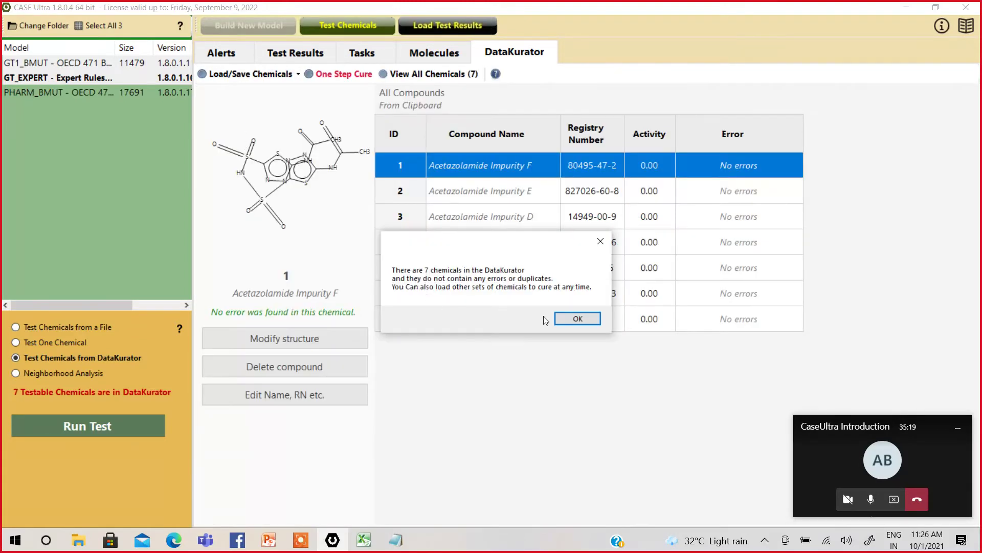
click(577, 319)
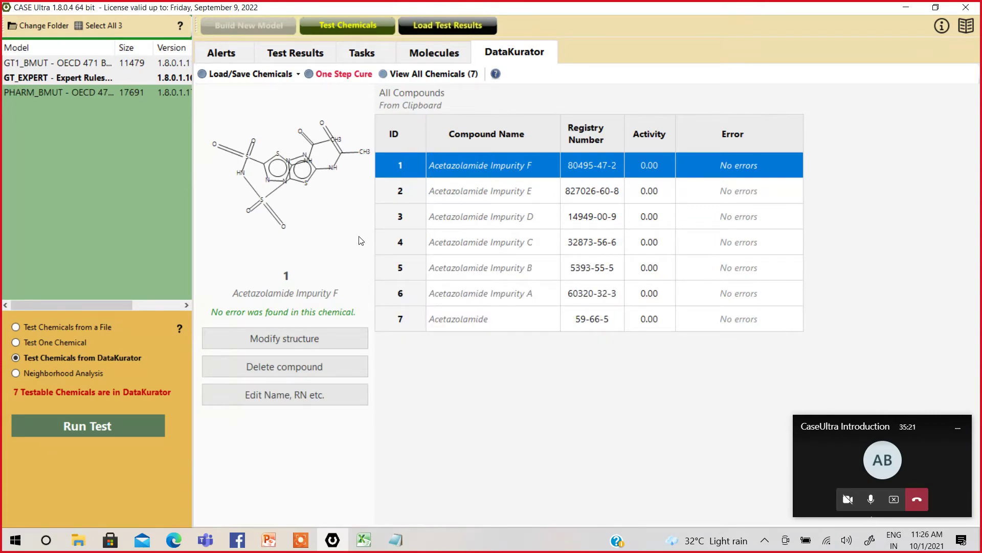
Review the One Step Cure options for salts, duplicates, errors and further curation steps, and leave without curing.
click(333, 78)
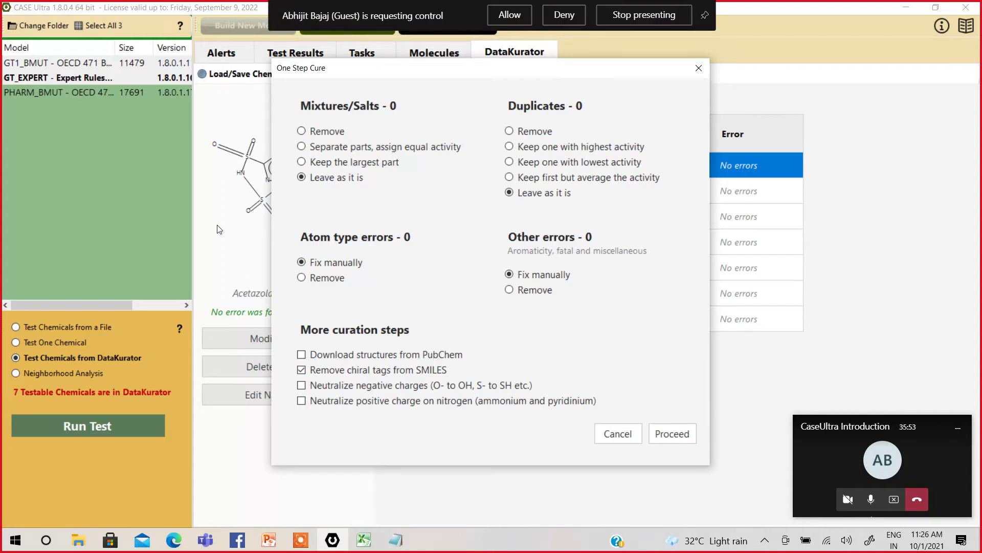
click(526, 19)
click(526, 19)
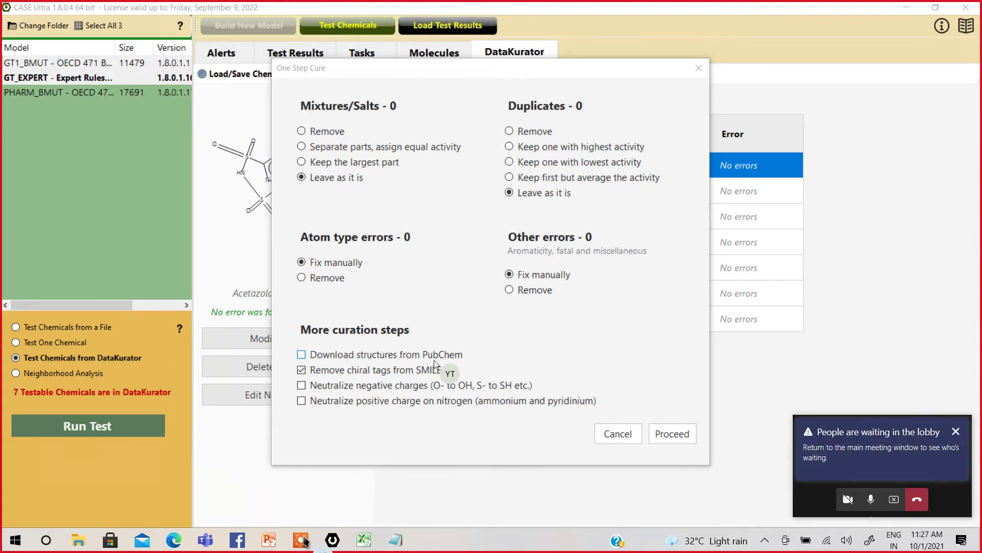
click(616, 433)
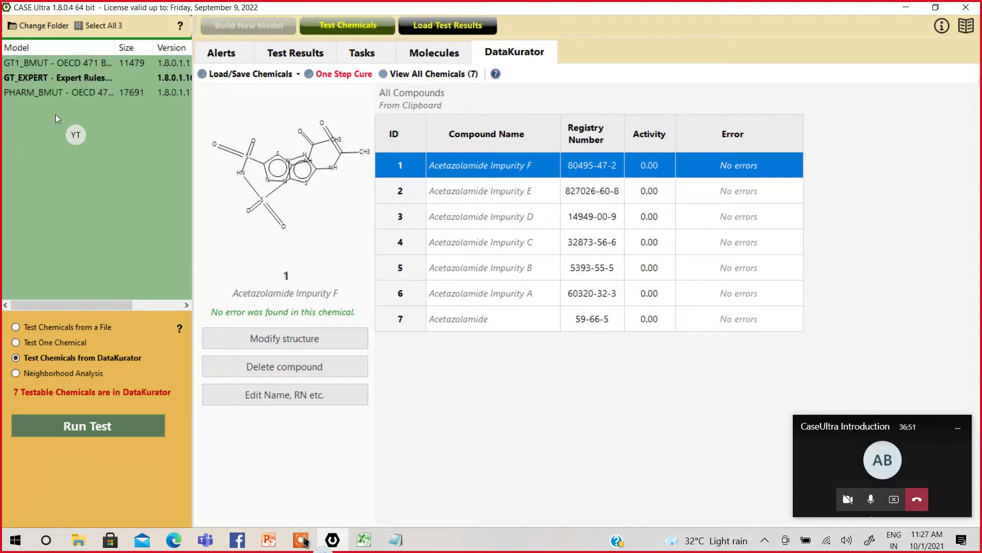
Run a test of the DataKurator chemicals against the GT1_BMUT and GT_EXPERT models.
click(41, 64)
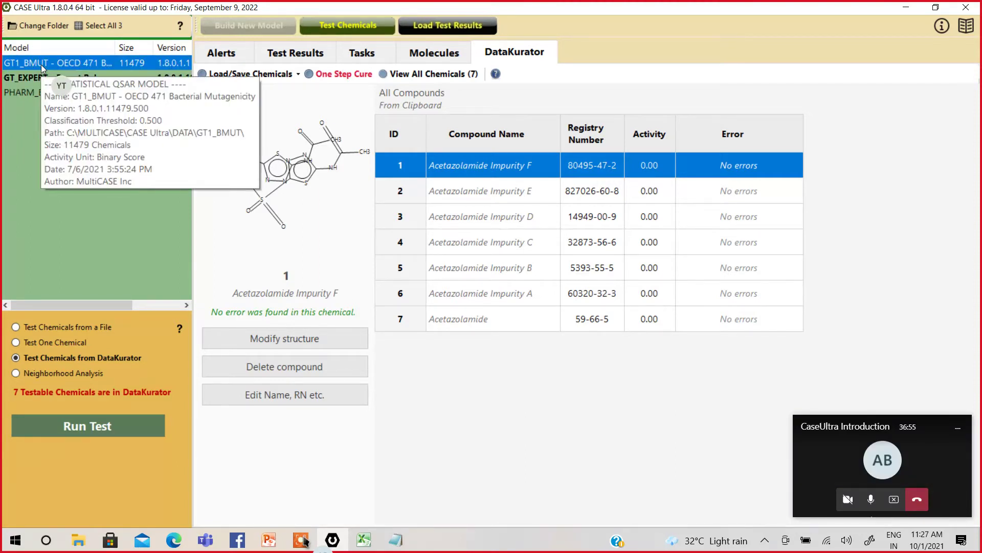
ctrl+click(32, 76)
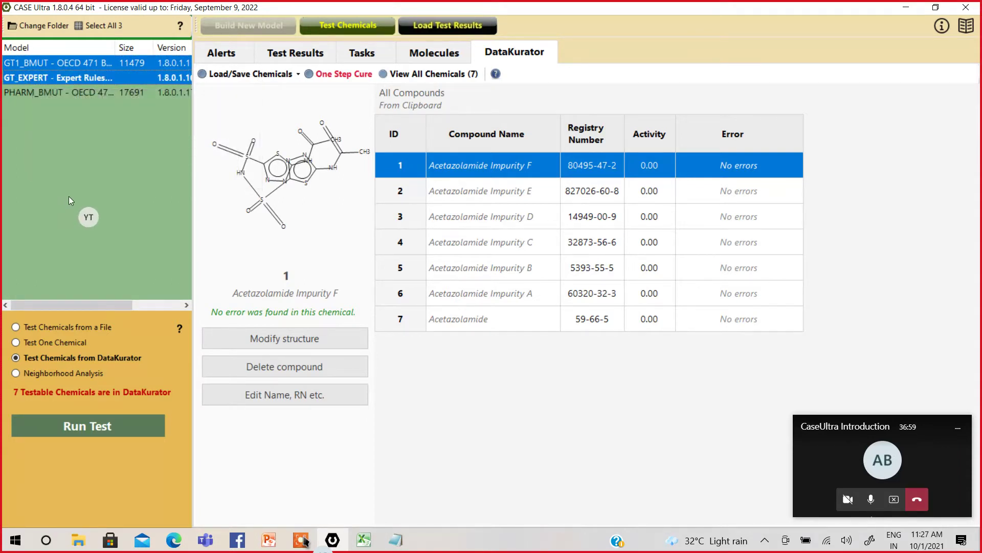
click(100, 425)
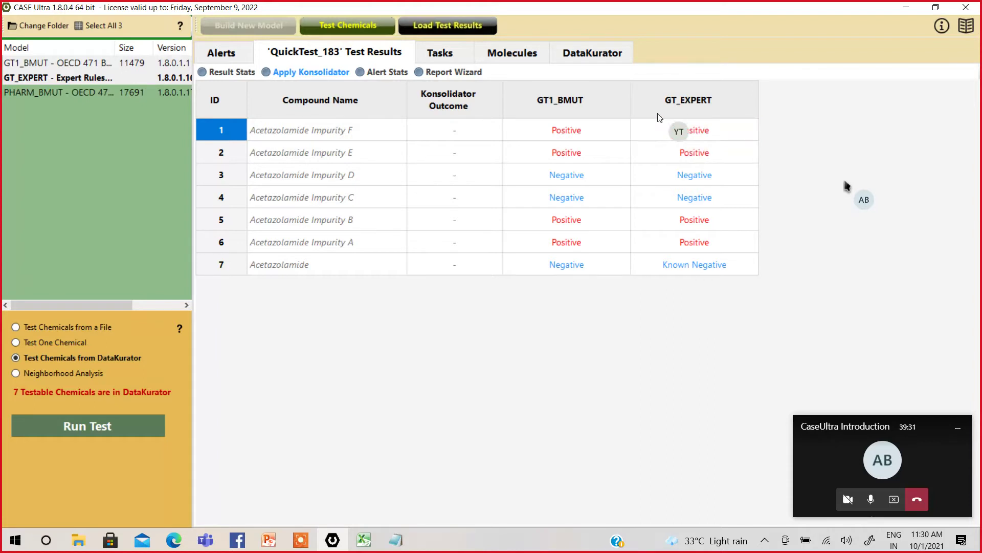
Open the Konsolidator options for the test results and specify chemical ID 7 as the inert substance/API.
click(287, 70)
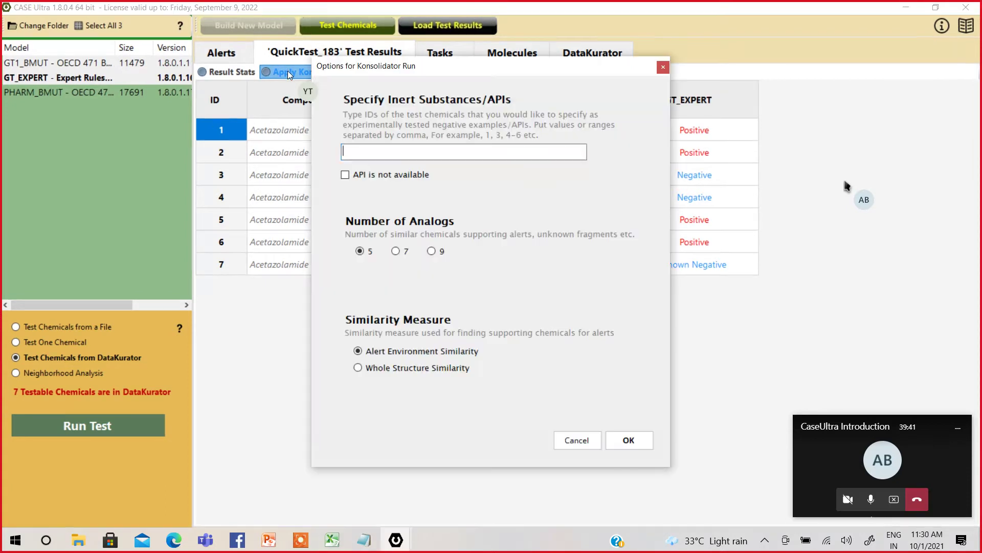
drag(452, 73, 519, 74)
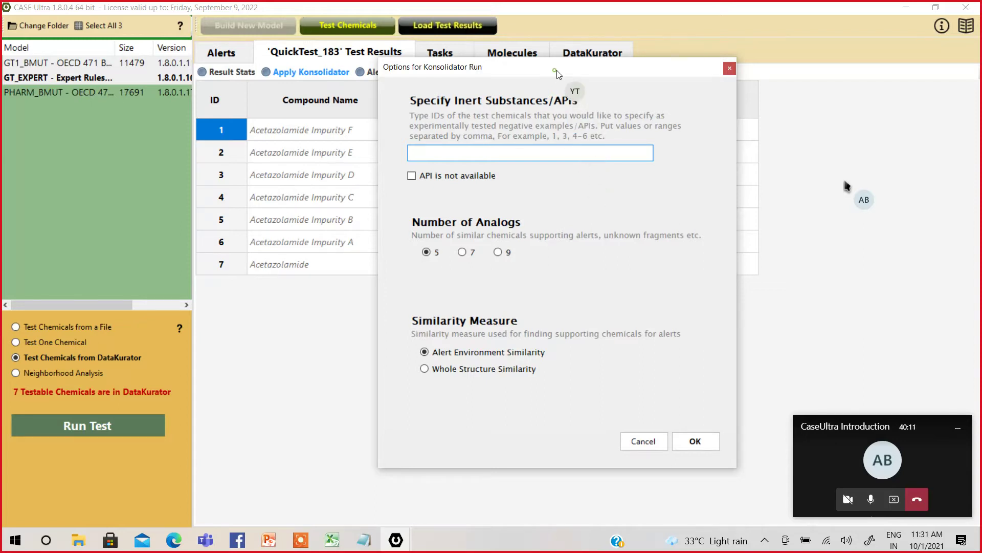
drag(556, 72, 740, 94)
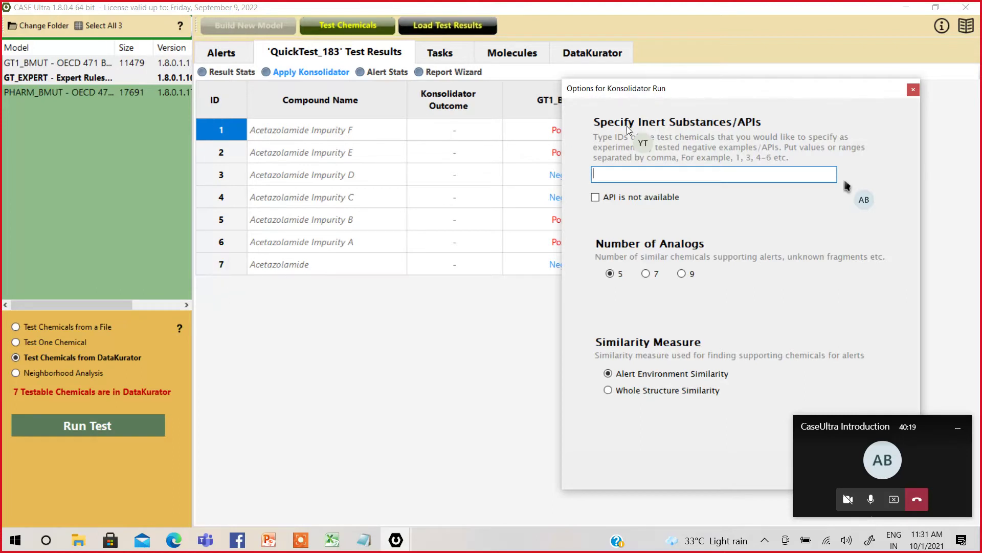
click(659, 171)
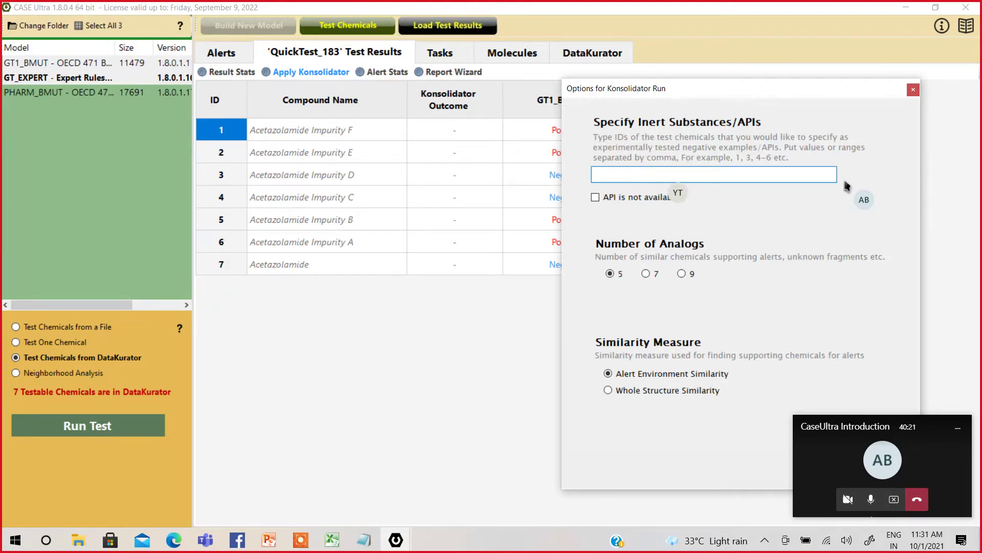
text(7)
drag(706, 89, 730, 183)
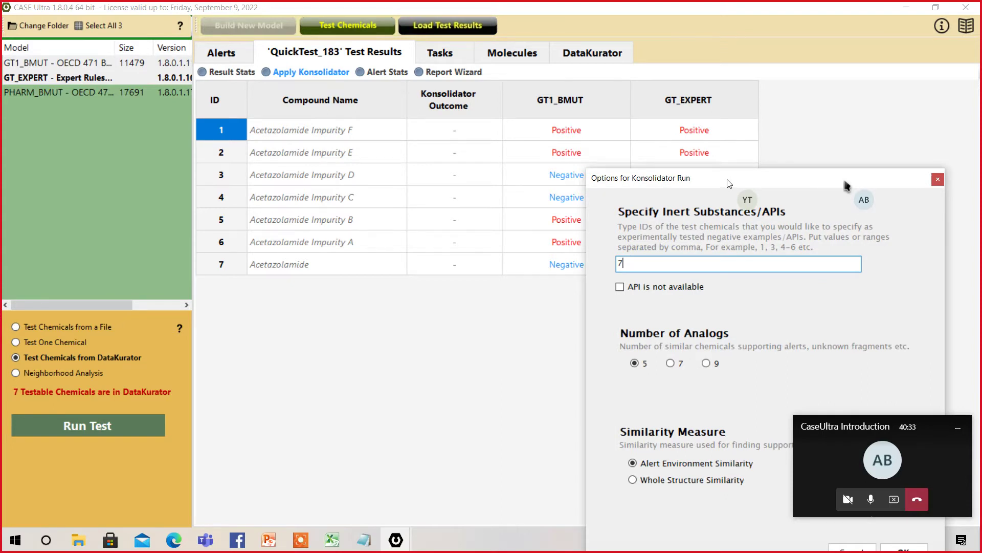
text(,)
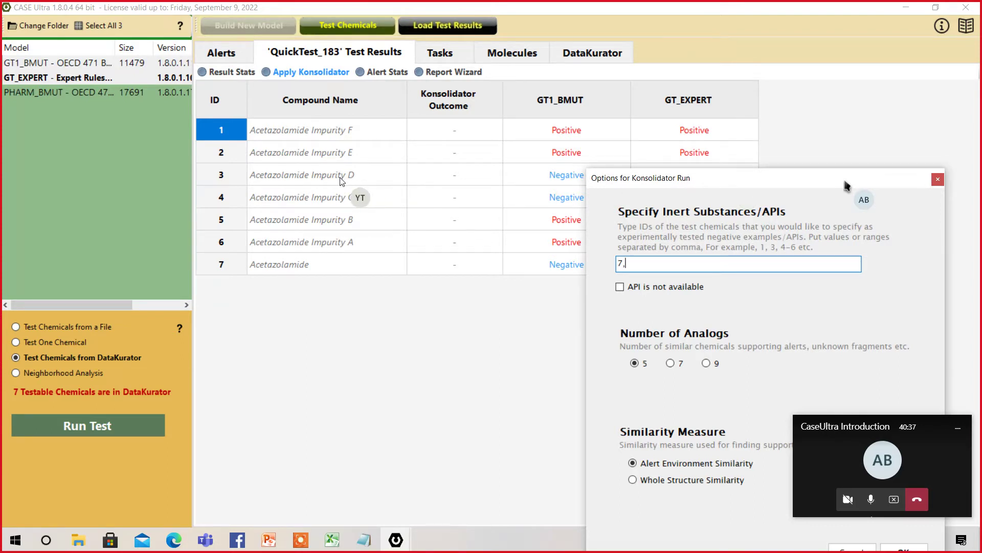
text(3,8)
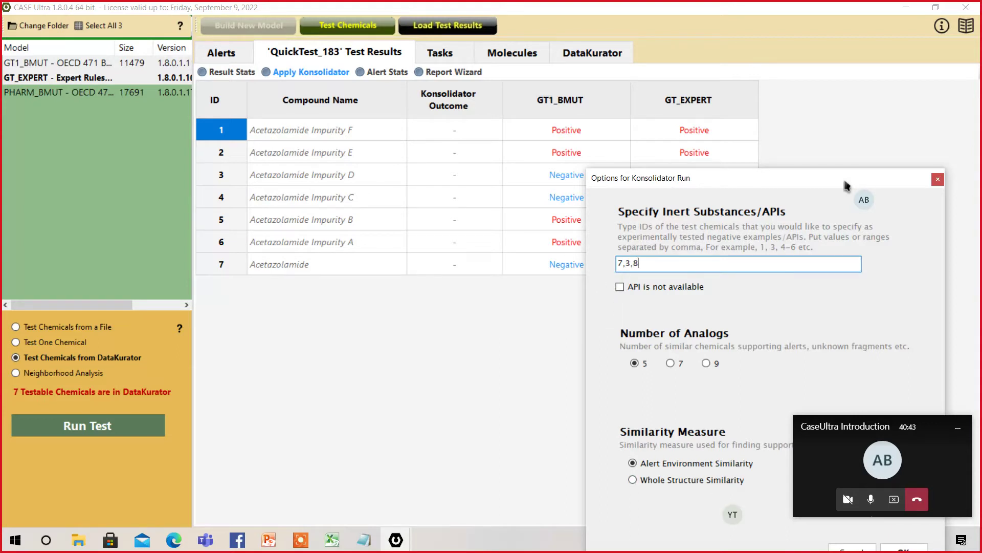
key(BackSpace)
key(BackSpace)
key(BackSpace)
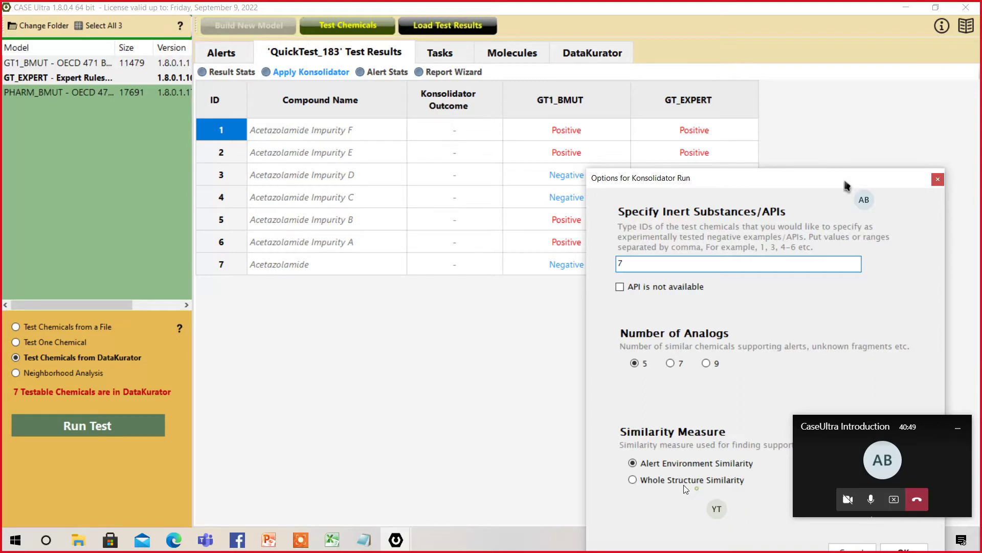
Run the Konsolidator with 5 analogs and Alert Environment Similarity as the similarity measure.
drag(779, 180, 653, 97)
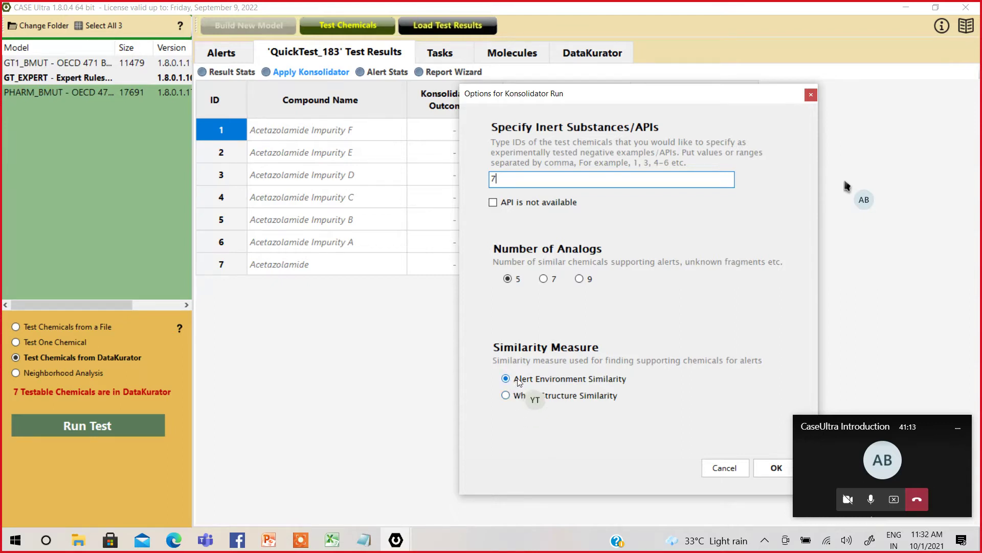
drag(594, 96, 553, 54)
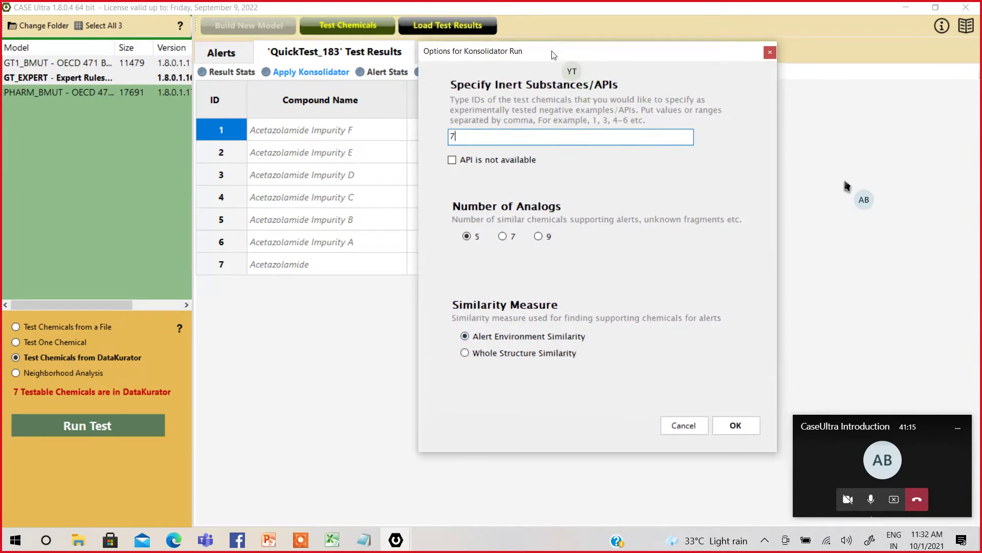
click(735, 427)
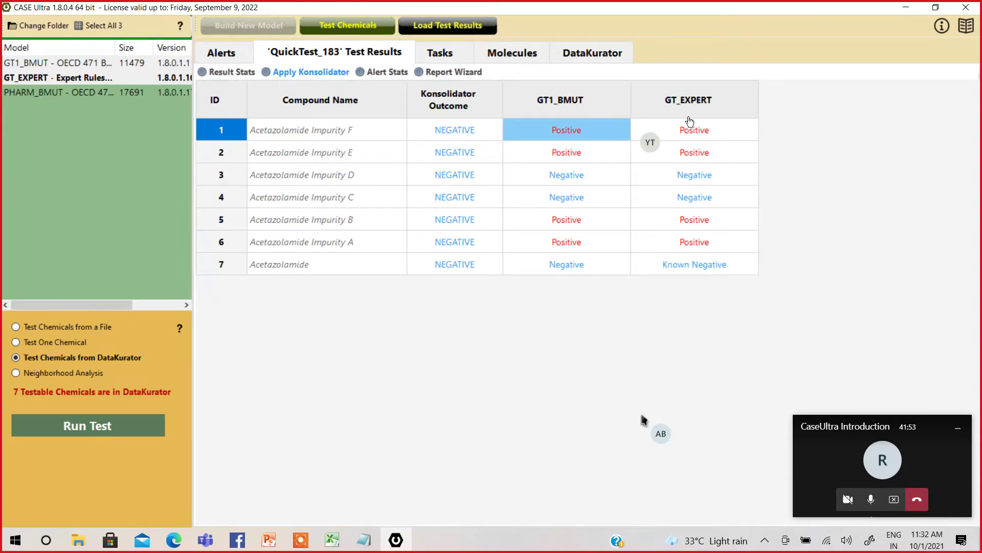
Open the Konsolidator report for Acetazolamide Impurity F and go to its Summary section.
click(458, 136)
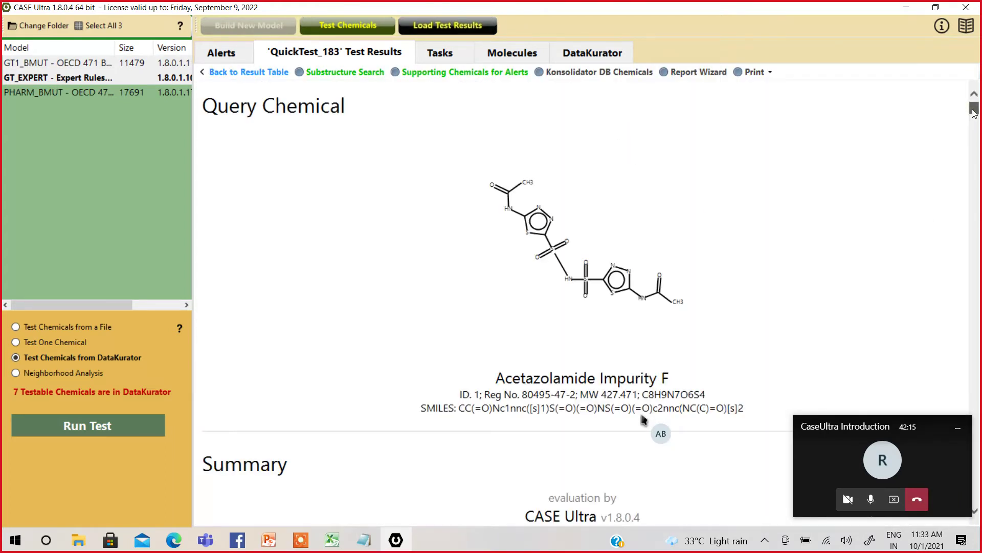
scroll(974, 113, down, 2)
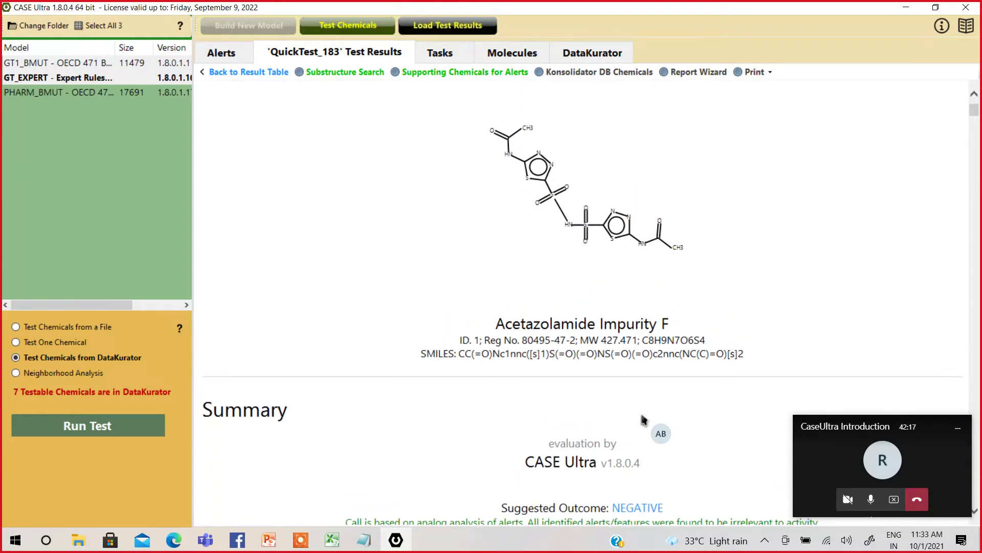
scroll(644, 419, down, 1)
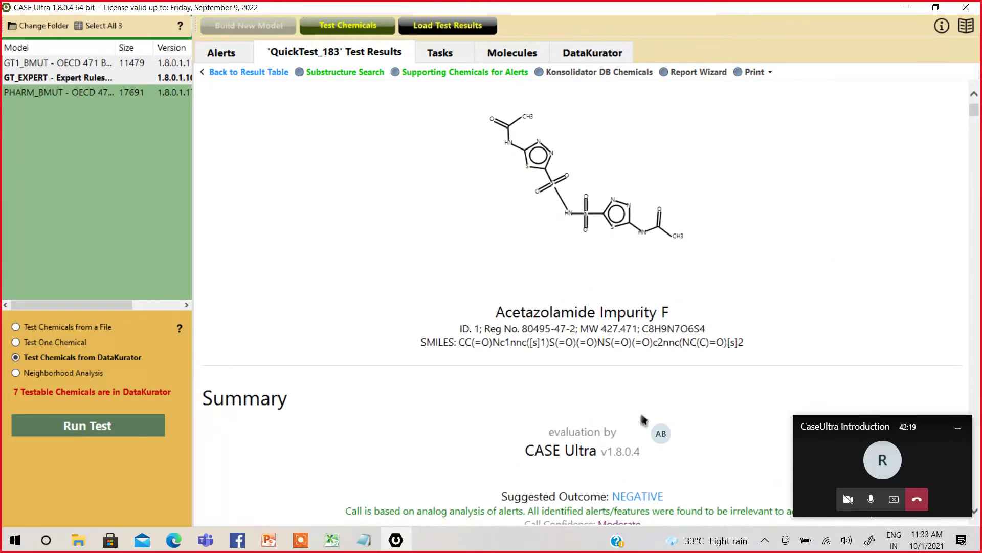
scroll(644, 420, down, 2)
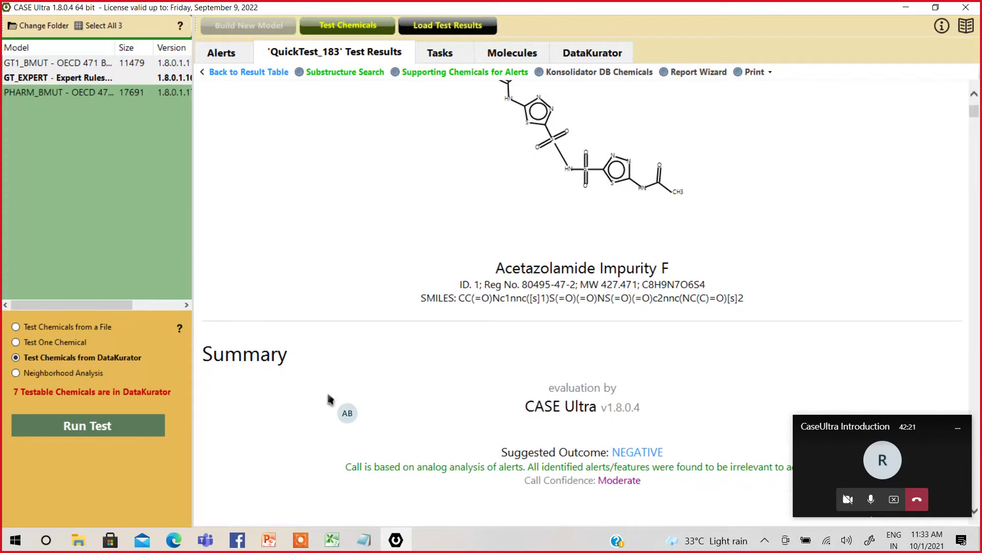
scroll(329, 398, down, 4)
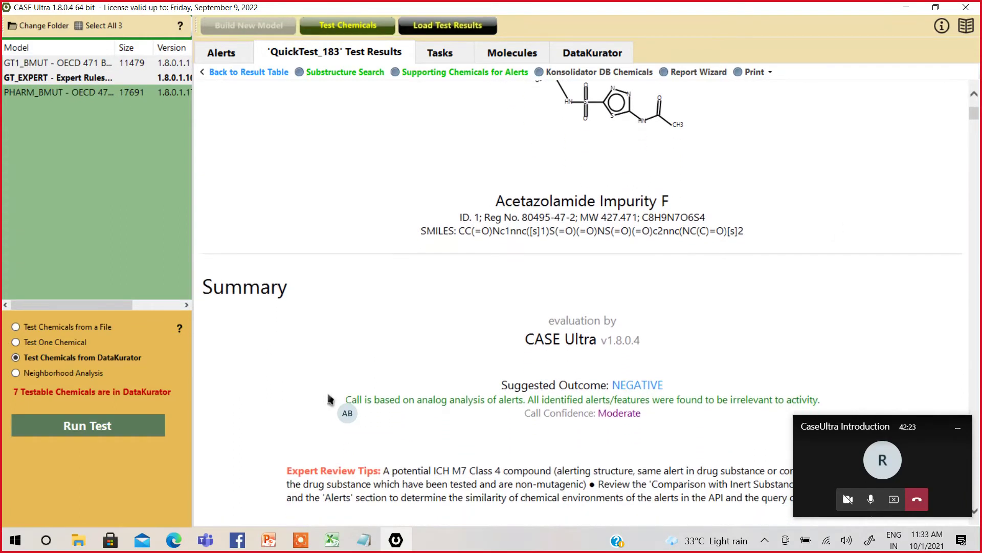
scroll(329, 398, down, 5)
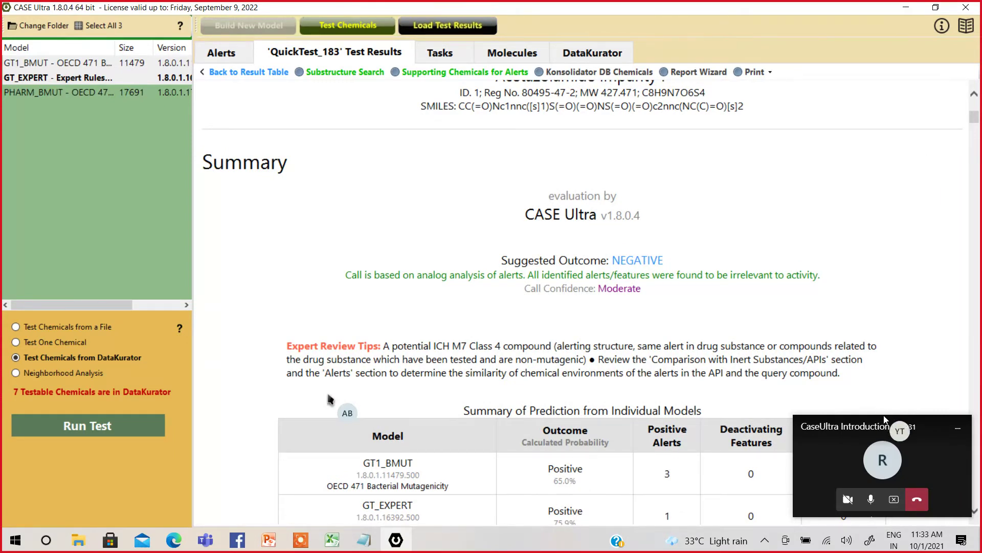
click(957, 427)
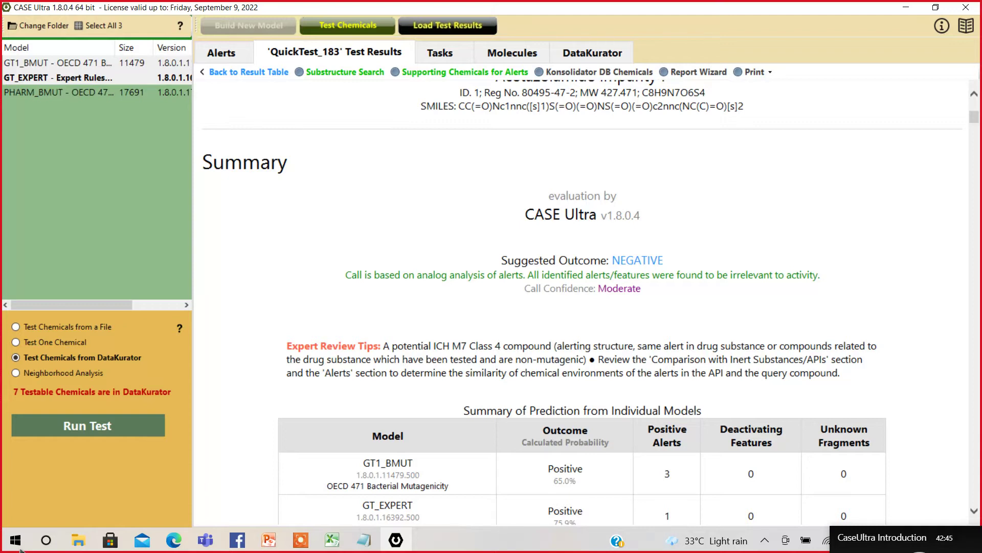
Examine the Expert Review Tips and the positive alerts of the individual model predictions in the report's summary.
scroll(582, 302, down, 1)
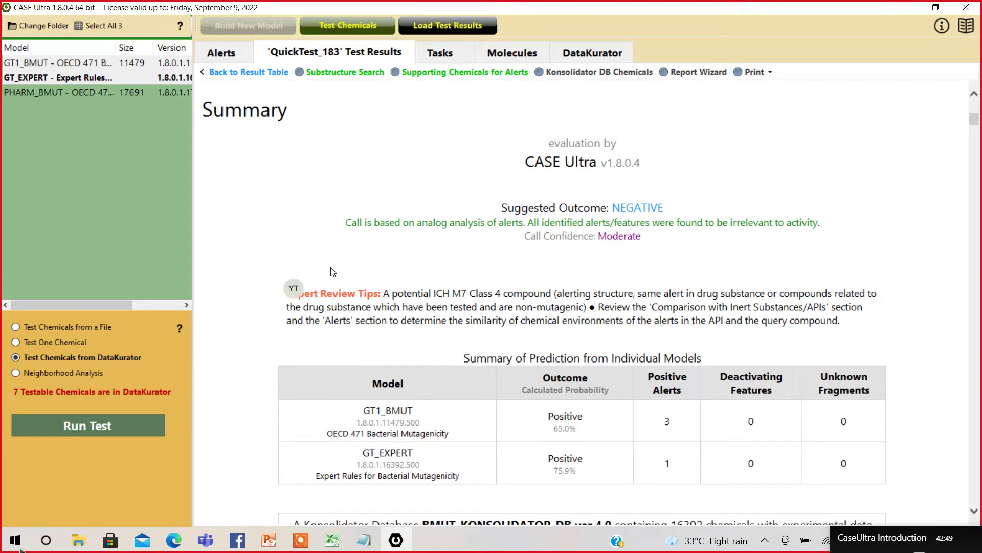
drag(471, 294, 532, 296)
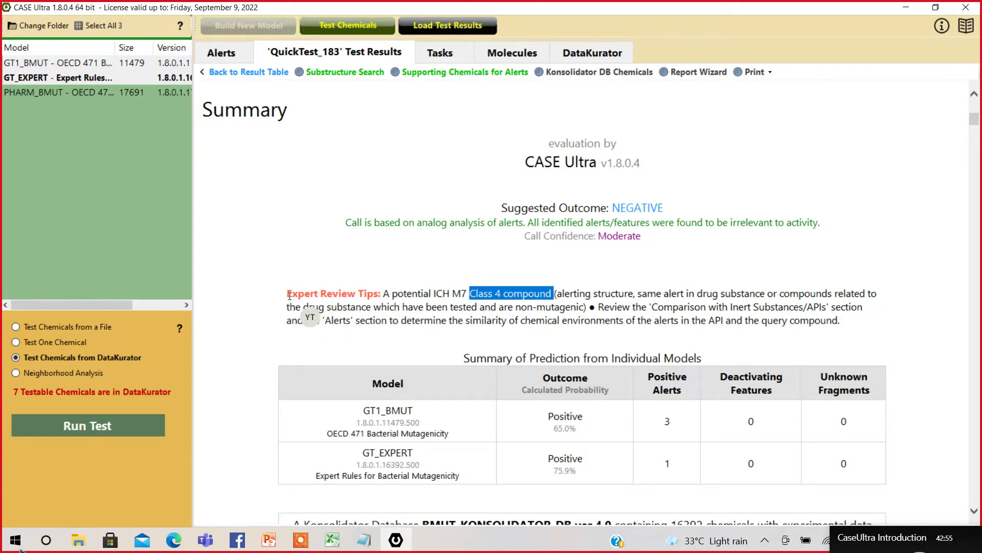
click(315, 292)
drag(314, 293, 371, 294)
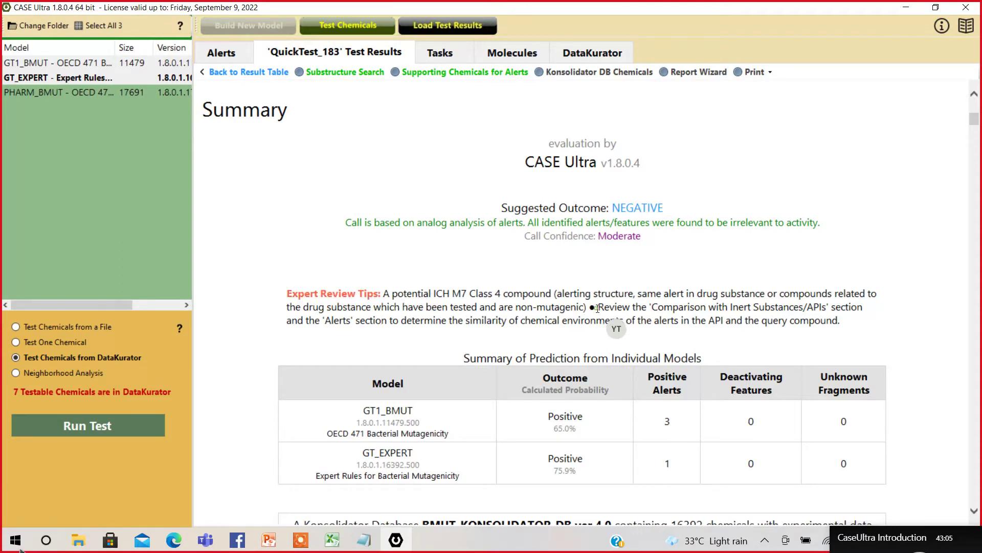
drag(597, 308, 816, 309)
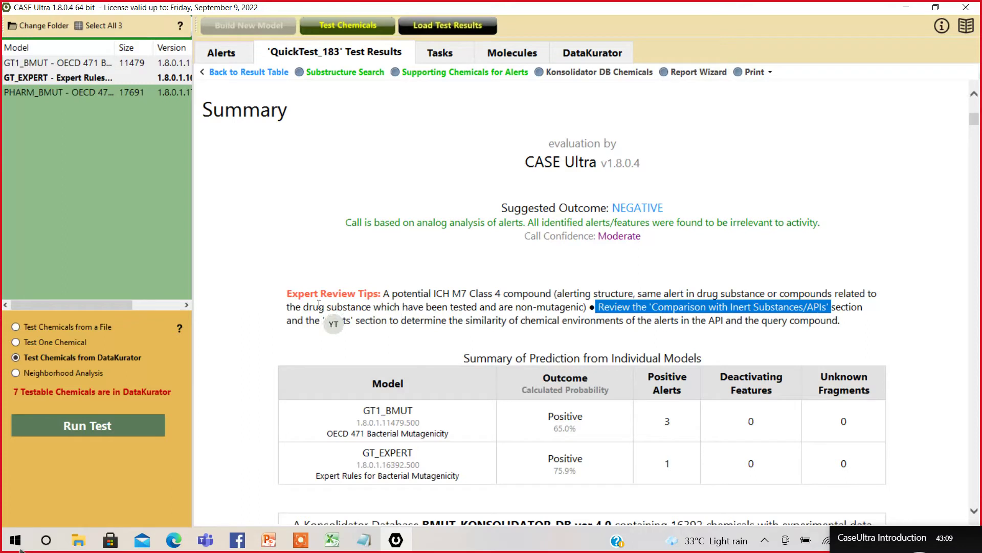
drag(321, 321, 466, 326)
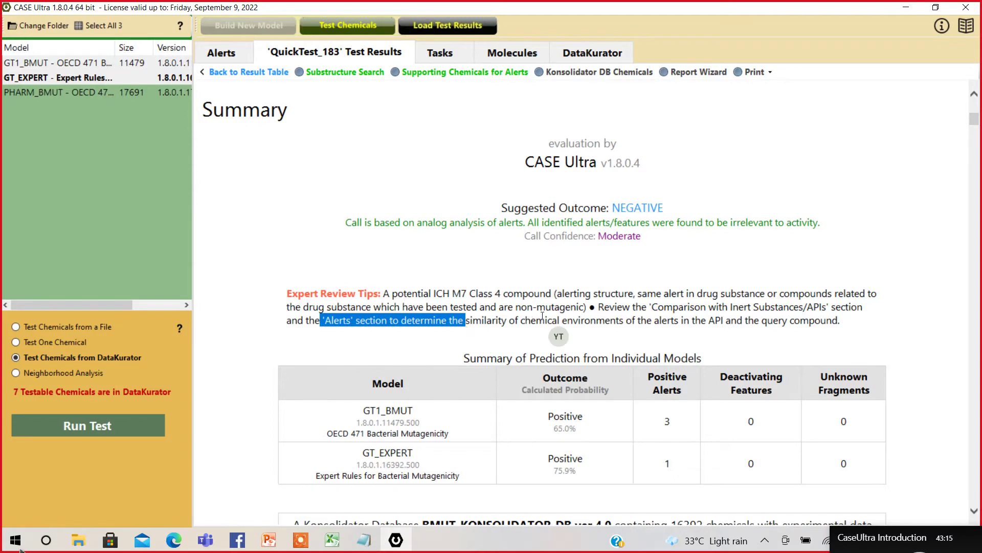
click(777, 258)
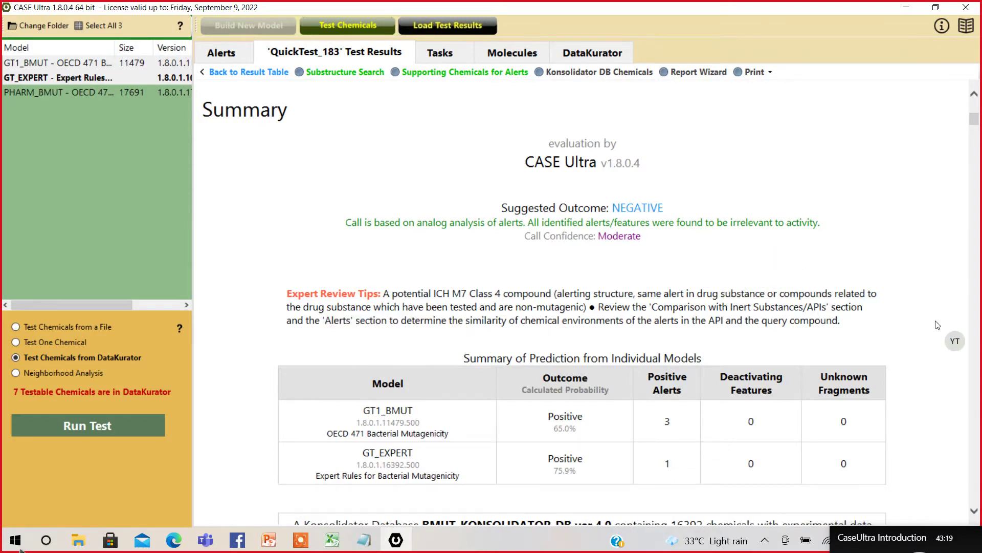
scroll(938, 325, down, 3)
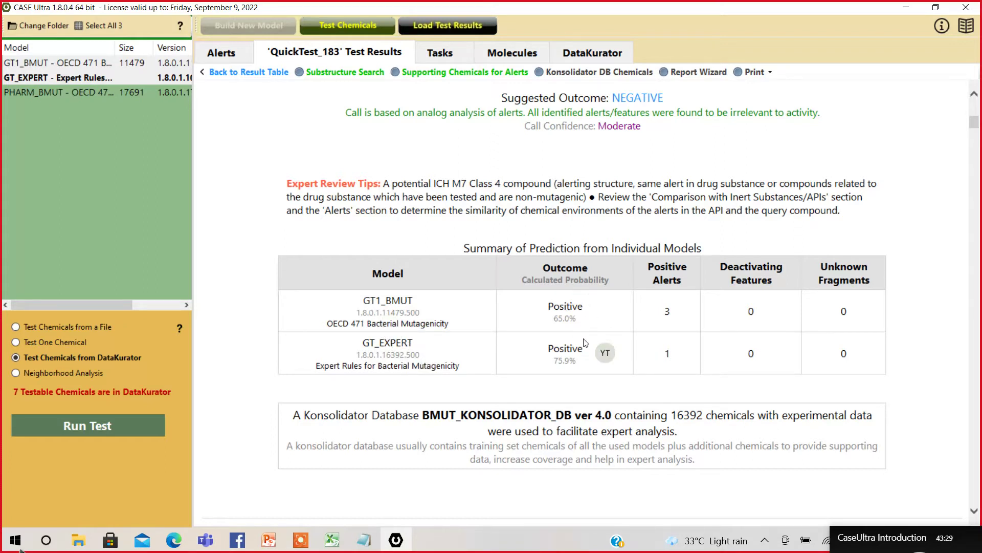
double_click(668, 310)
double_click(667, 354)
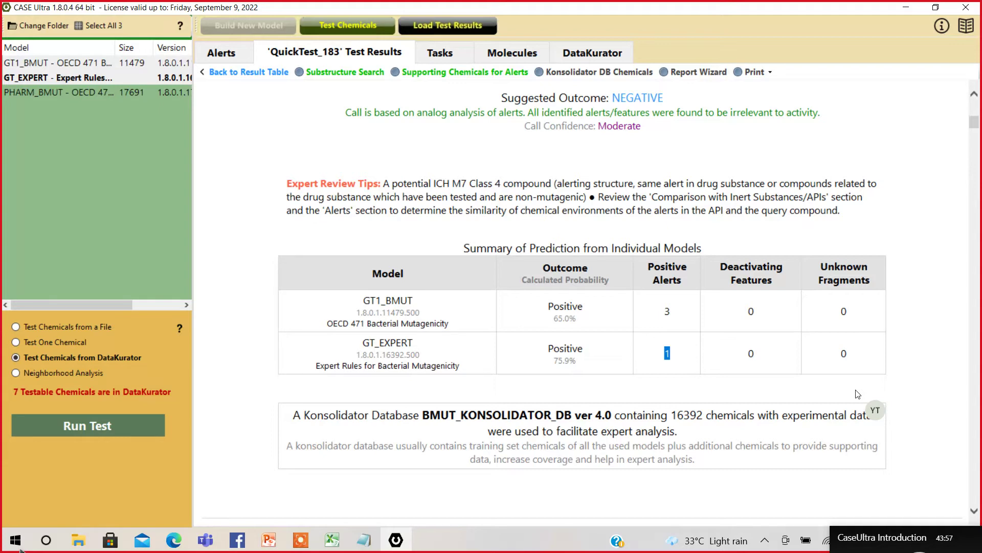
Examine the structurally similar analogs and the comparison of Acetazolamide Impurity F with the inert compound/API in the report.
scroll(857, 394, down, 5)
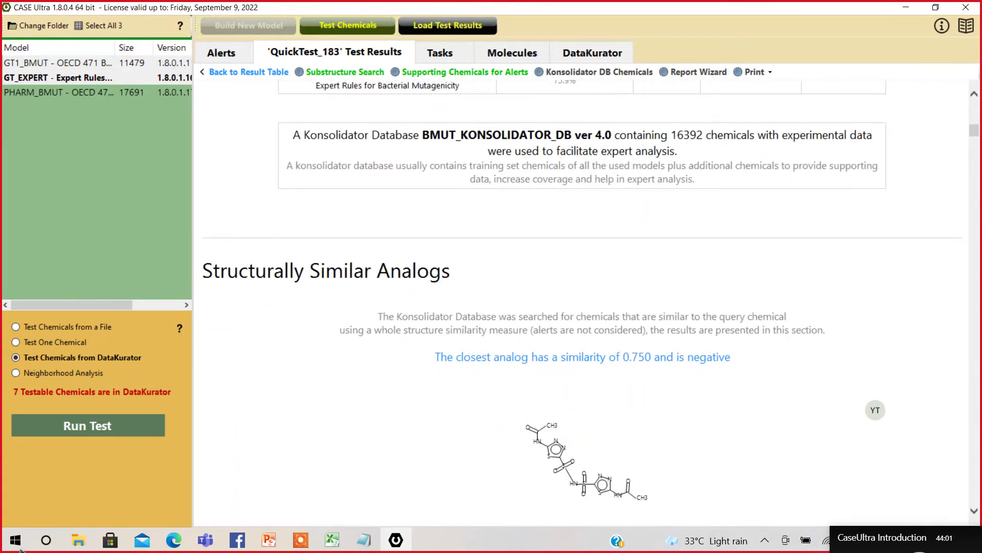
scroll(857, 393, down, 2)
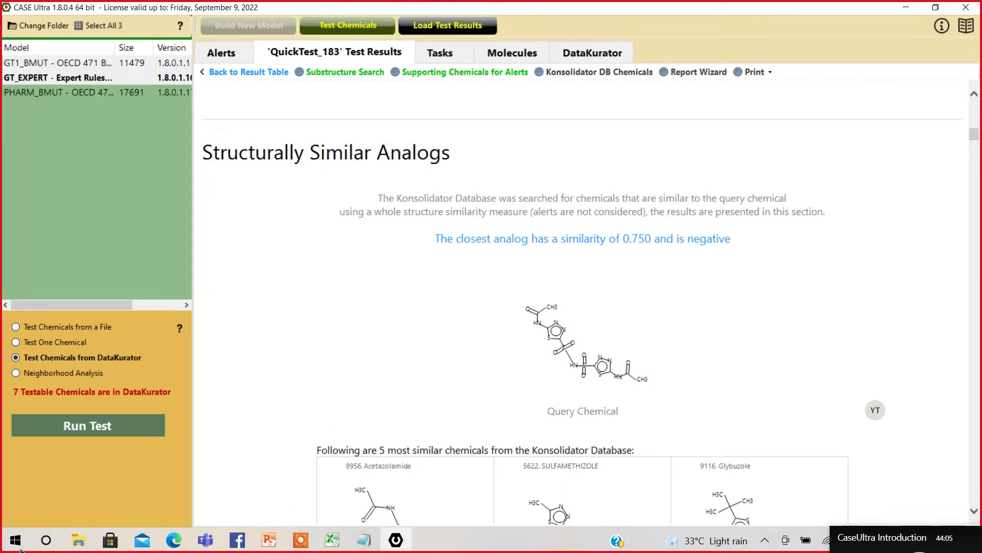
scroll(858, 393, down, 2)
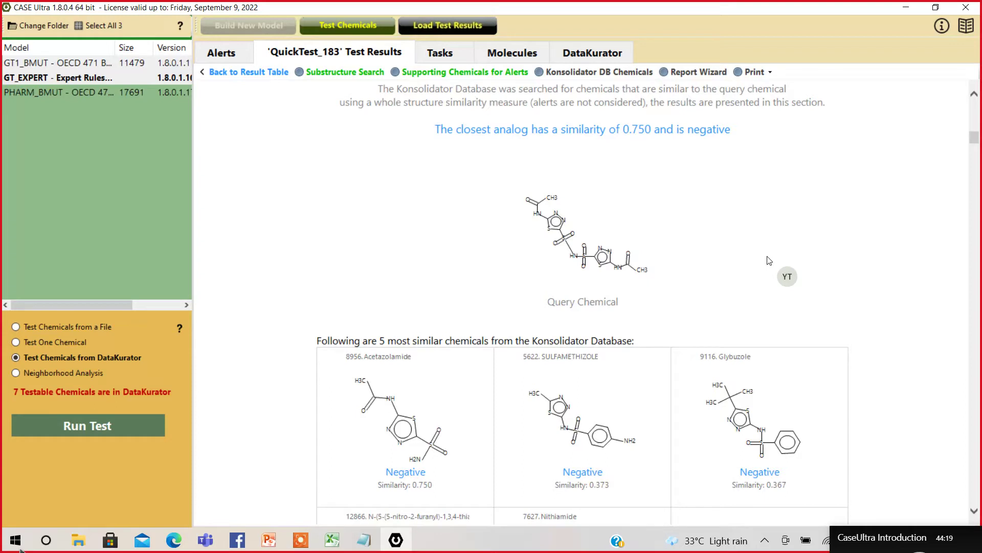
scroll(769, 261, down, 3)
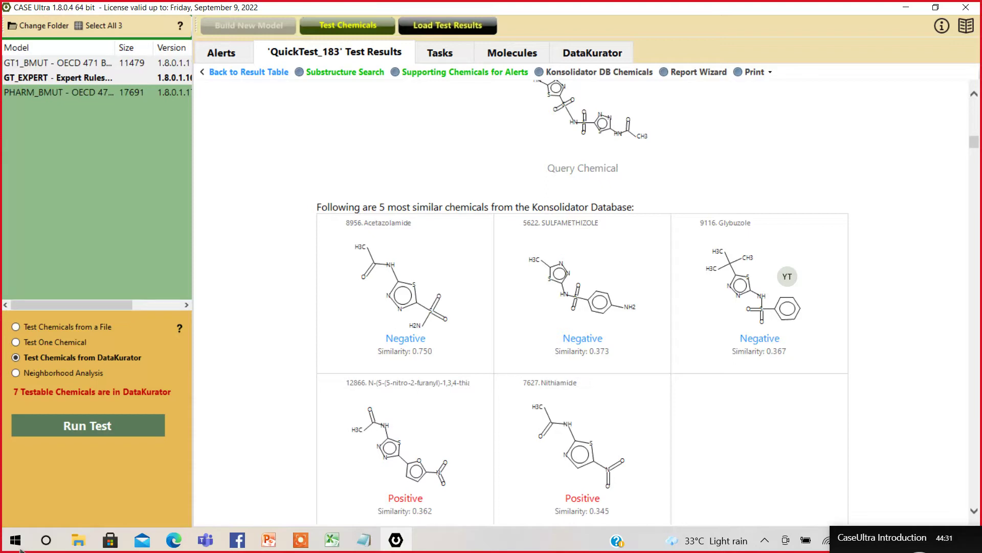
scroll(787, 276, down, 6)
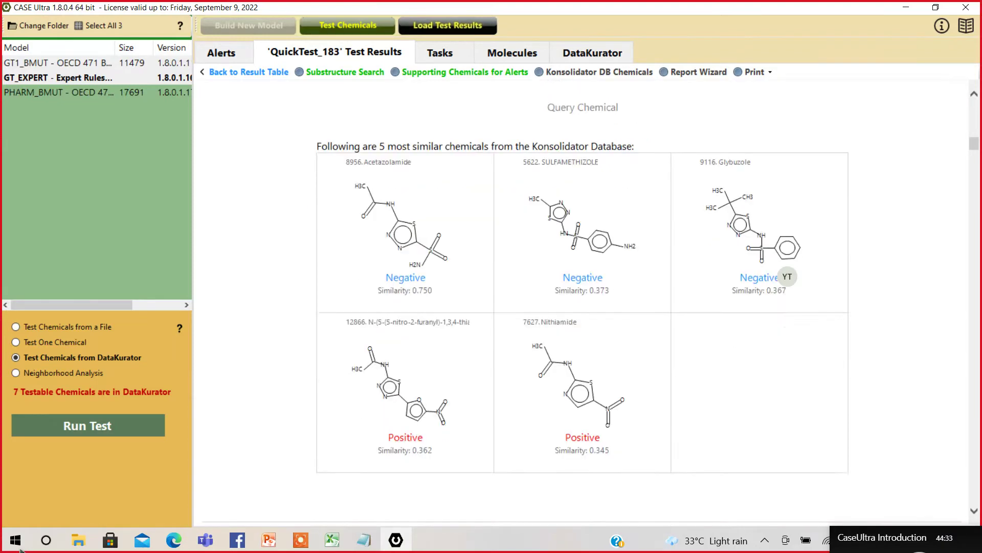
scroll(787, 276, down, 5)
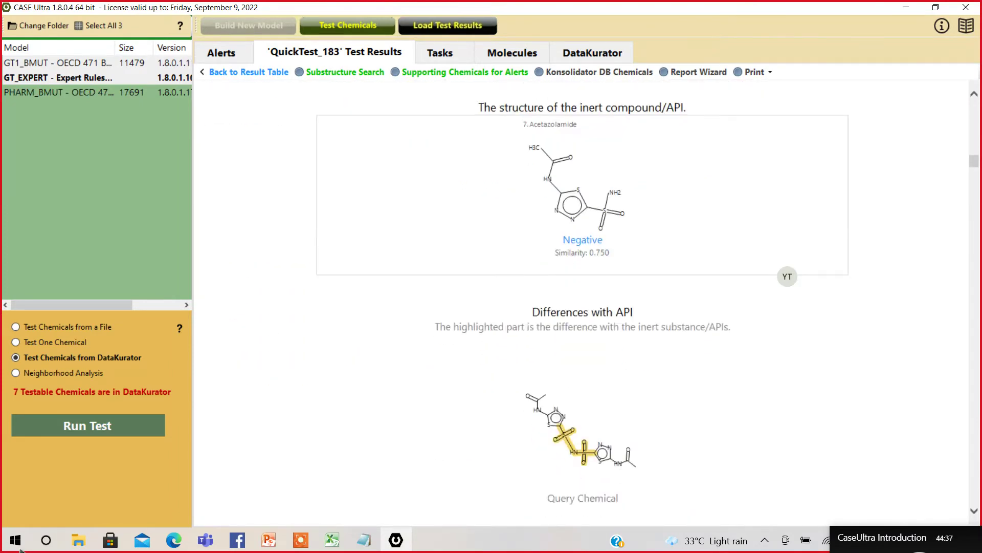
scroll(787, 277, down, 1)
scroll(787, 276, up, 1)
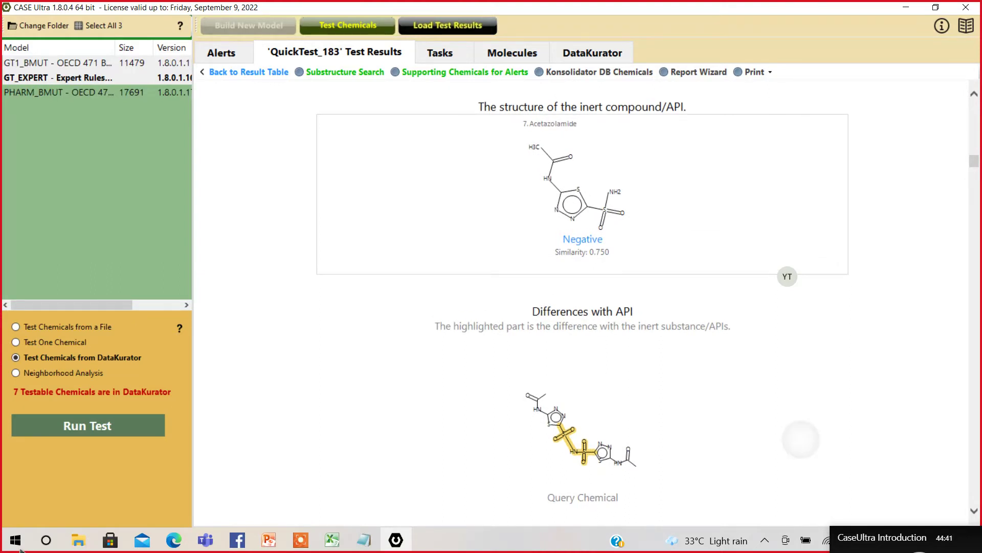
scroll(787, 276, down, 1)
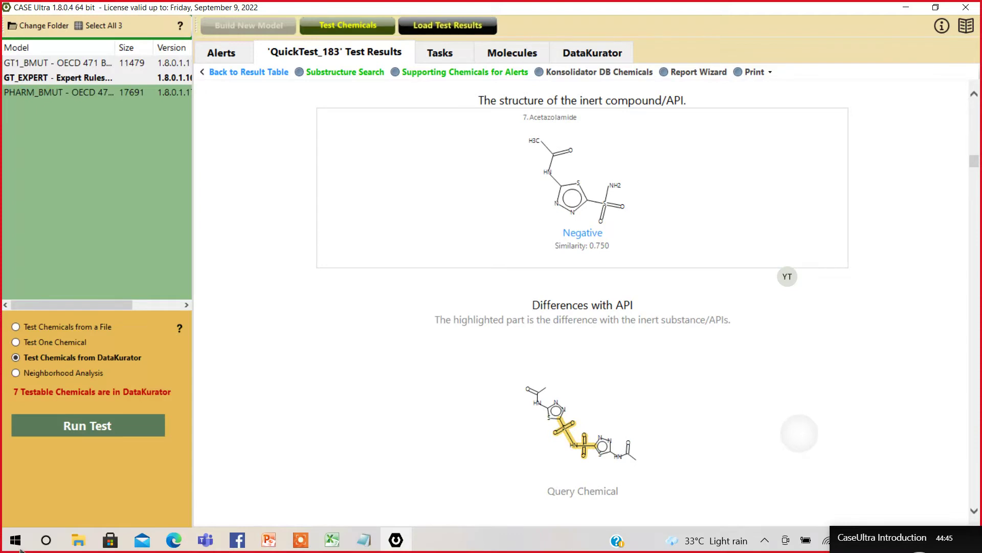
scroll(787, 277, down, 1)
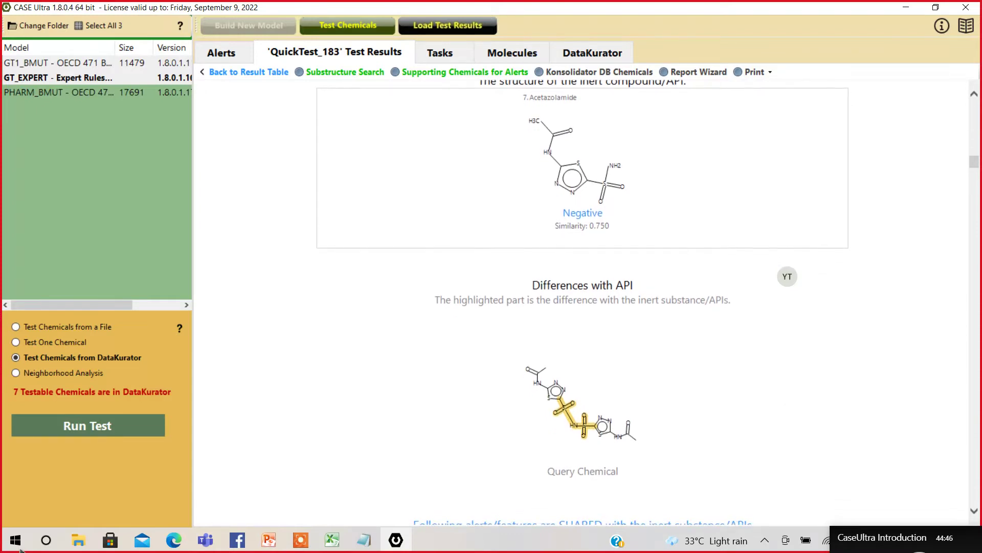
Examine the highlighted differences between the query chemical and the API, and the alerts shared with the inert substance.
scroll(787, 276, down, 3)
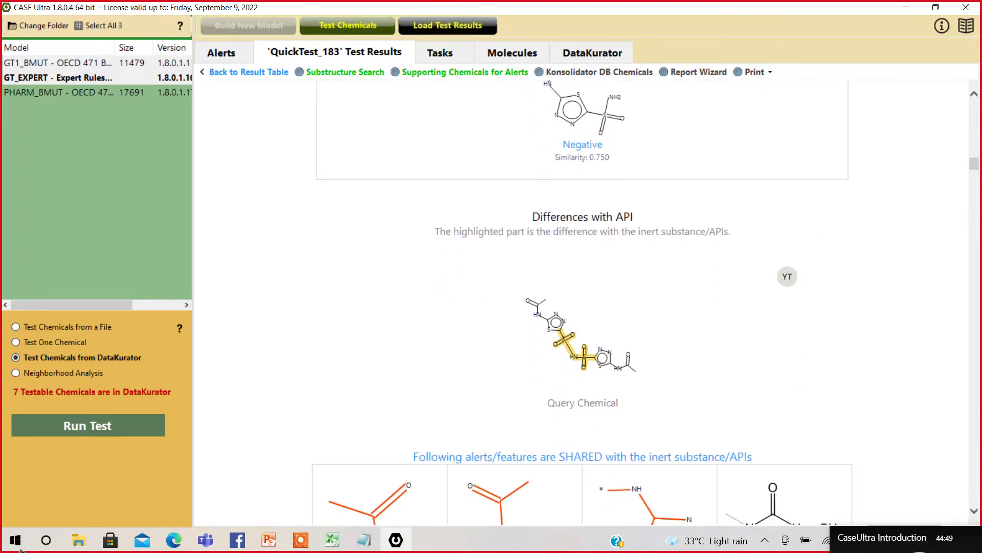
scroll(787, 277, down, 1)
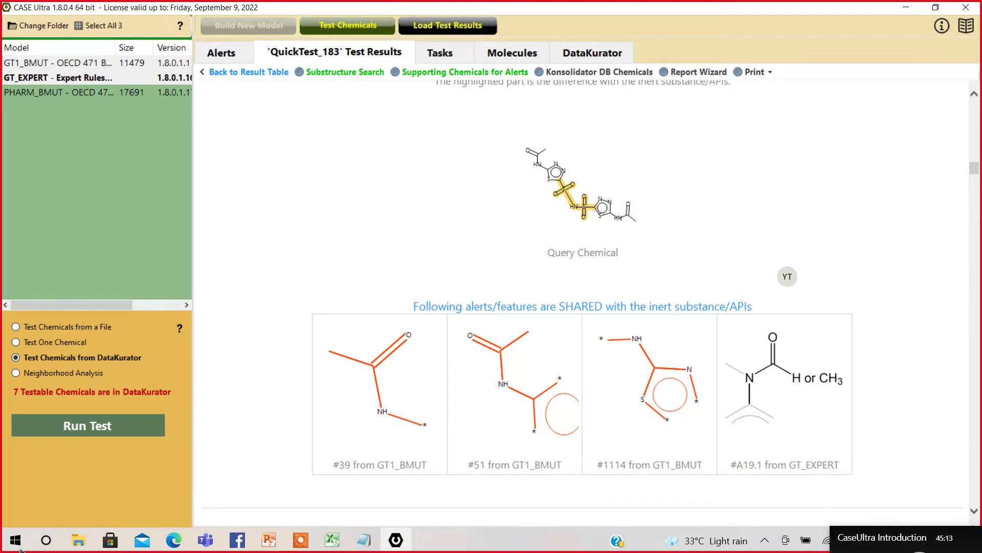
scroll(788, 277, down, 7)
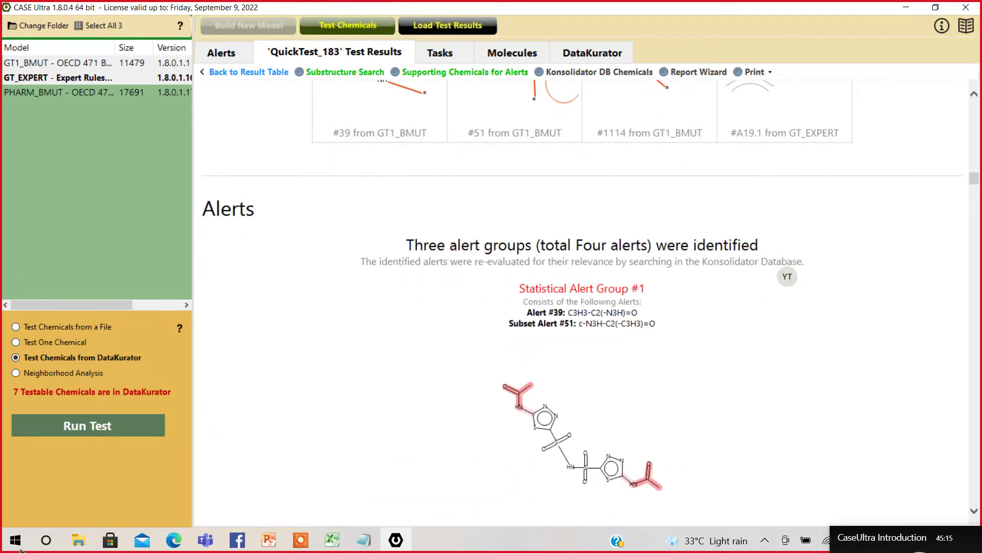
Review Statistical Alert #39 from GT1_BMUT, including its training set coverage, presence in the API and relevant analogs.
scroll(787, 277, down, 4)
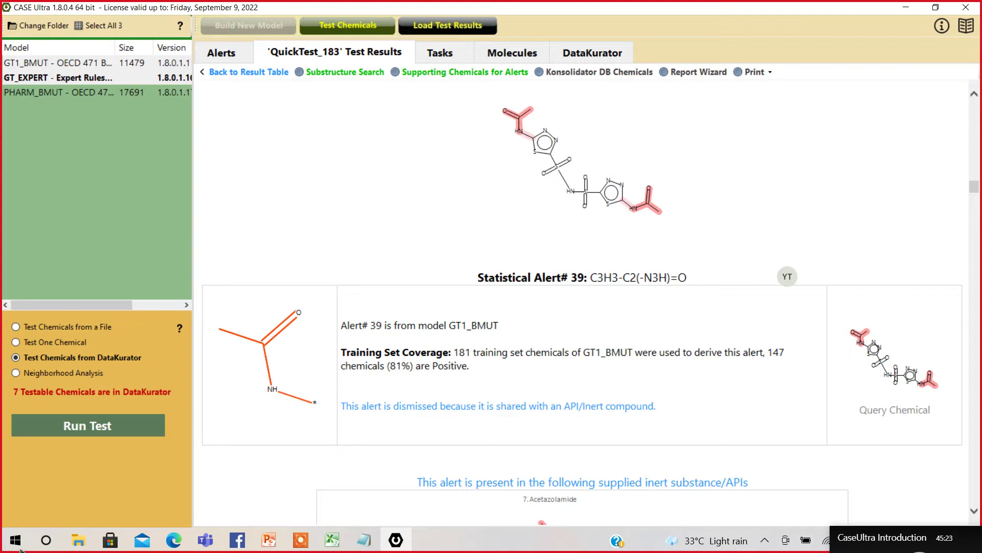
scroll(787, 276, down, 1)
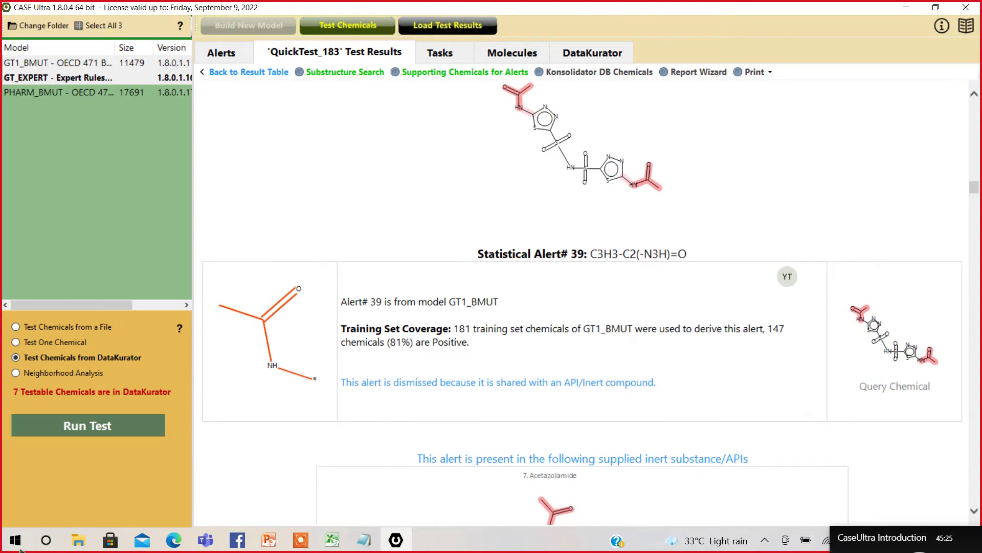
scroll(808, 412, down, 5)
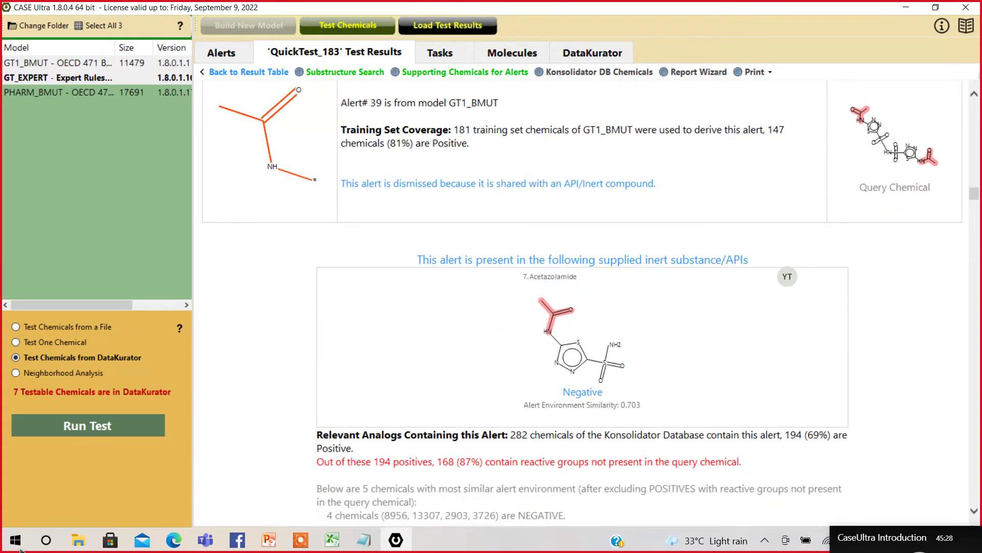
scroll(788, 277, down, 6)
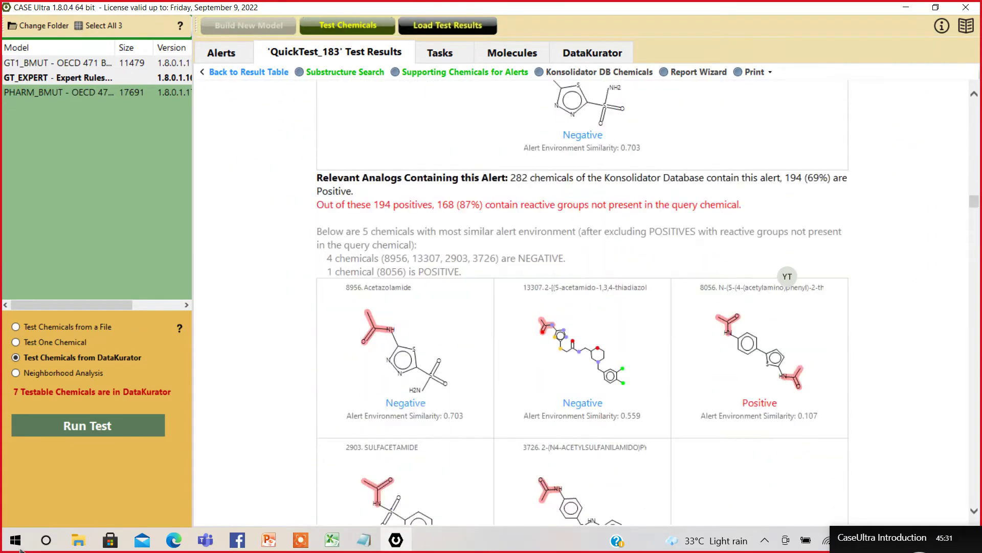
scroll(787, 276, down, 1)
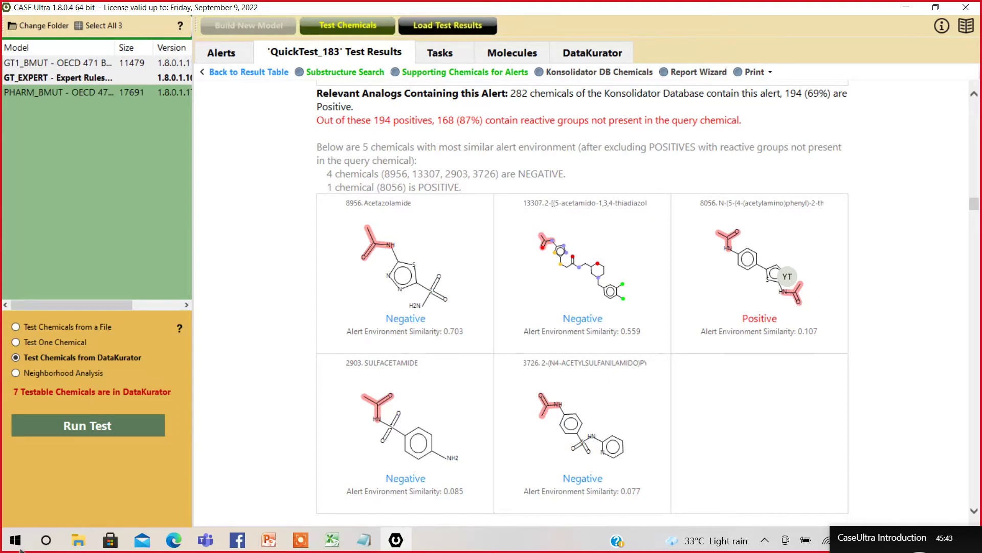
Review Statistical Alert #51 from GT1_BMUT, including its training set coverage, presence in the API and relevant analogs.
scroll(787, 276, down, 5)
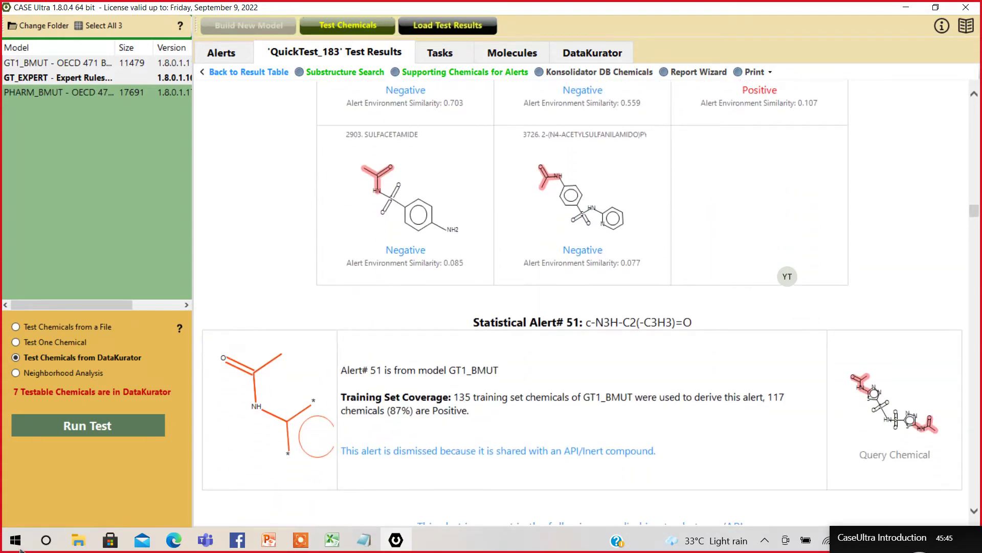
scroll(787, 277, down, 1)
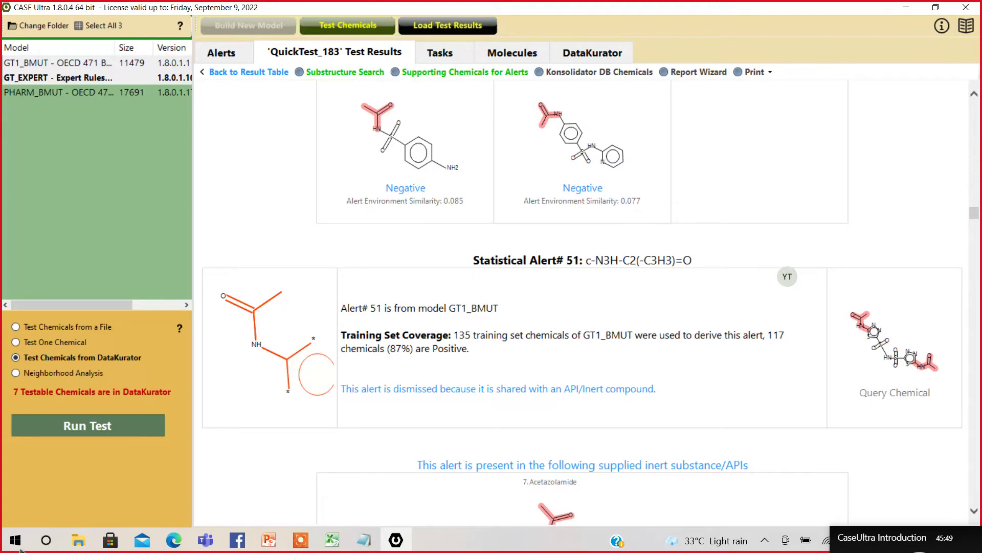
scroll(787, 277, down, 1)
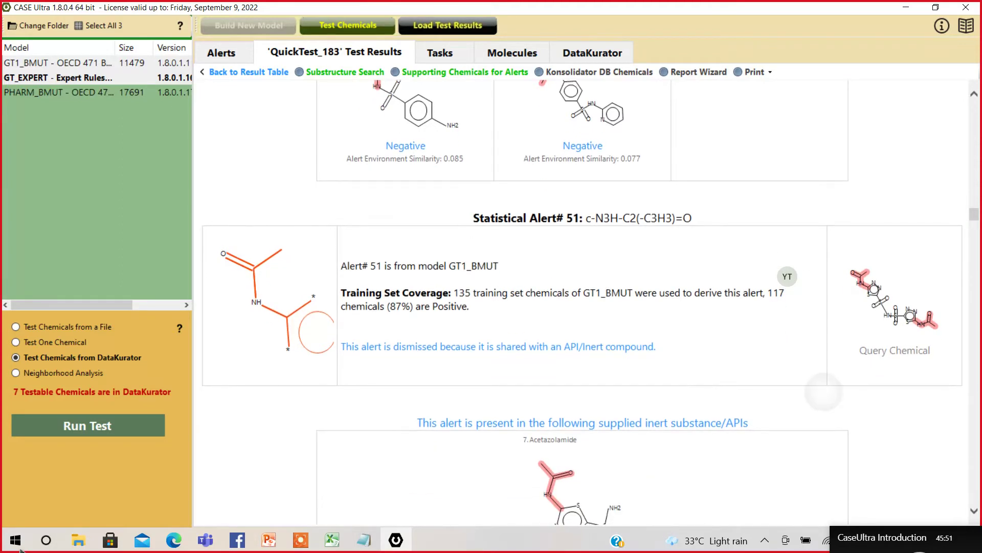
scroll(787, 276, down, 4)
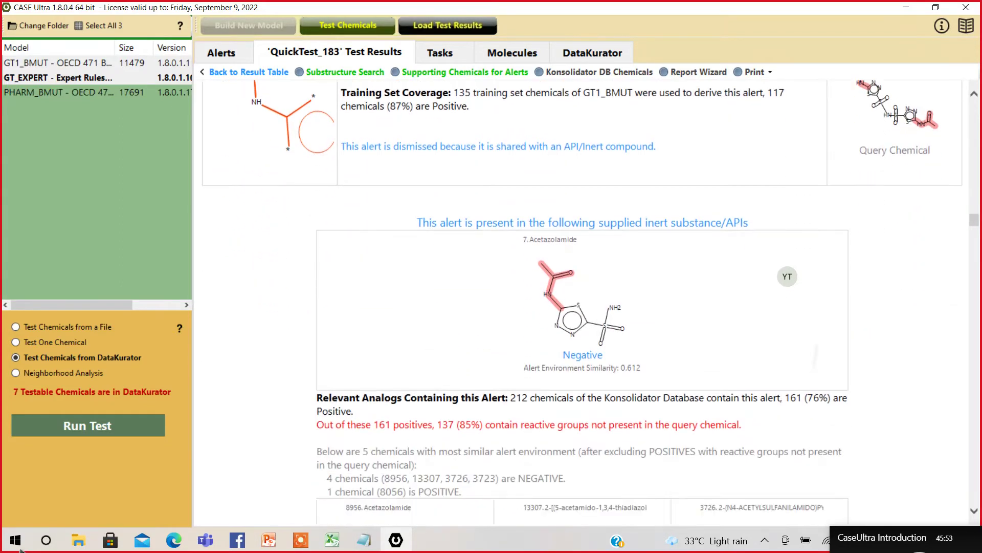
scroll(787, 277, down, 6)
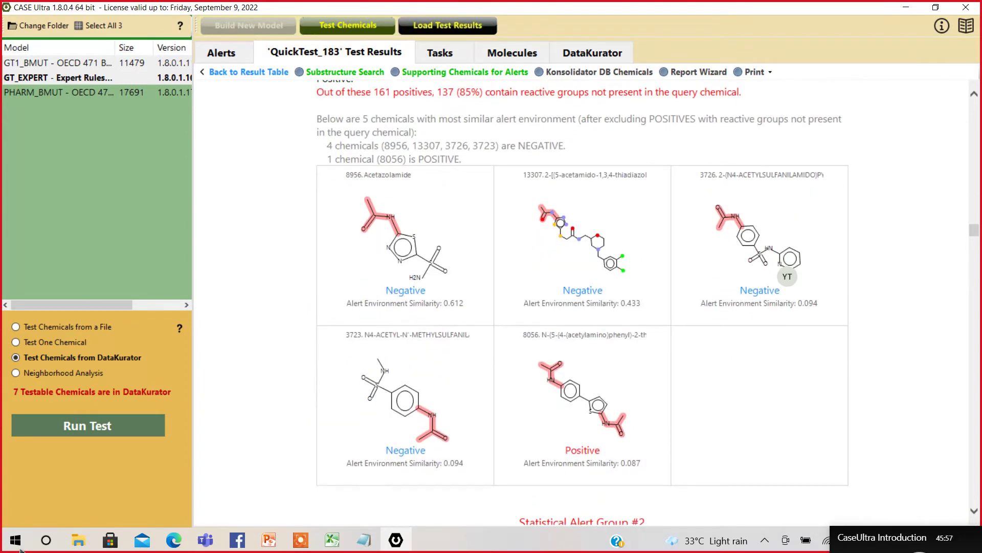
Review Statistical Alert Group #2 with Alert #1114, including its training set coverage and the analogs containing it.
scroll(787, 276, down, 8)
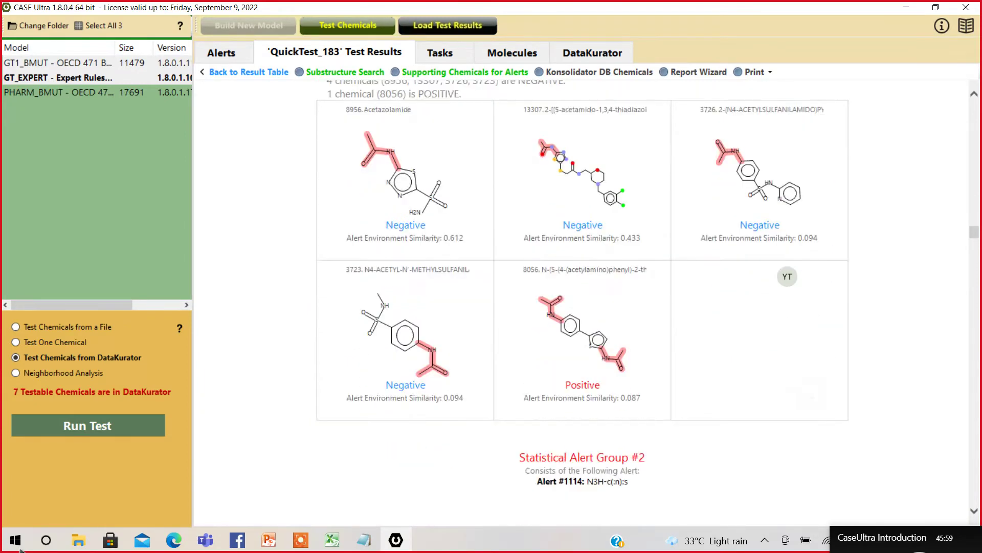
scroll(787, 277, down, 2)
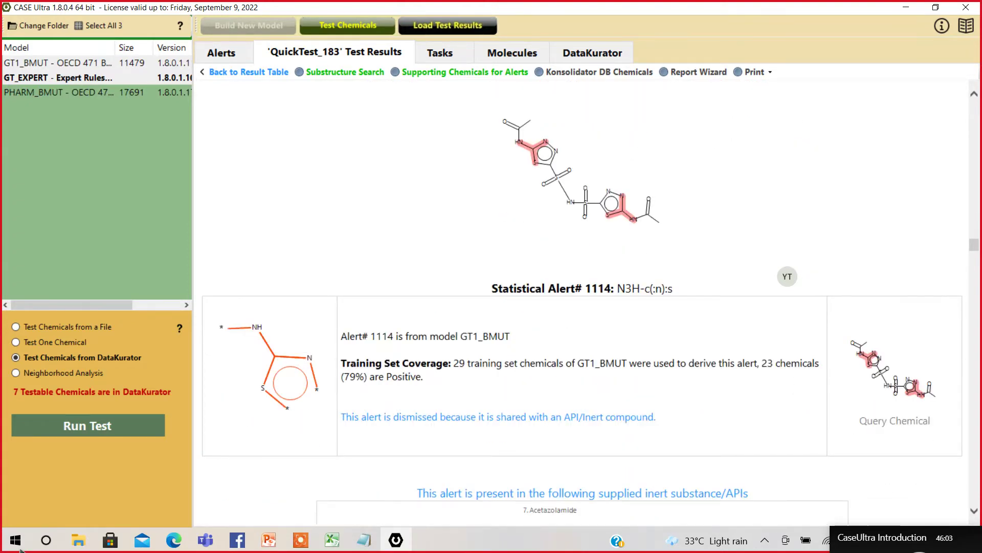
scroll(787, 277, down, 1)
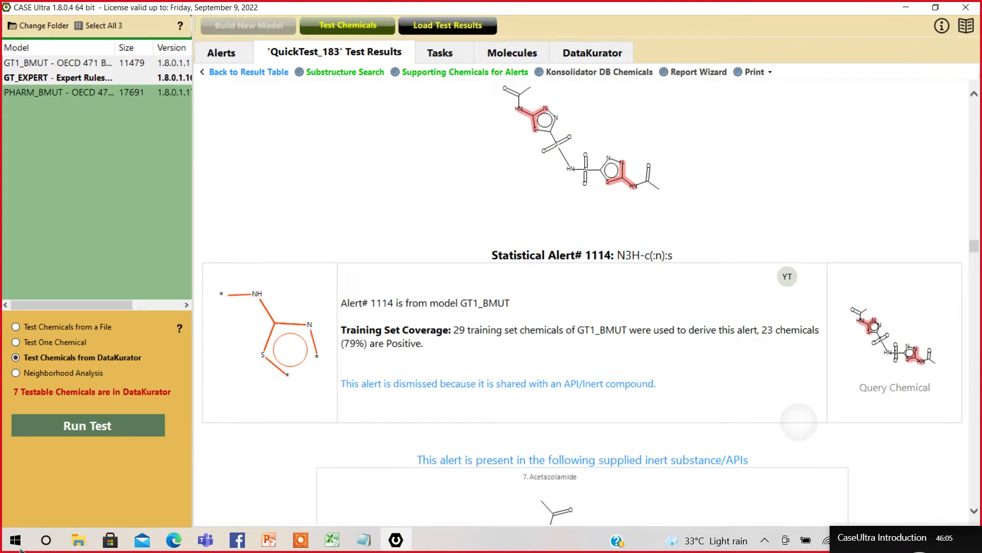
scroll(787, 276, down, 2)
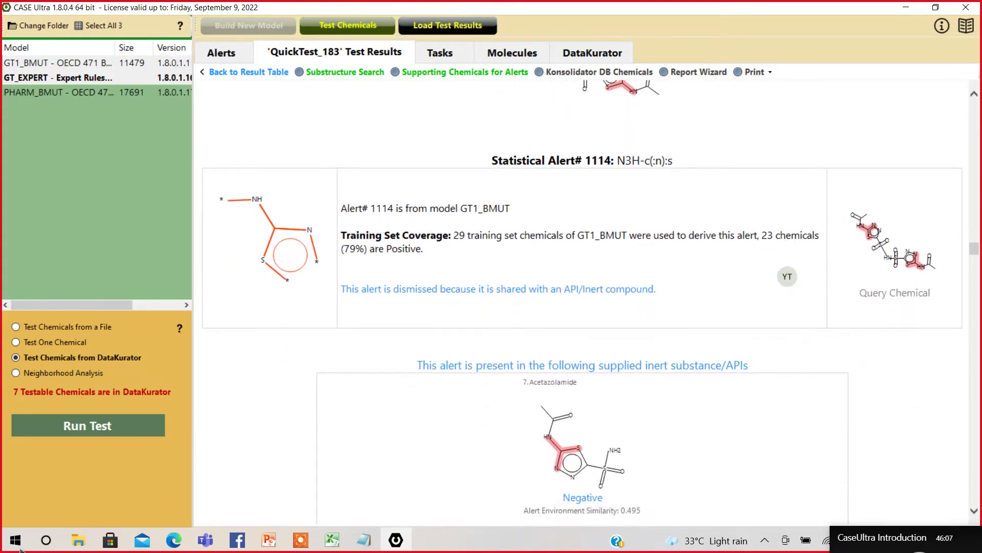
scroll(787, 276, down, 12)
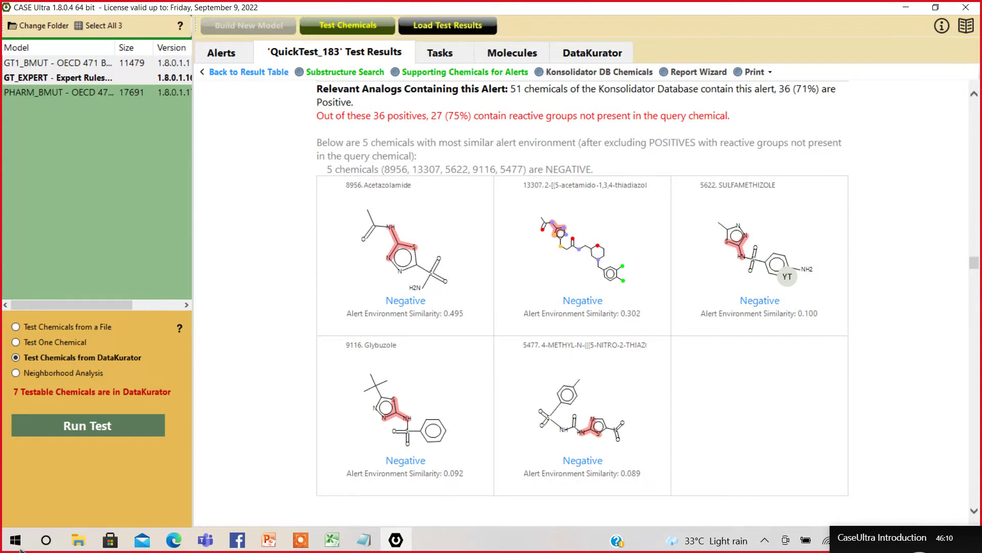
Review Expert Alert #A19.1, aromatic acetamides and formamides, including its plausible mechanism and relevant analogs.
scroll(787, 276, down, 3)
scroll(787, 277, down, 5)
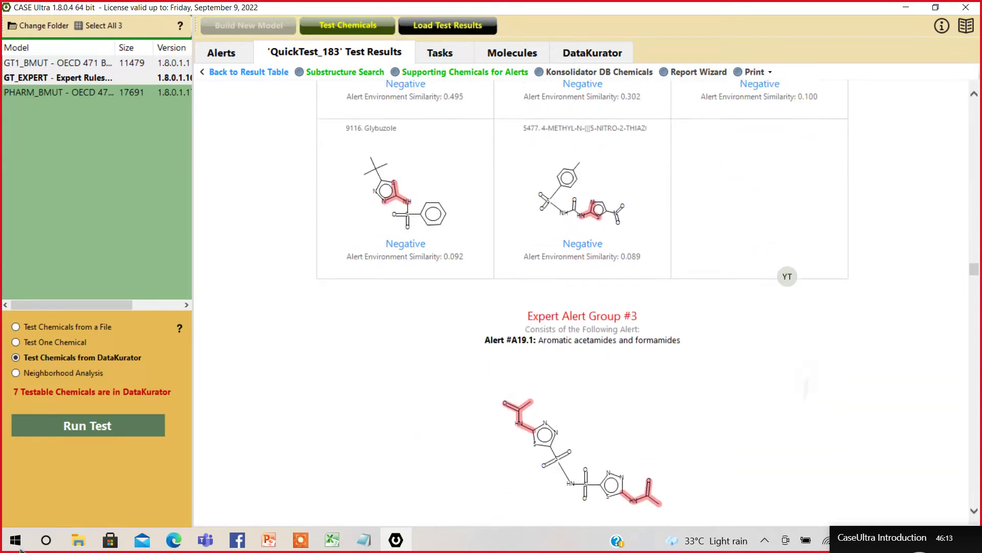
scroll(788, 276, down, 2)
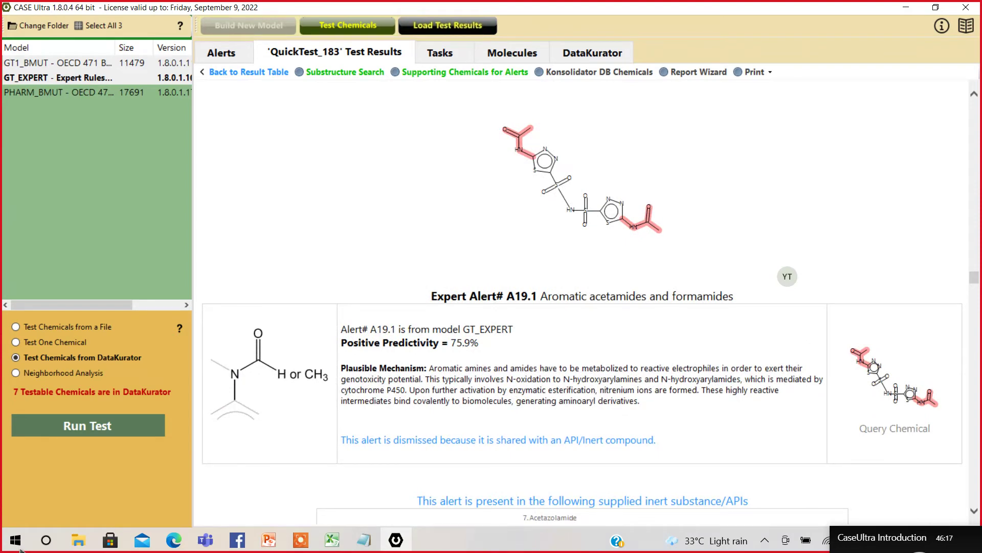
scroll(787, 276, down, 3)
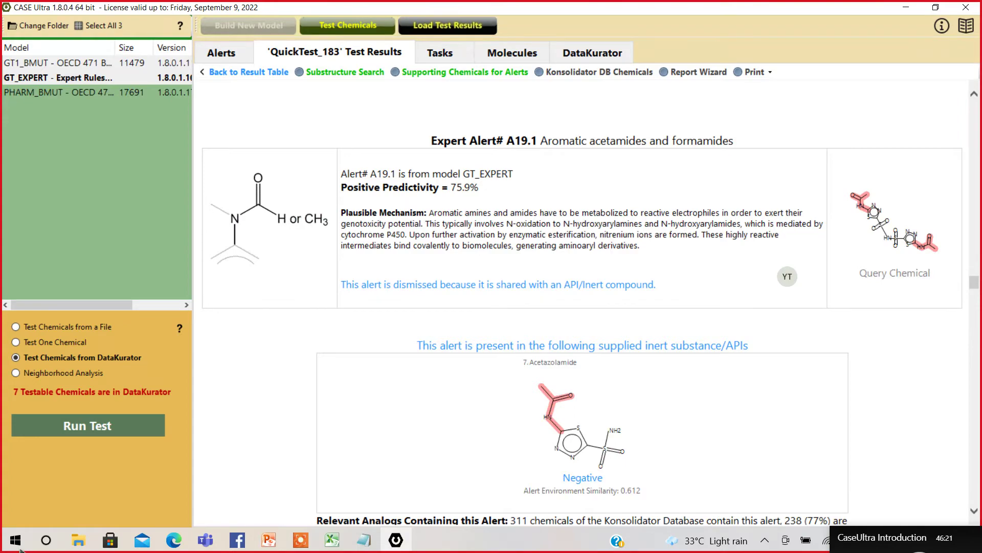
scroll(787, 276, down, 5)
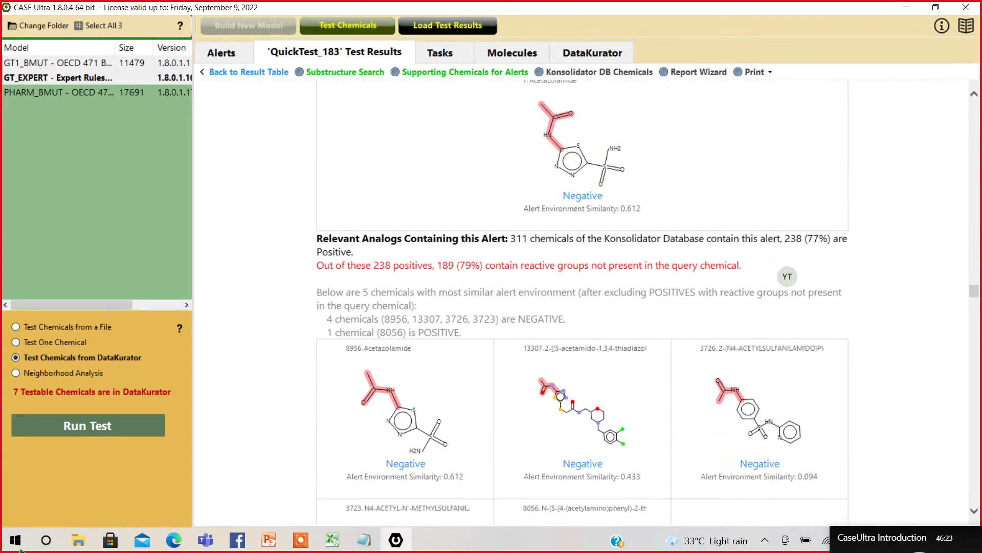
Check the report's Deactivating/Mitigating Features, Unknown Features and Carcinogenicity Data for the Query Chemical sections.
scroll(788, 276, down, 8)
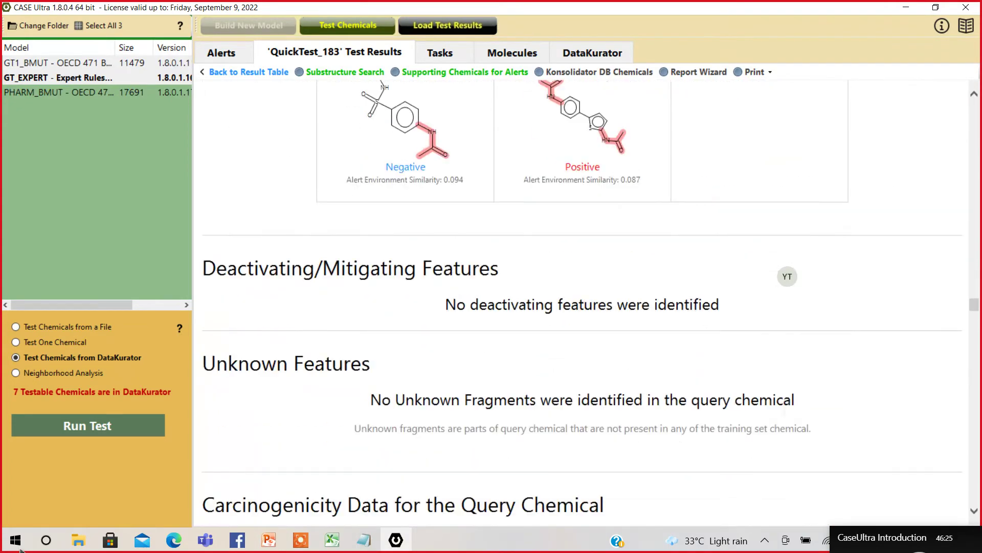
scroll(787, 276, down, 1)
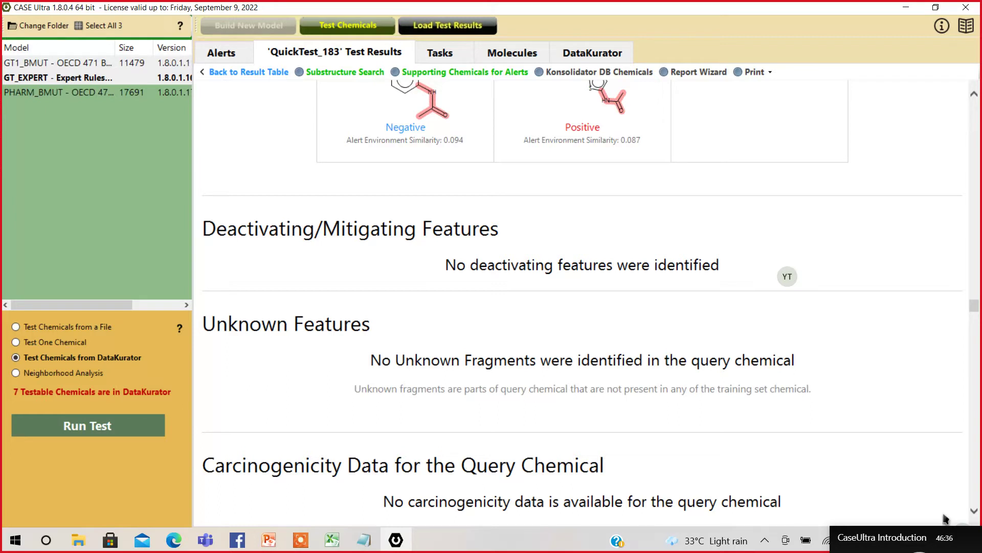
scroll(946, 518, down, 1)
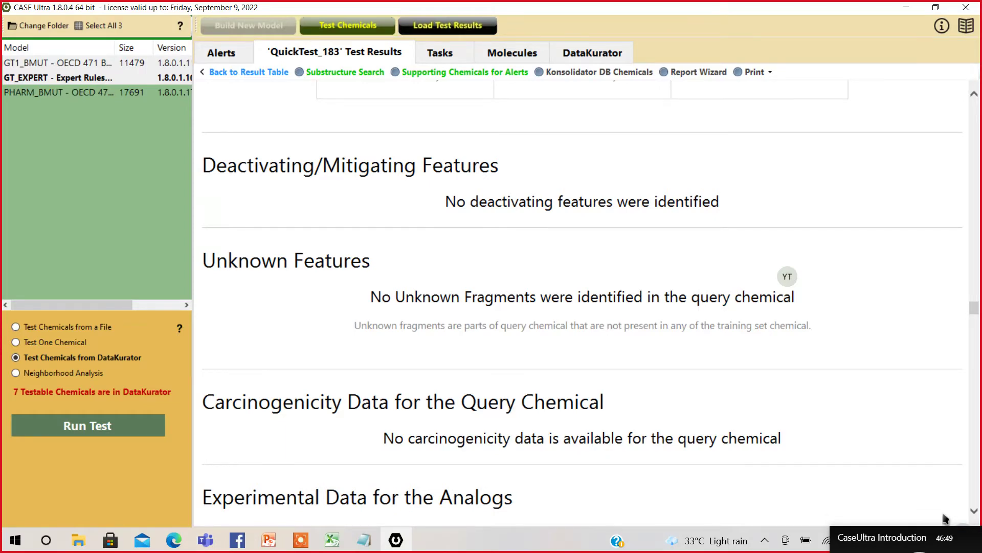
scroll(946, 518, down, 3)
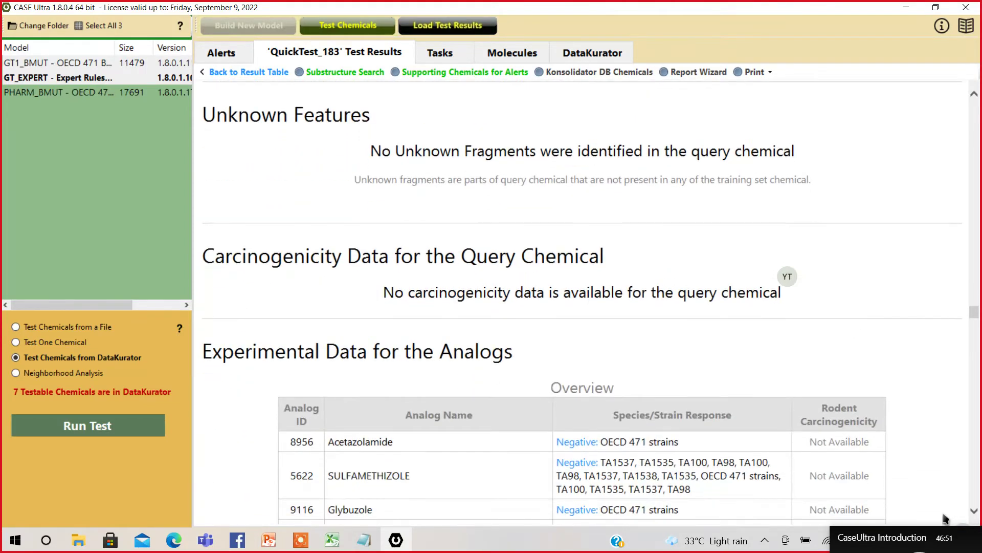
scroll(946, 519, down, 4)
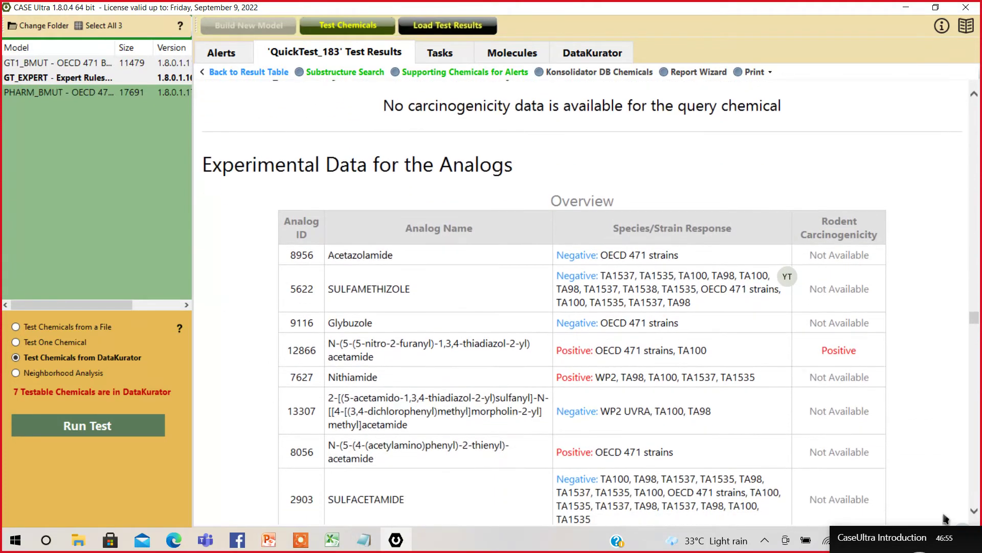
Revisit the analogs listed under Statistical Alert #39 and the other alert groups in the report.
scroll(945, 519, up, 10)
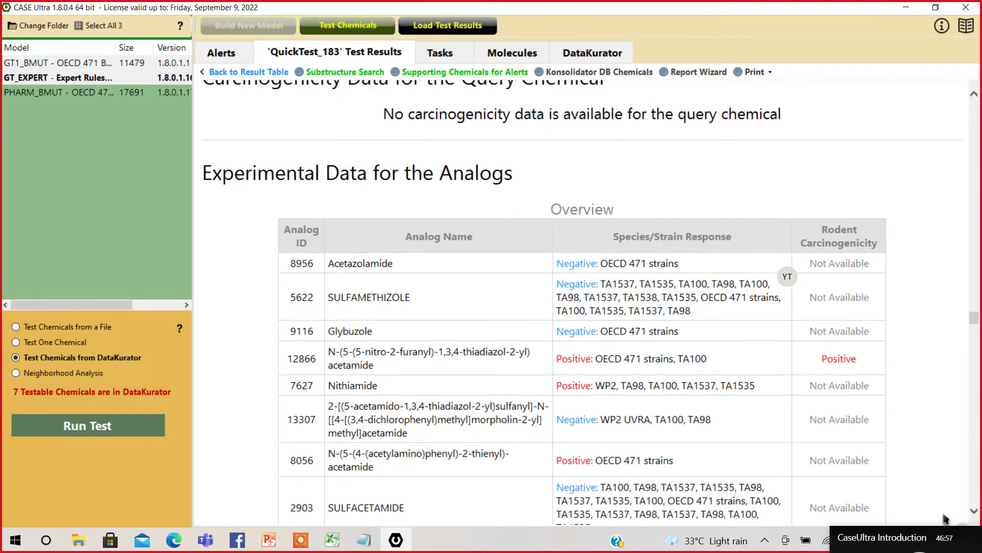
scroll(946, 519, up, 8)
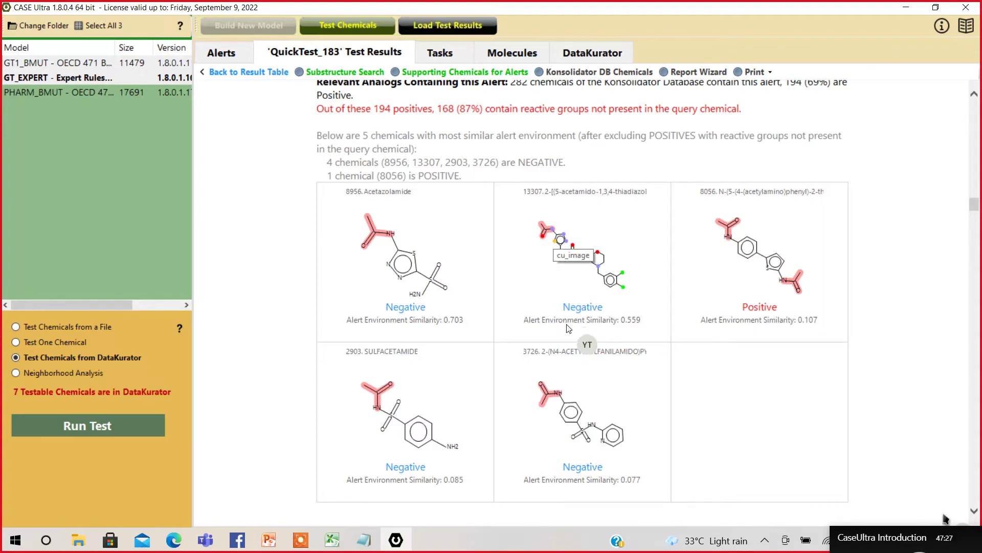
scroll(568, 328, down, 20)
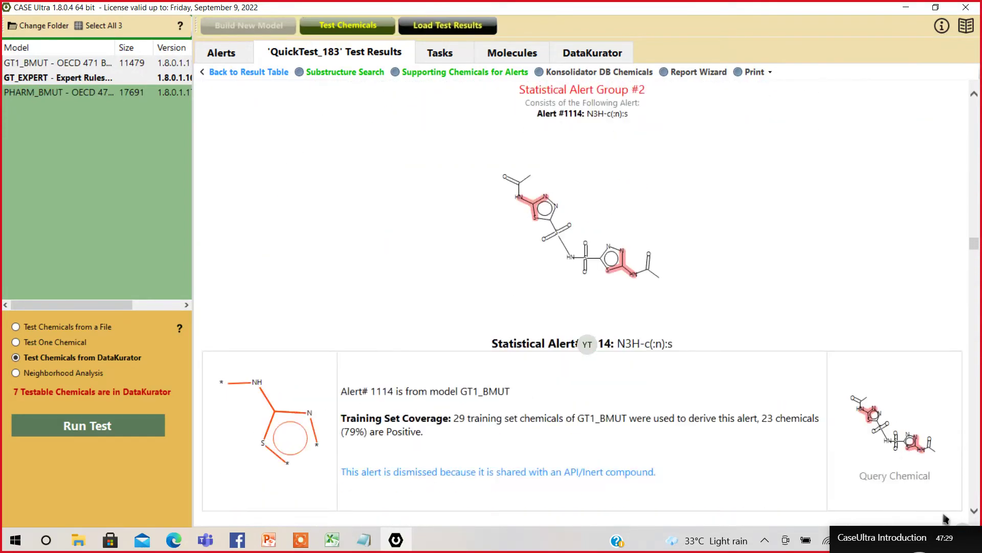
scroll(588, 344, down, 20)
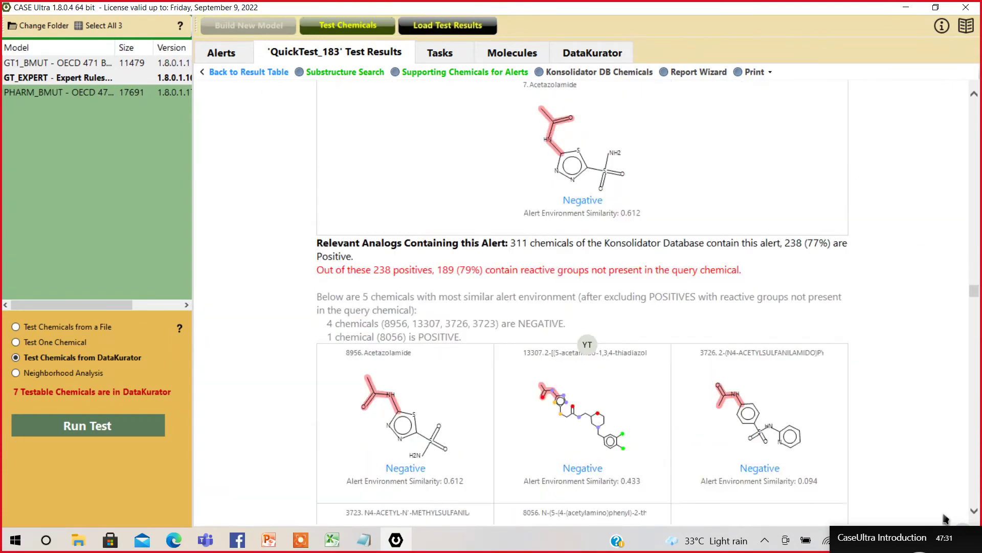
Examine the overview of experimental data for the analogs and highlight Acetazolamide's test details in the Details of the Experiments table.
scroll(588, 344, down, 10)
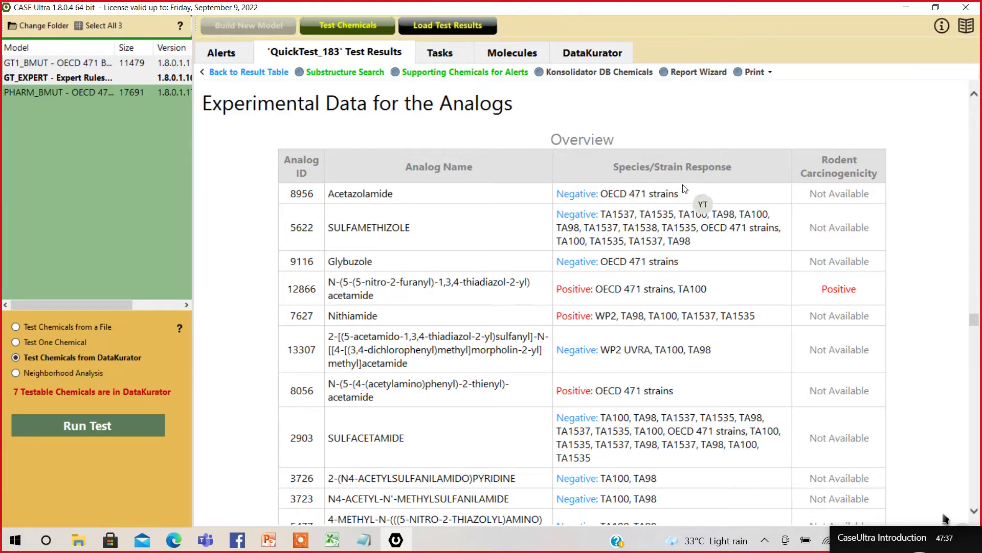
scroll(701, 186, down, 8)
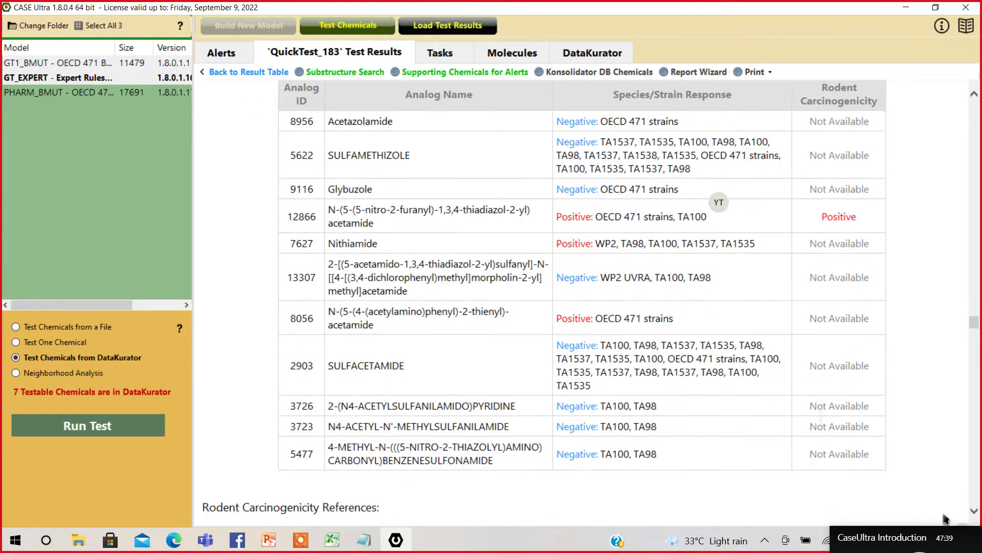
scroll(700, 186, down, 2)
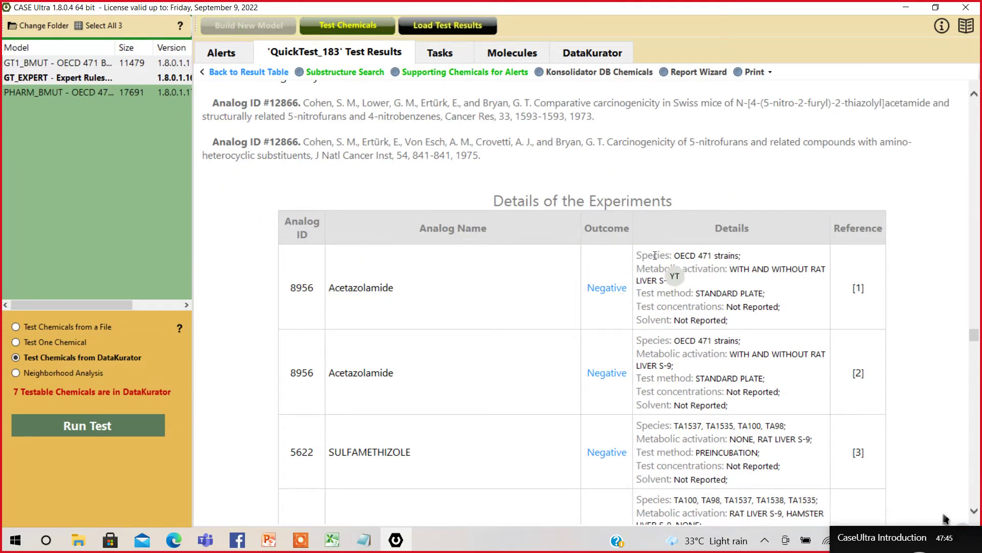
drag(639, 255, 750, 334)
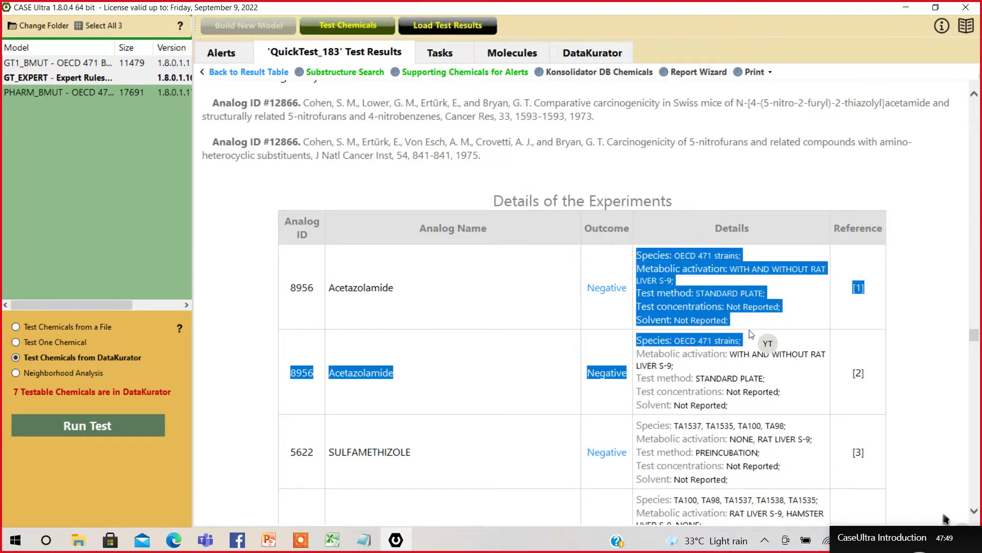
Review the remaining analogs in the Details of the Experiments table and the report's Literature References.
click(545, 318)
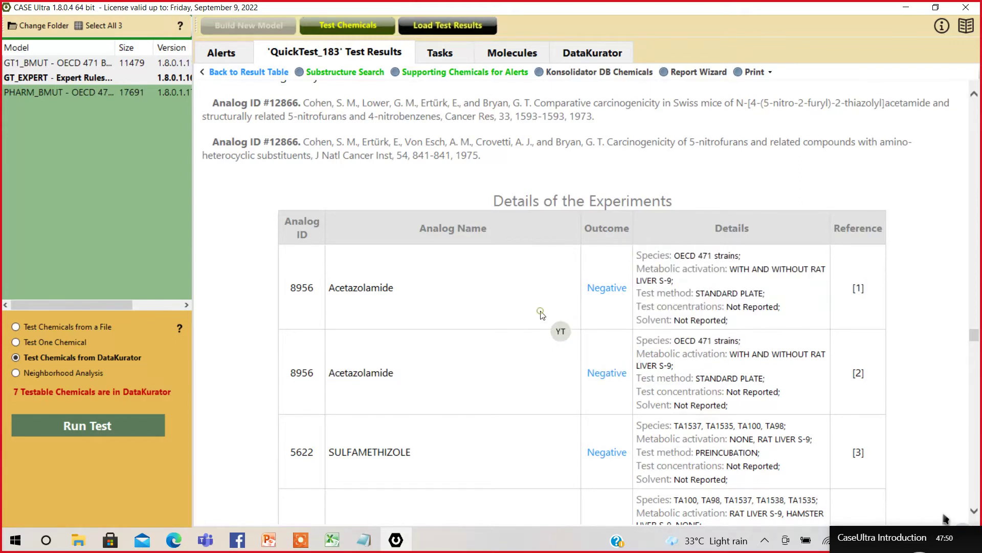
double_click(856, 288)
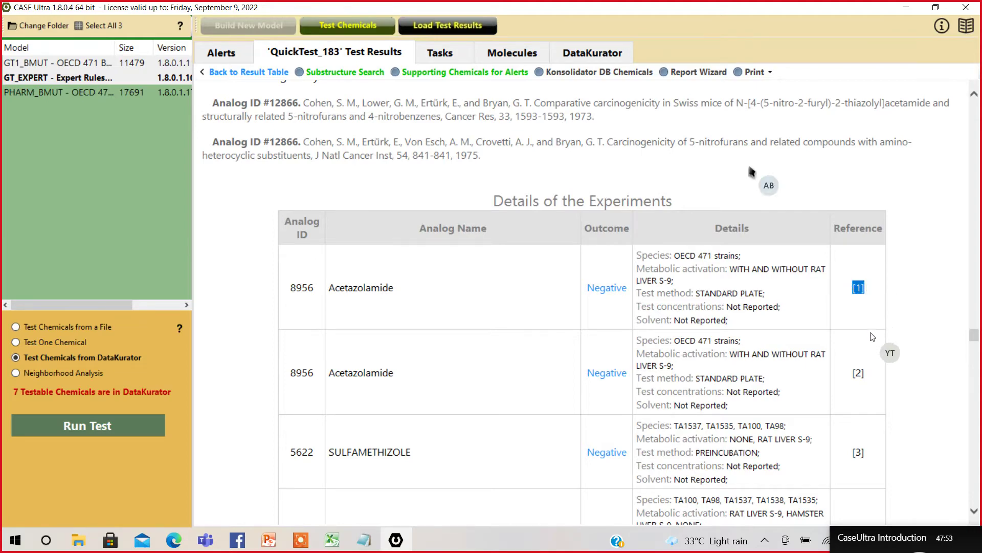
scroll(331, 516, down, 10)
scroll(273, 551, down, 15)
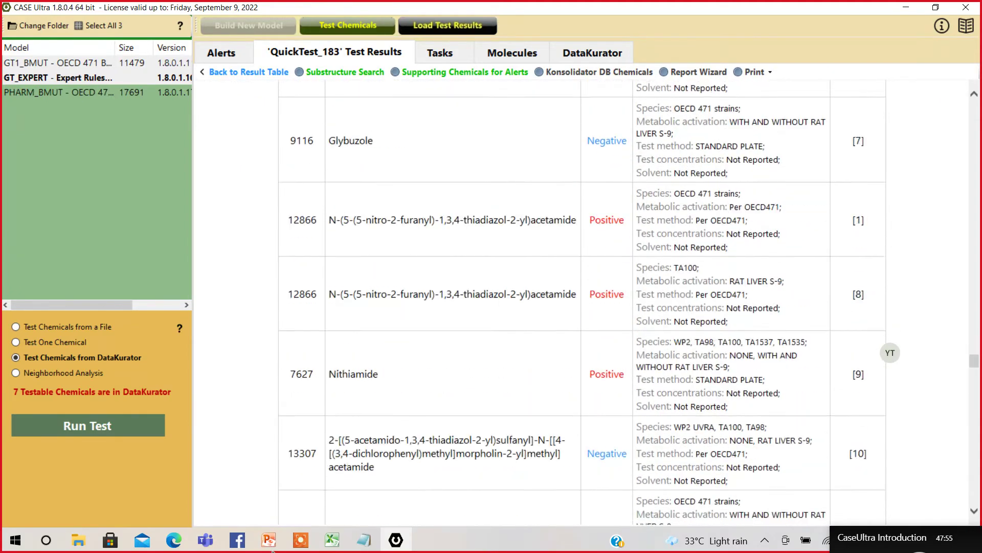
scroll(273, 550, down, 5)
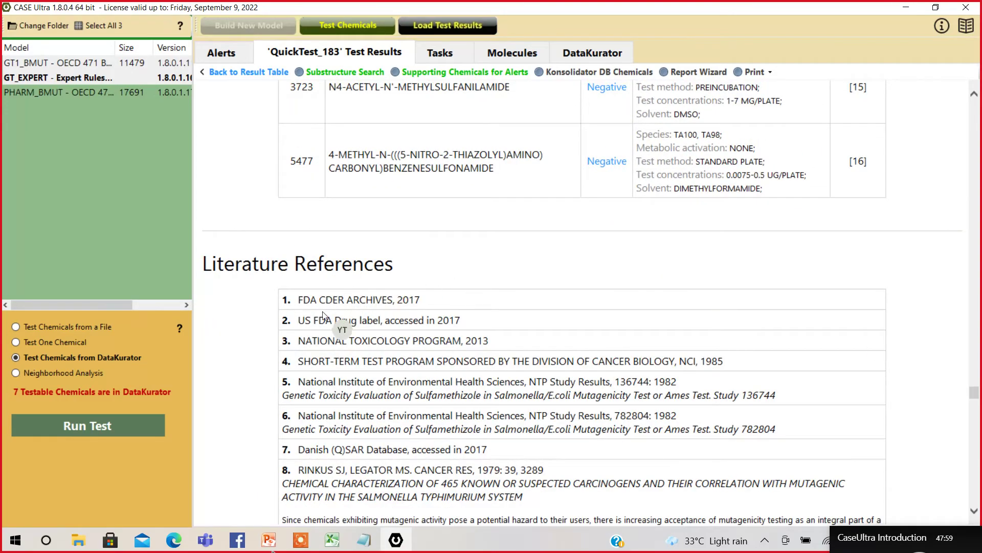
scroll(414, 376, down, 15)
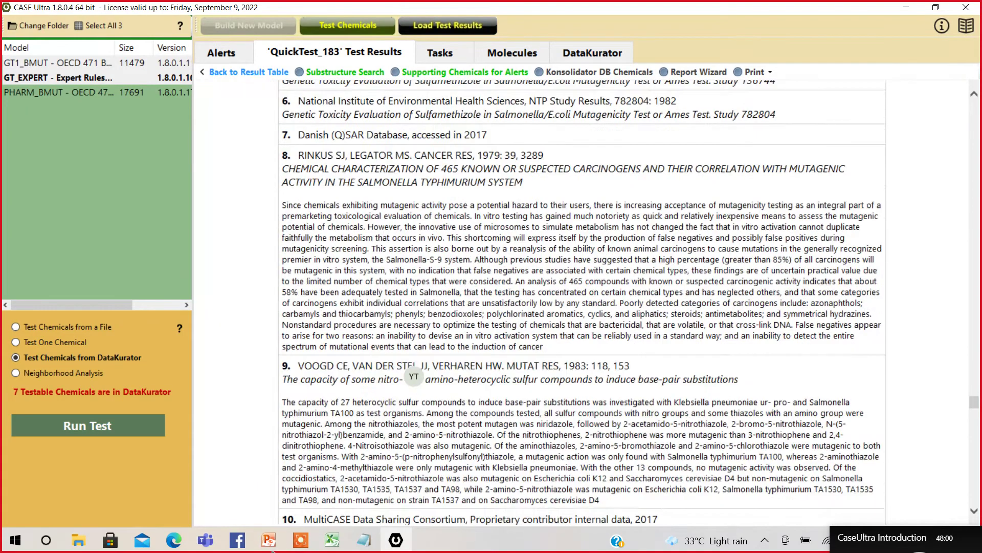
scroll(414, 376, down, 12)
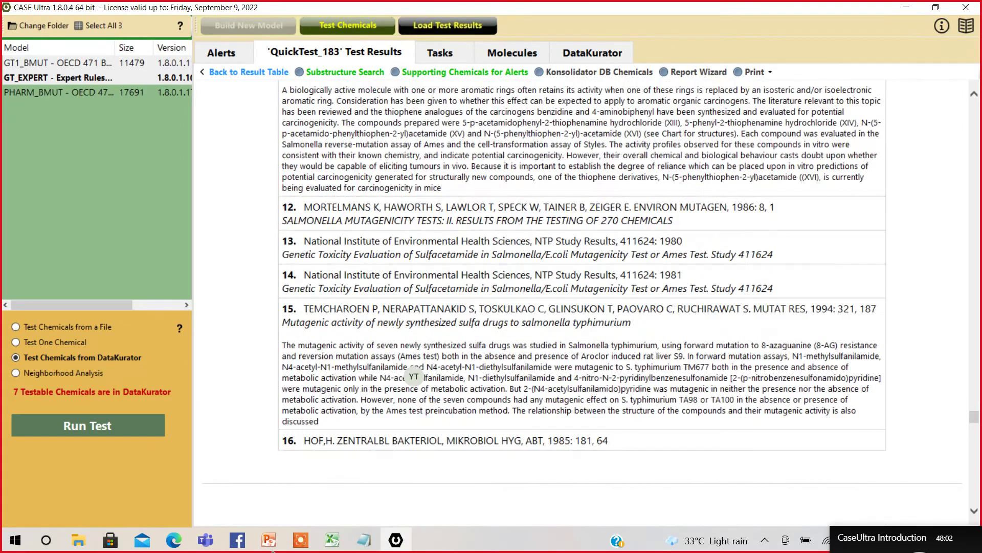
scroll(414, 376, down, 2)
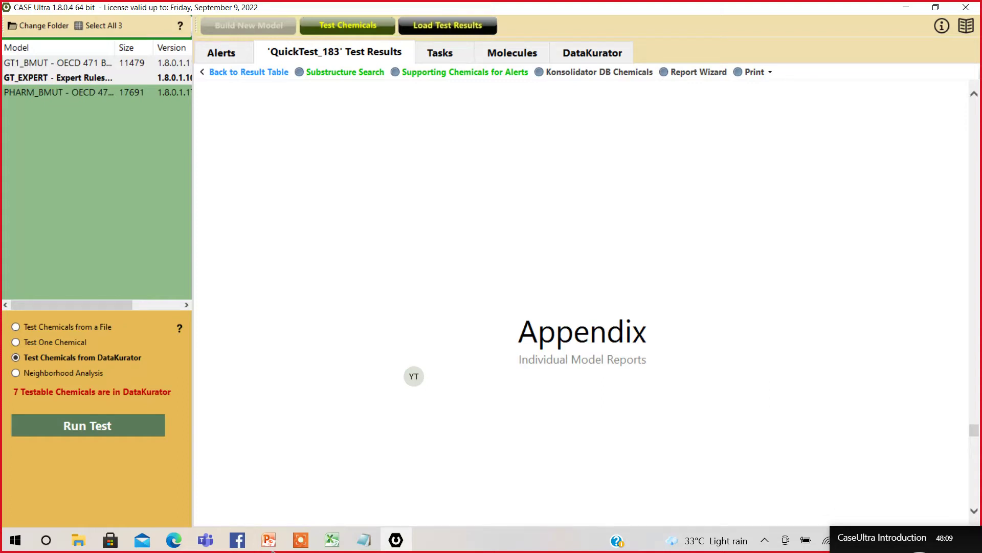
Examine the appendix's individual model reports for GT1_BMUT and GT_EXPERT, including their alerts, calculated probabilities and conclusions.
scroll(414, 377, down, 10)
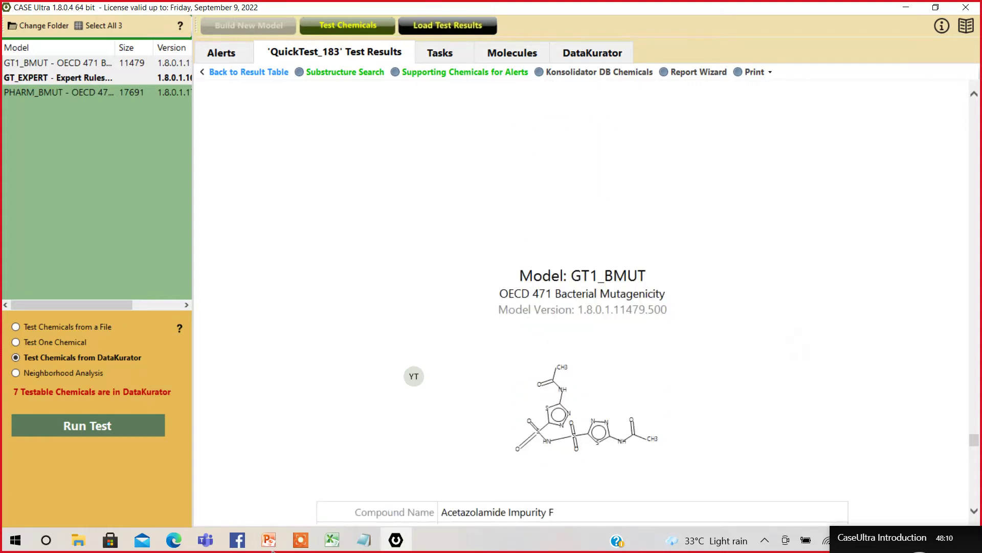
scroll(413, 376, down, 12)
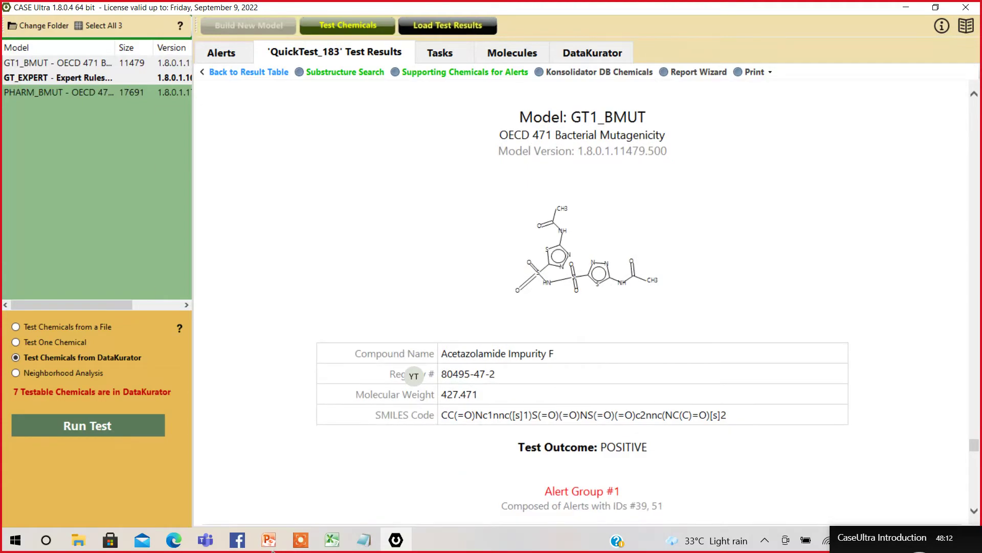
scroll(414, 376, down, 12)
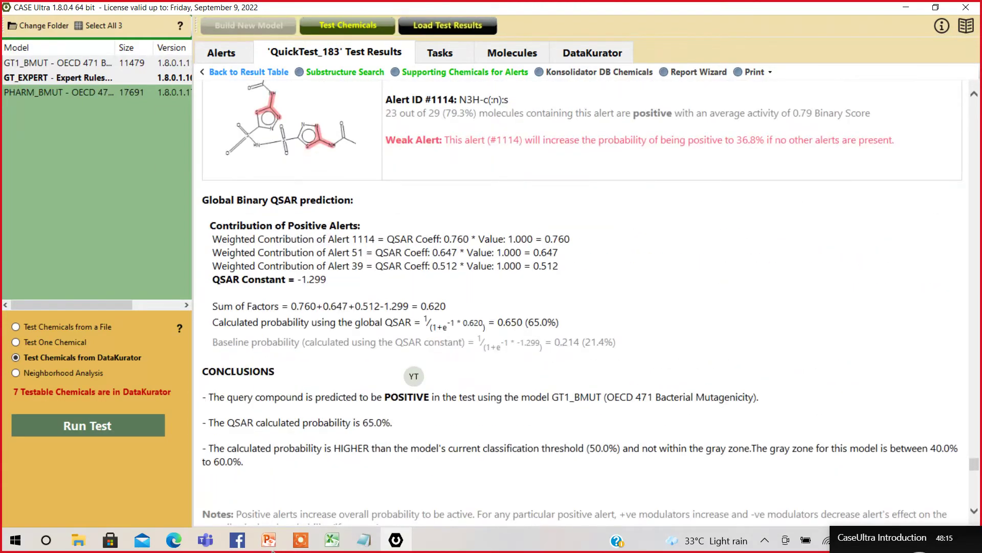
scroll(414, 376, down, 10)
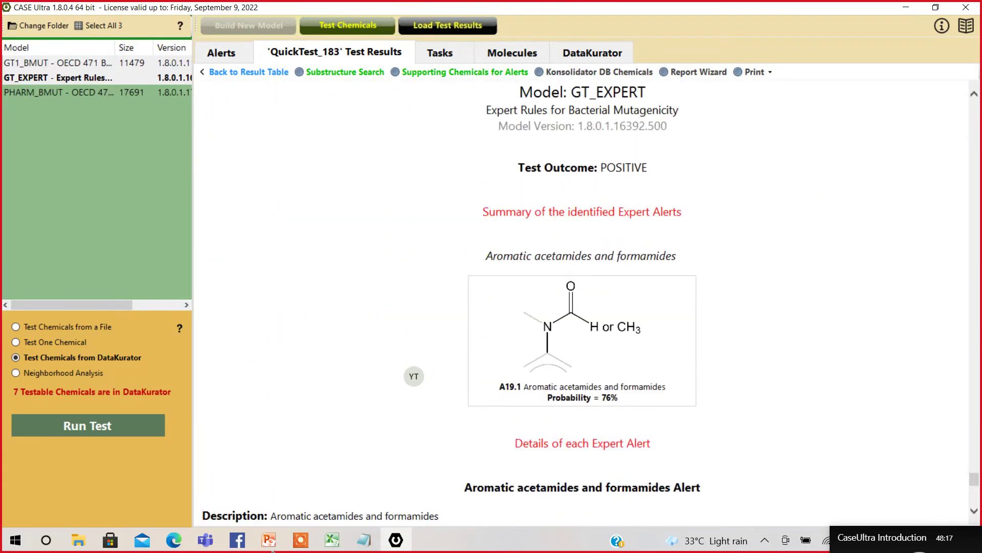
scroll(414, 376, down, 6)
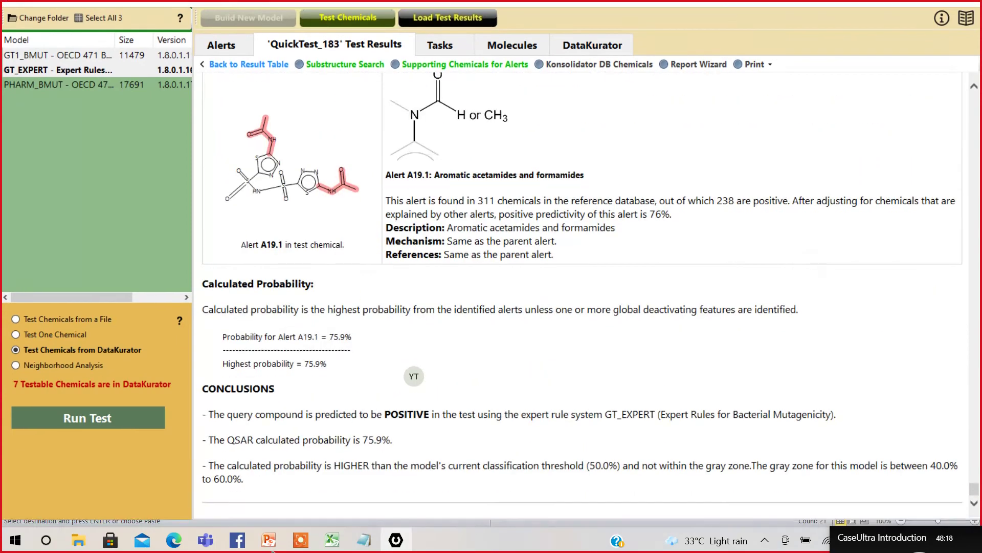
scroll(414, 376, up, 15)
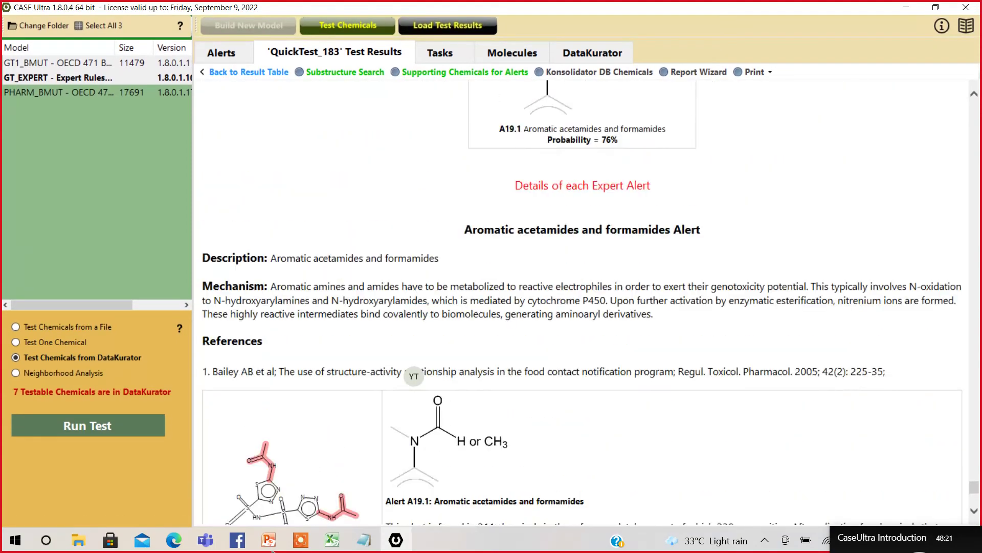
Return to the result table and generate an Excel report of the Konsolidator Outcome in C:\Users\hp\Desktop\SMS PHARMA\.
click(240, 72)
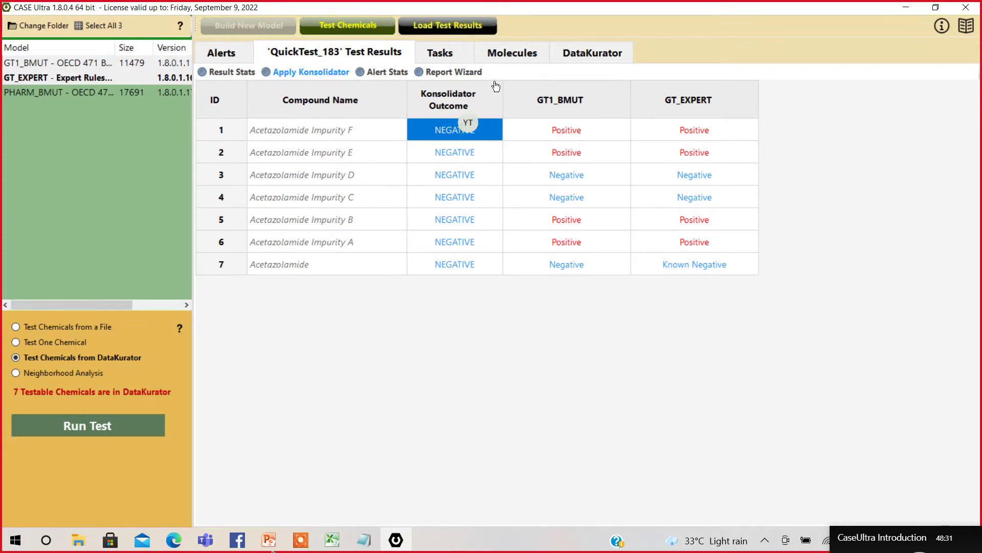
click(446, 74)
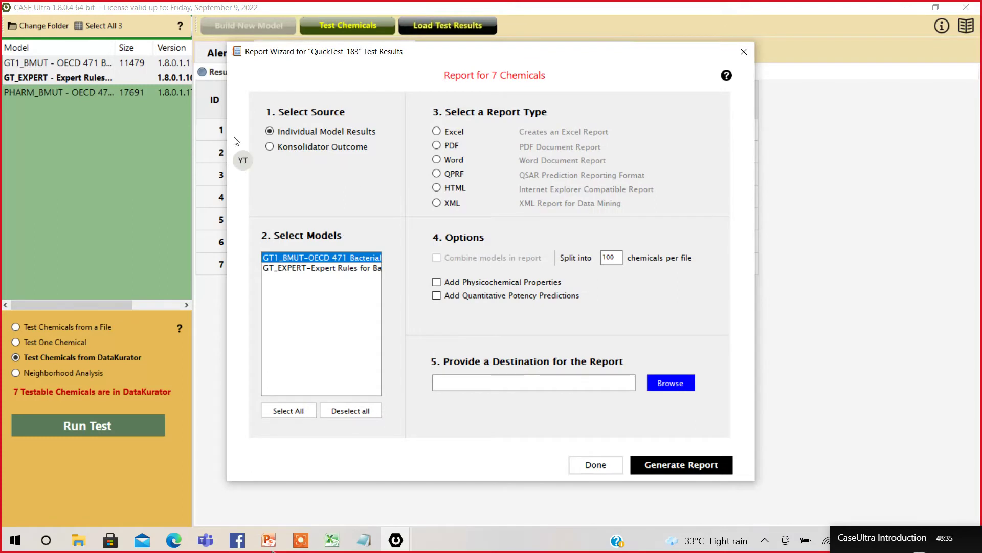
click(270, 147)
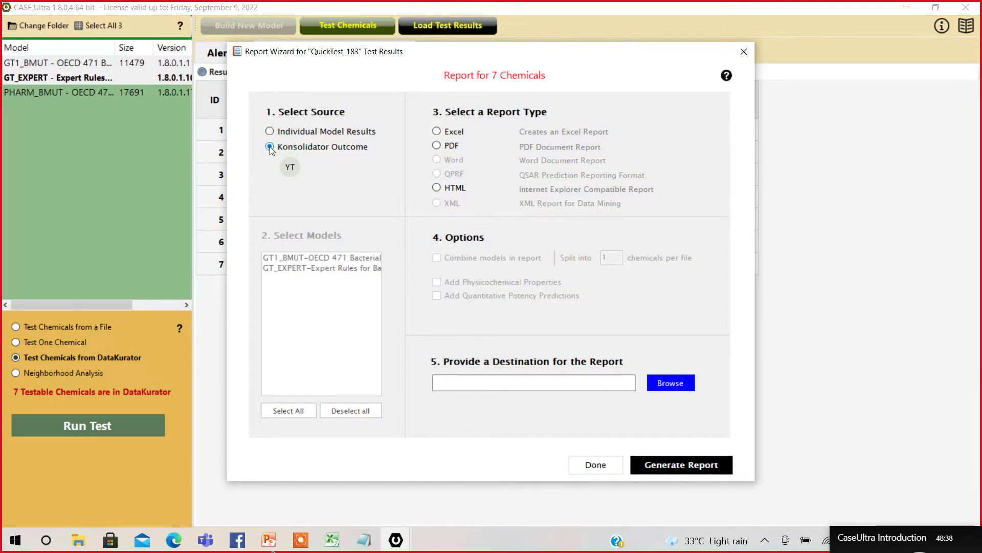
click(437, 145)
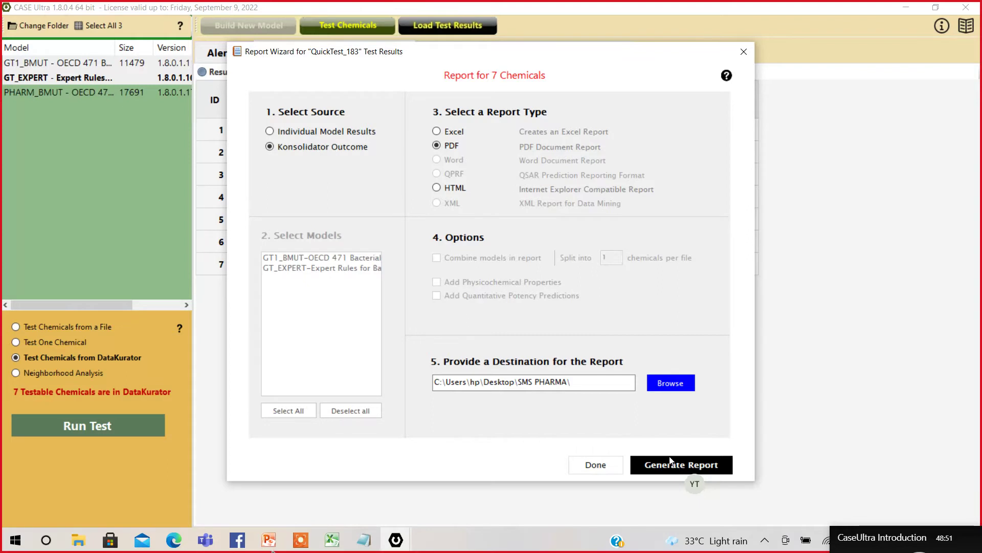
click(437, 132)
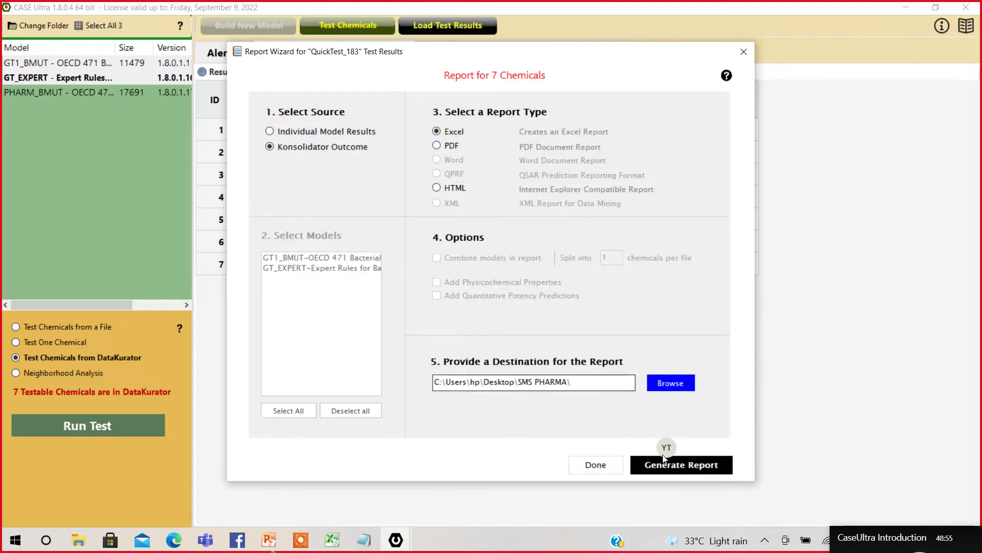
click(672, 465)
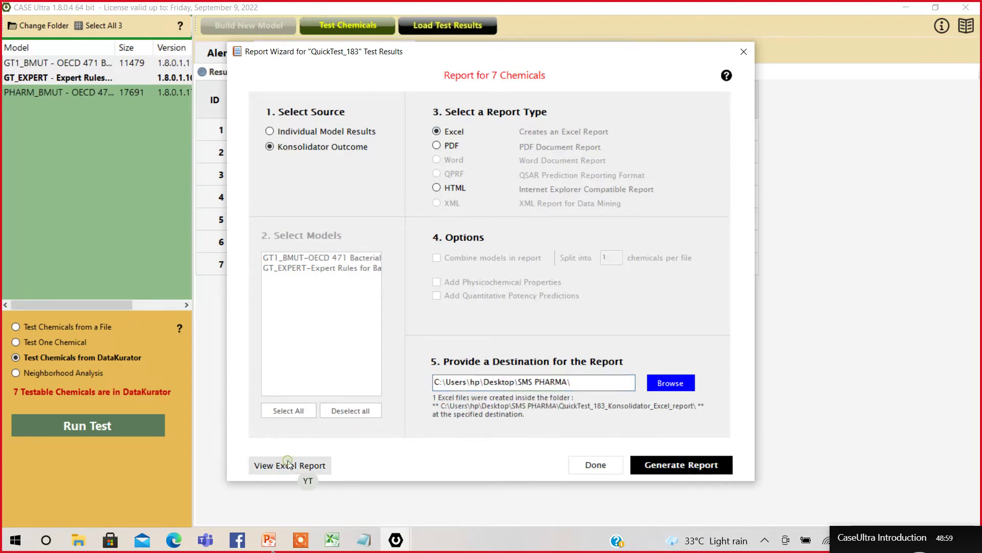
View the generated Excel summary report, then close it, minimize the CU_TRAINING DATA workbook and dismiss the Report Wizard.
click(288, 464)
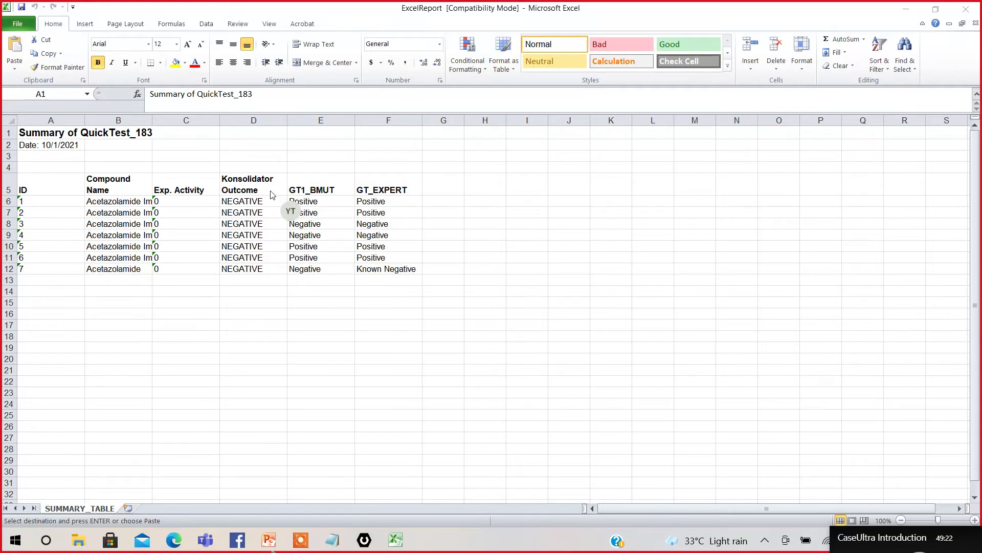
click(958, 12)
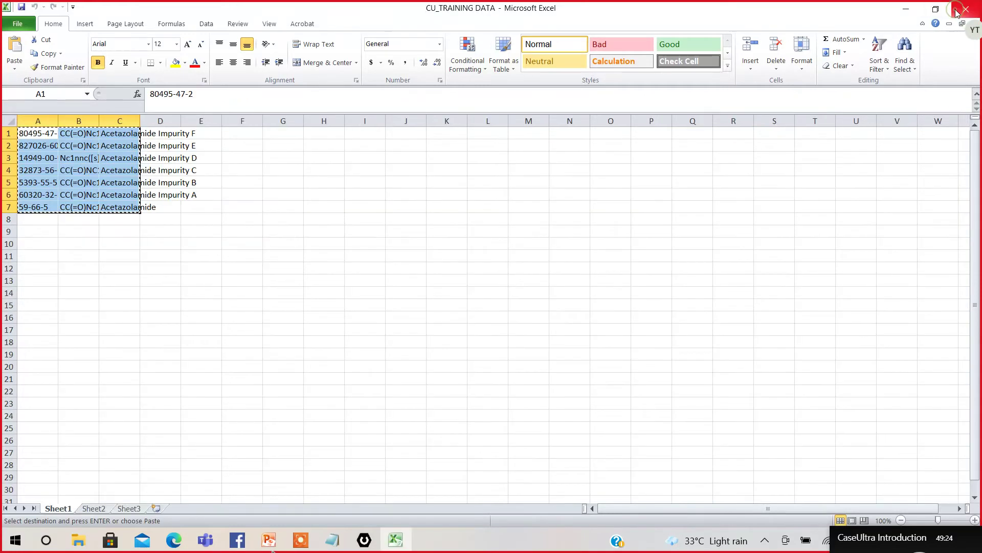
click(906, 9)
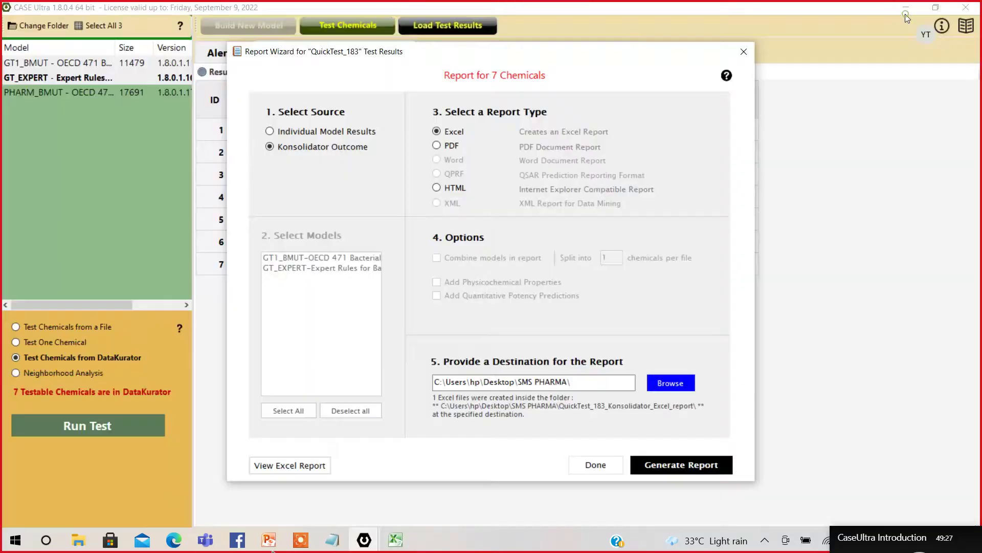
click(744, 52)
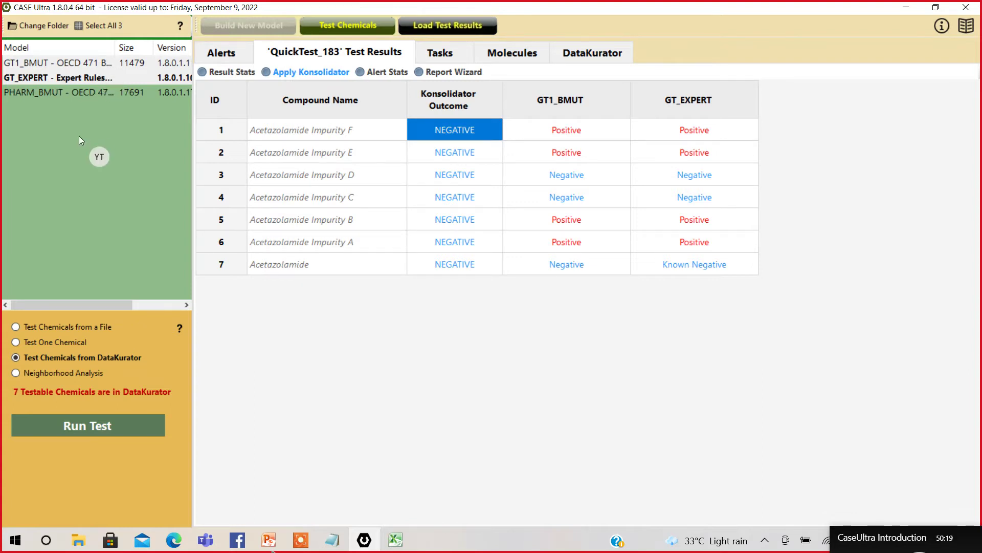
Display the training set chemicals of the GT1_BMUT model and look through the list to its last entry.
click(91, 108)
mouse_move(84, 63)
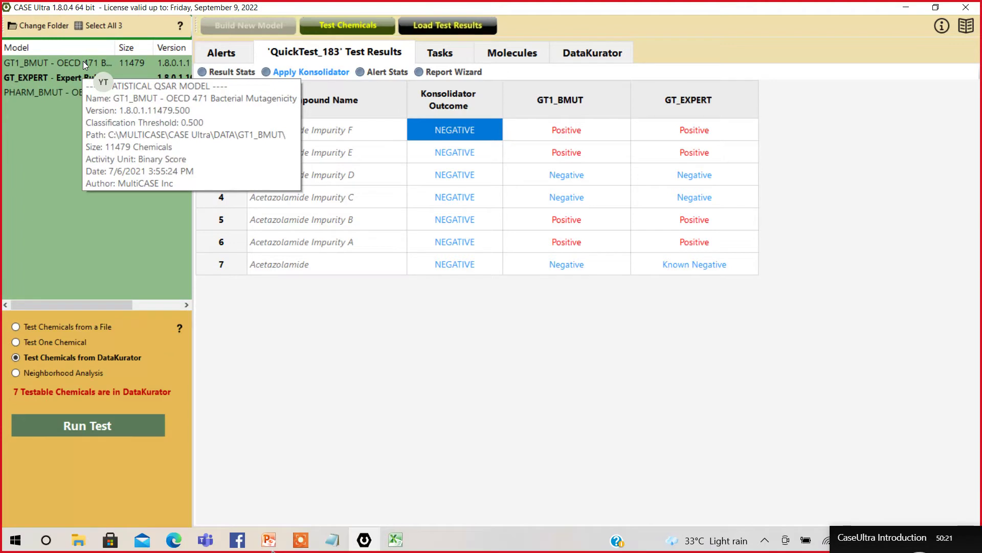
click(83, 60)
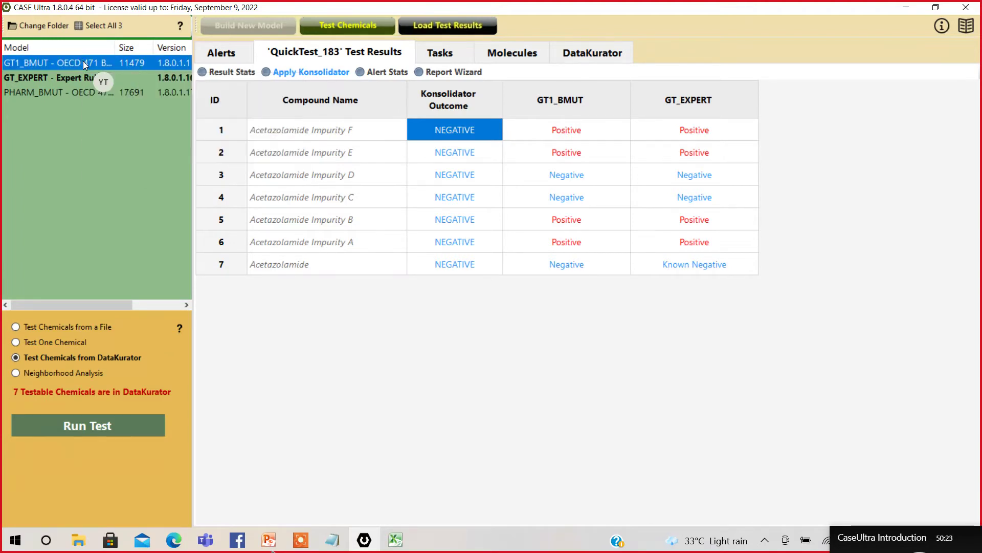
right_click(83, 60)
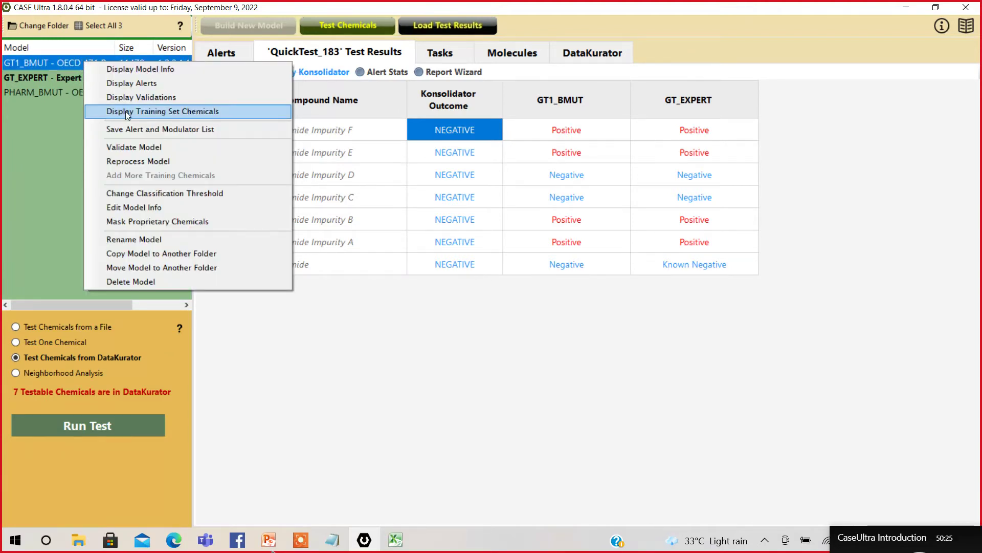
click(167, 111)
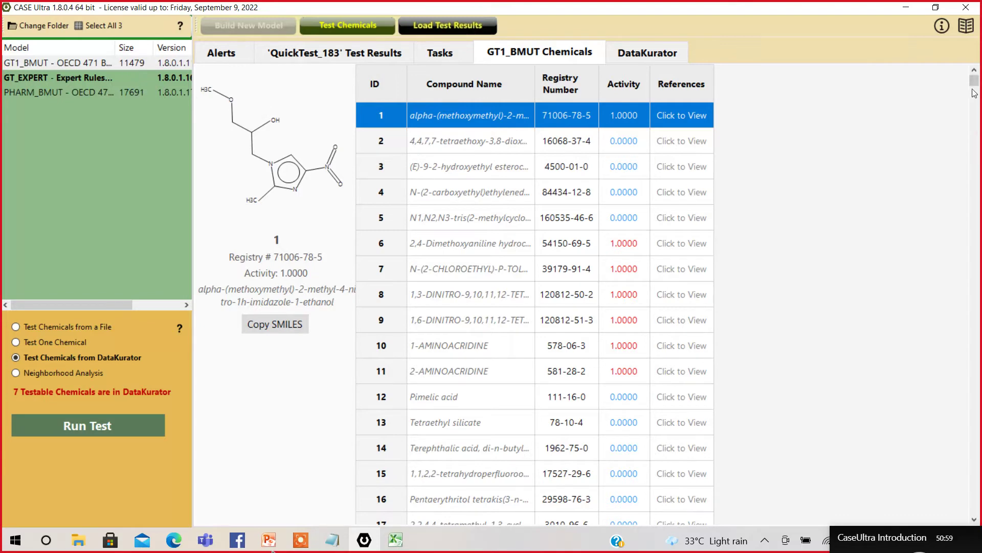
drag(974, 84, 974, 508)
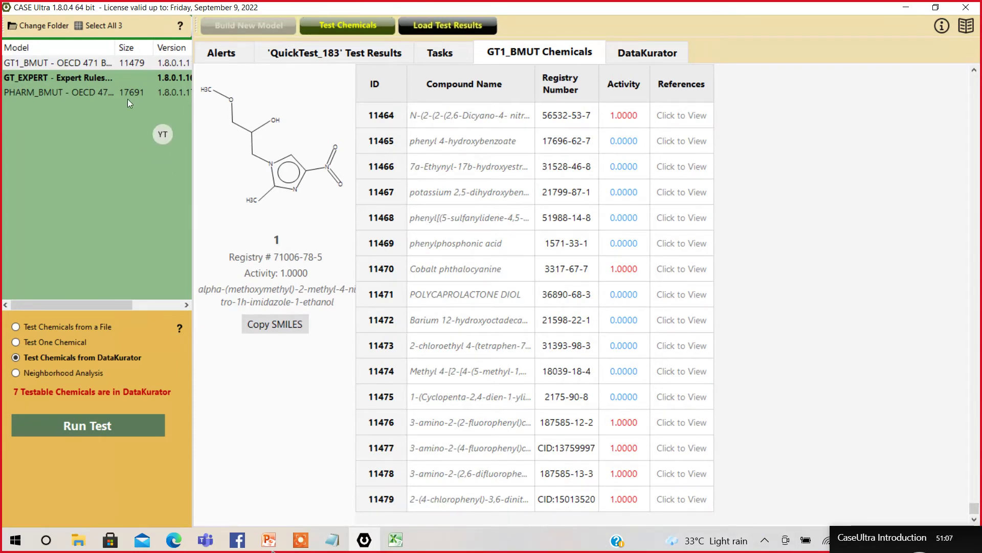
Check the GT_EXPERT and PHARM_BMUT model entries, display GT_EXPERT's training set chemicals and show the second compound's structure.
click(64, 77)
mouse_move(66, 78)
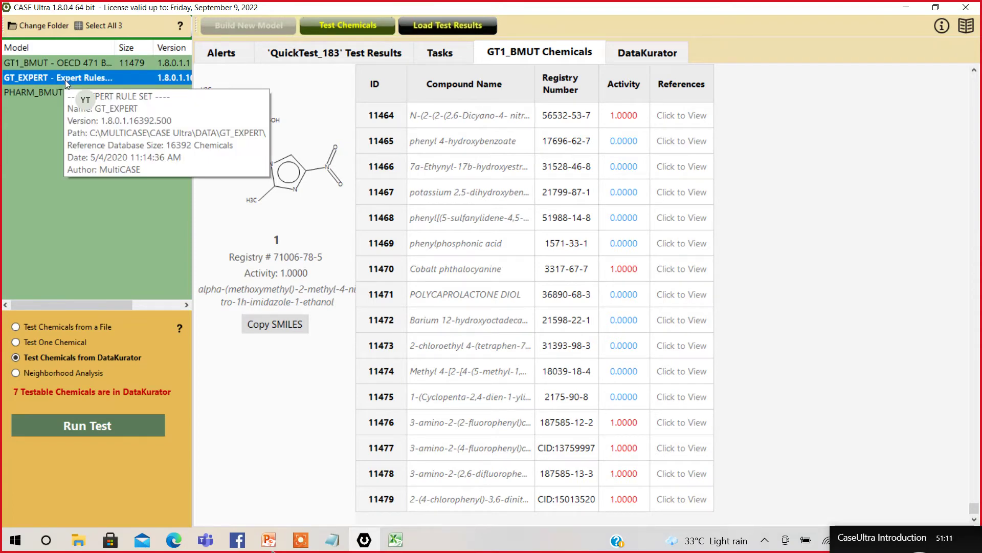
click(41, 94)
mouse_move(42, 95)
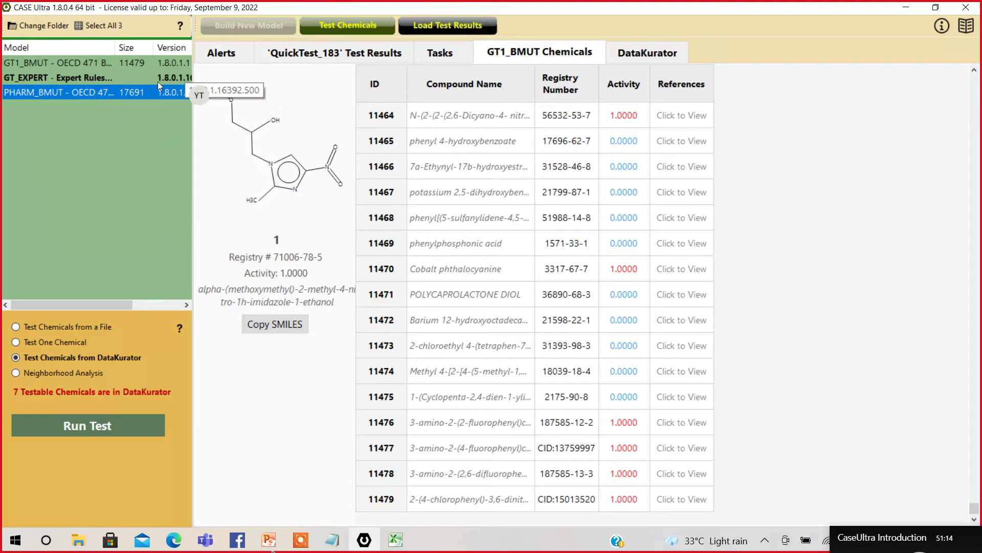
click(85, 77)
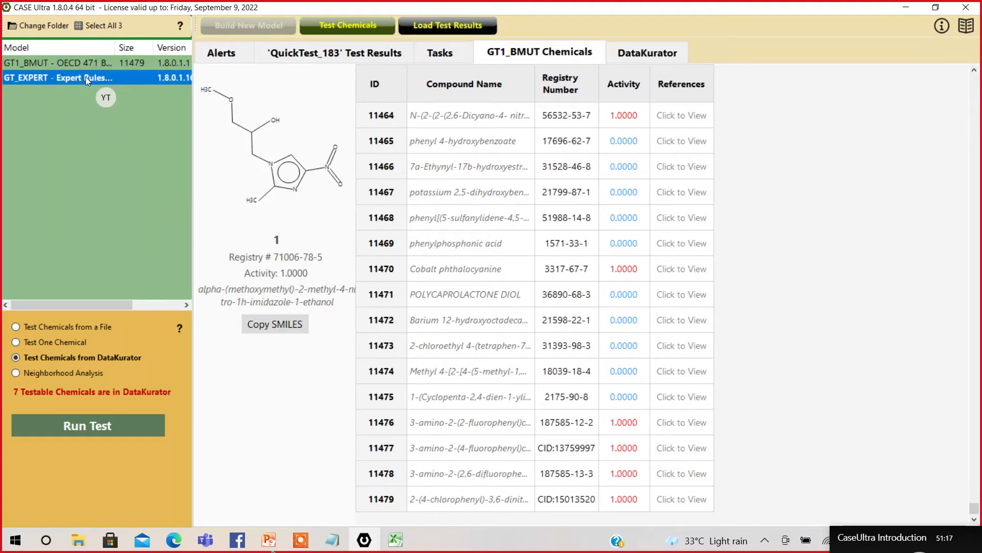
right_click(85, 76)
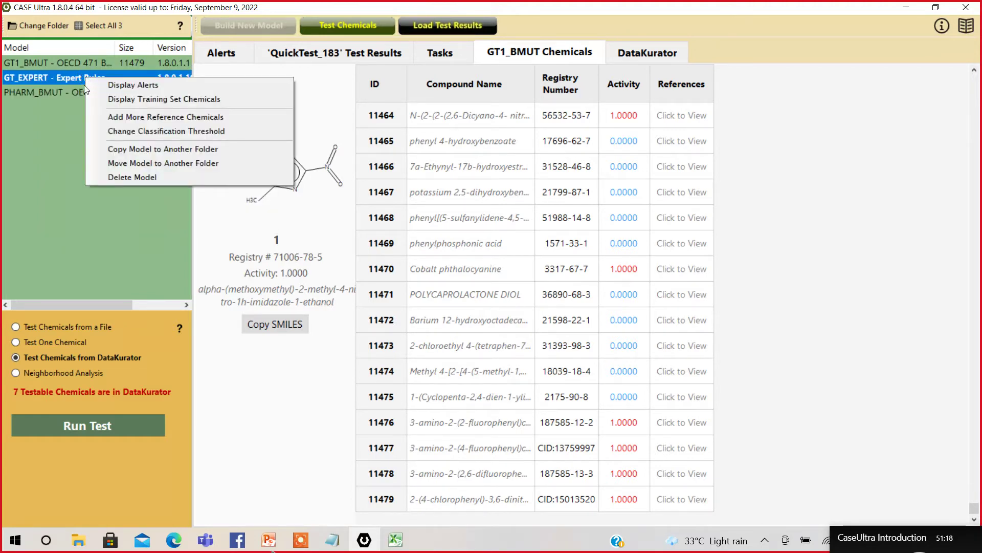
click(145, 101)
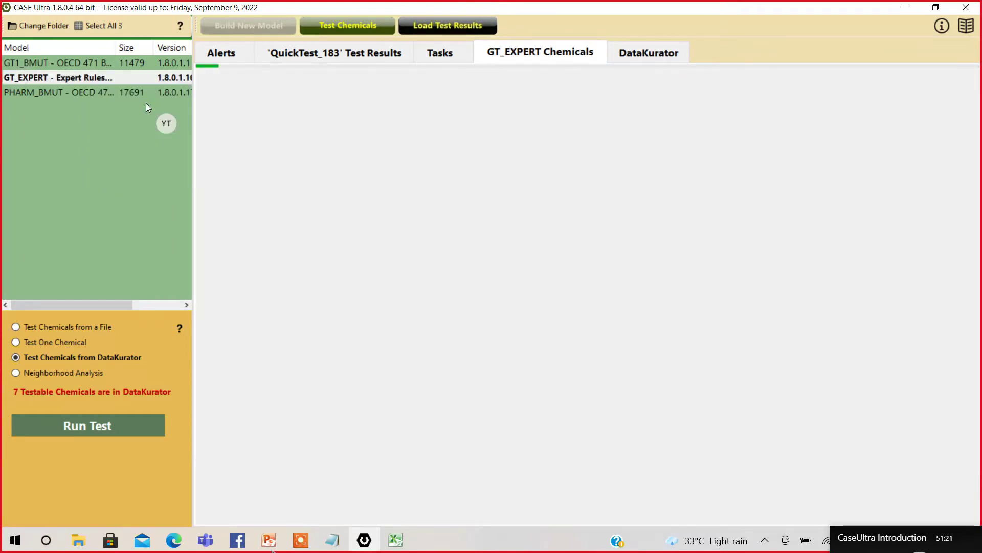
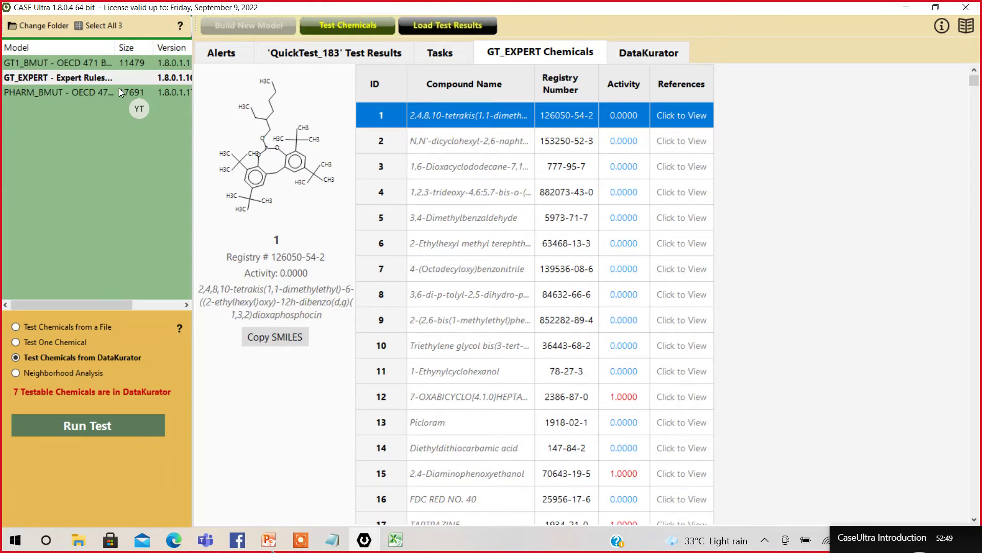
click(493, 143)
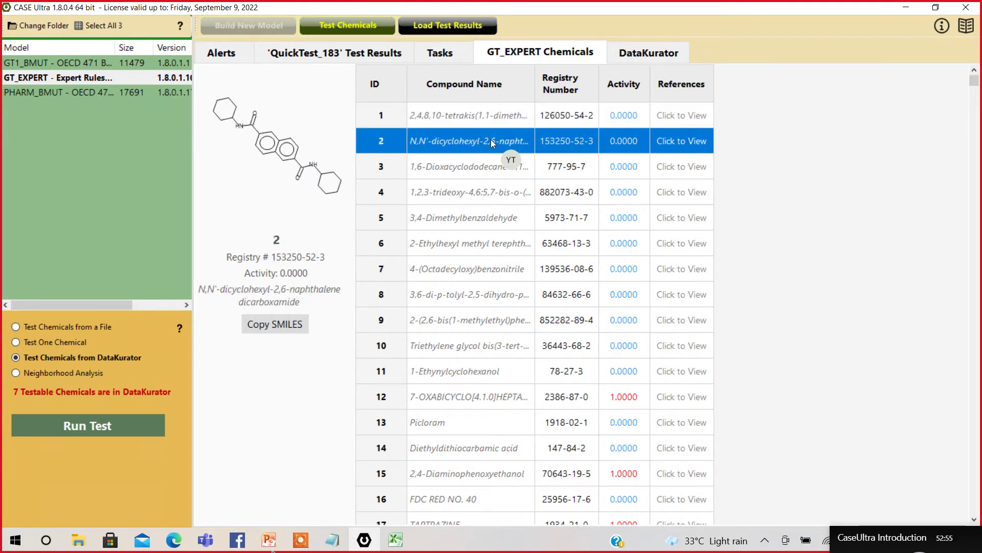
Show the structure of the third GT_EXPERT training compound, and minimize CASE Ultra and the CASE_ULTRAA_DEMO DATA folder window.
click(485, 169)
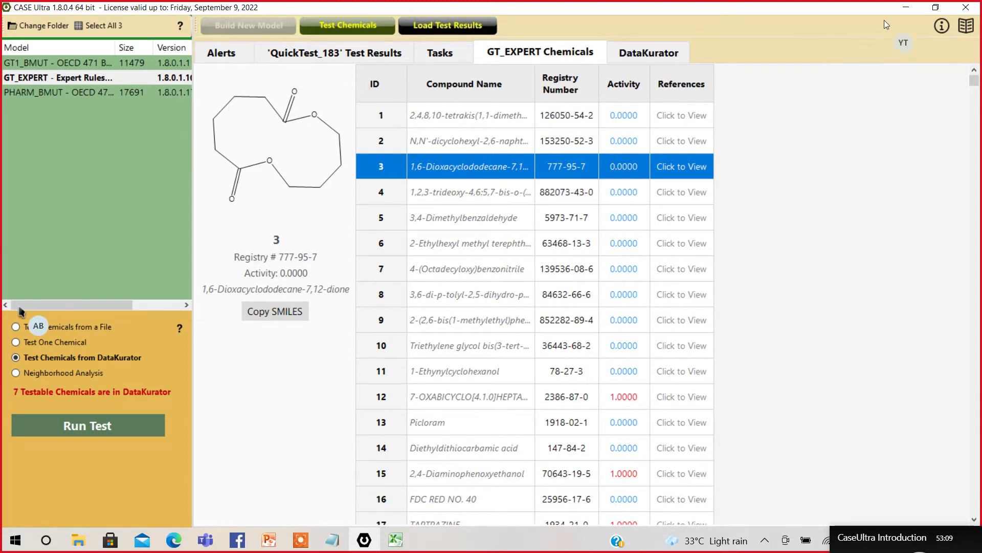
click(906, 7)
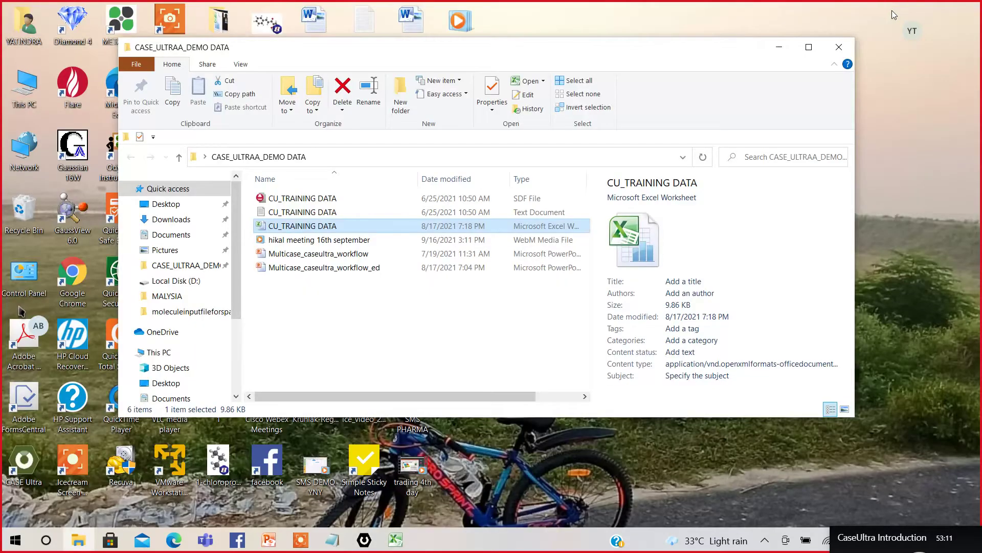
click(779, 48)
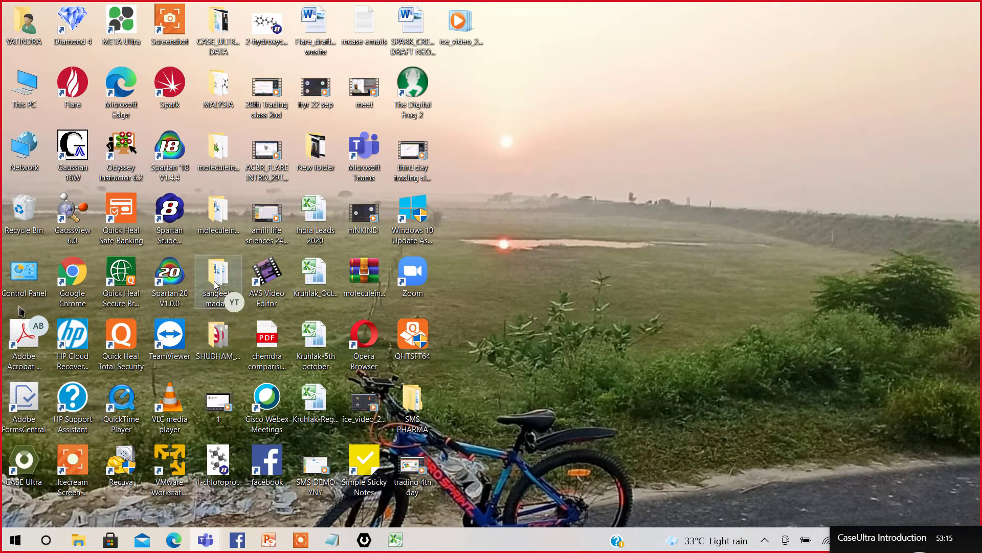
Open the 1_Acetazolamide Impurity F PDF report from the QuickTest_182_Konsolidator_PDF_report folder inside SMS PHARMA on the desktop.
double_click(404, 405)
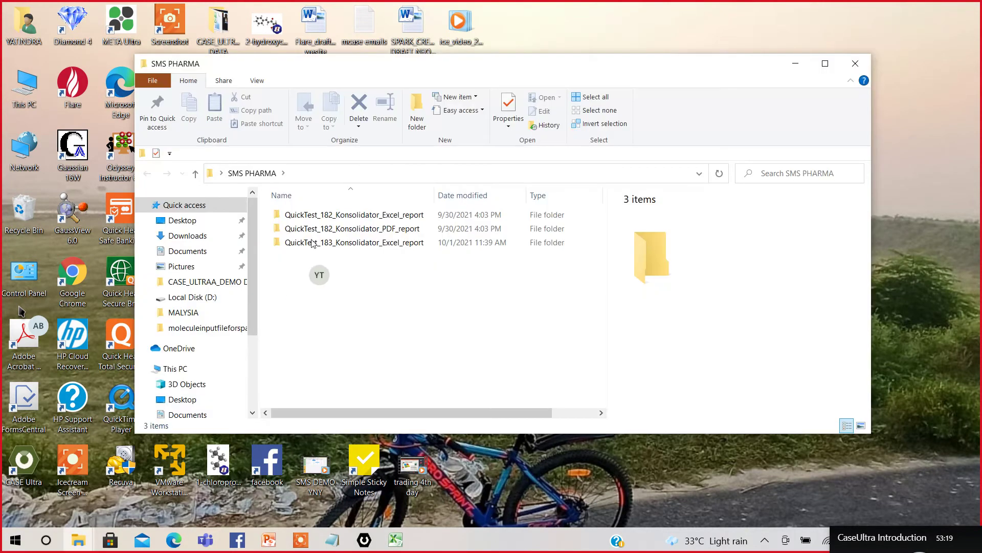
double_click(361, 229)
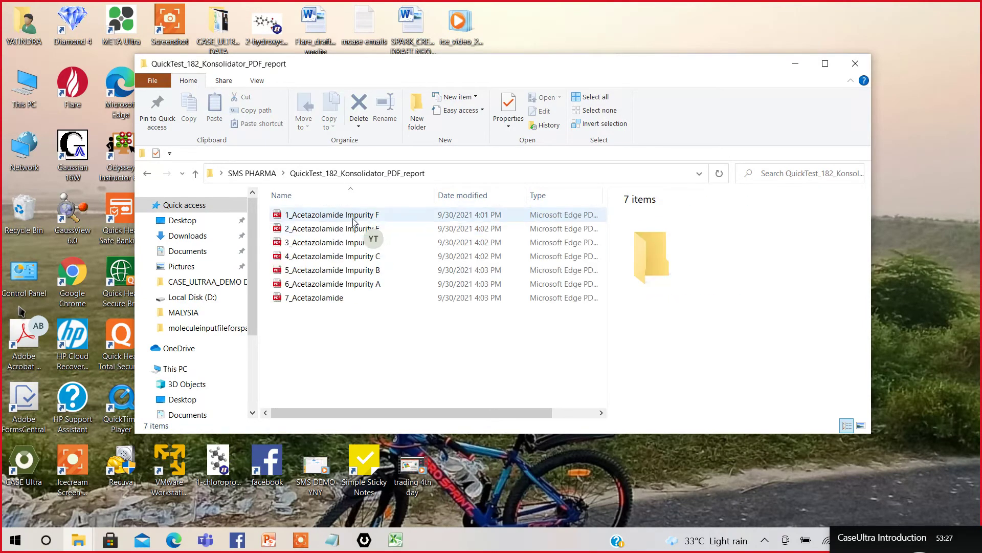
click(355, 218)
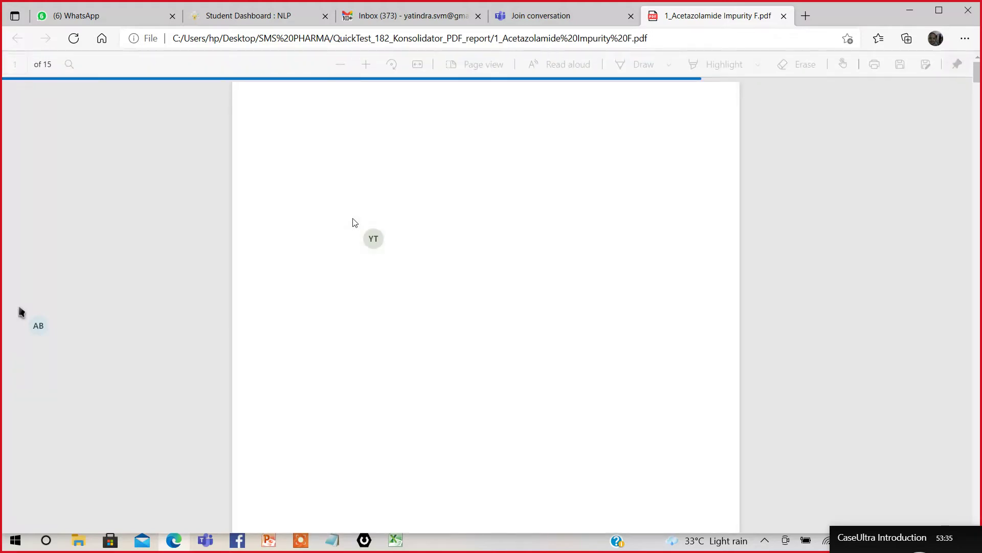
Enlarge the PDF report and look through it from the compound structure and prediction summary to the last page.
key(ctrl+plus)
key(ctrl+plus)
key(ctrl+plus)
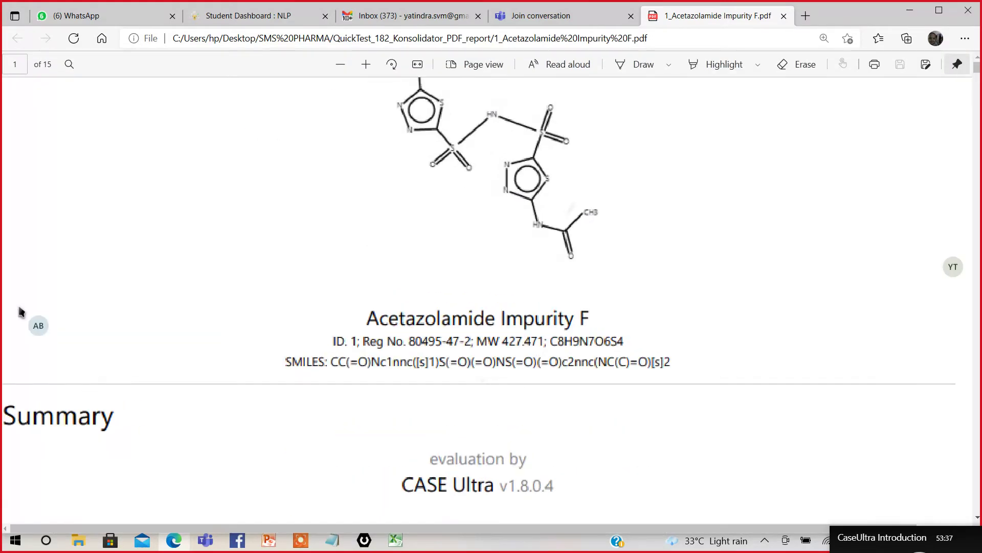
key(ctrl+minus)
key(ctrl+minus)
key(ctrl+minus)
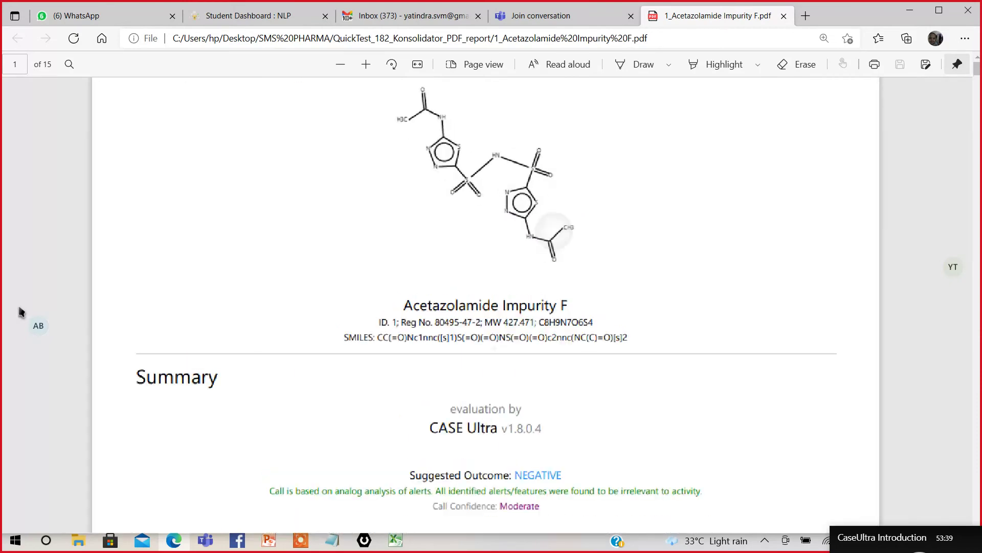
scroll(20, 311, down, 15)
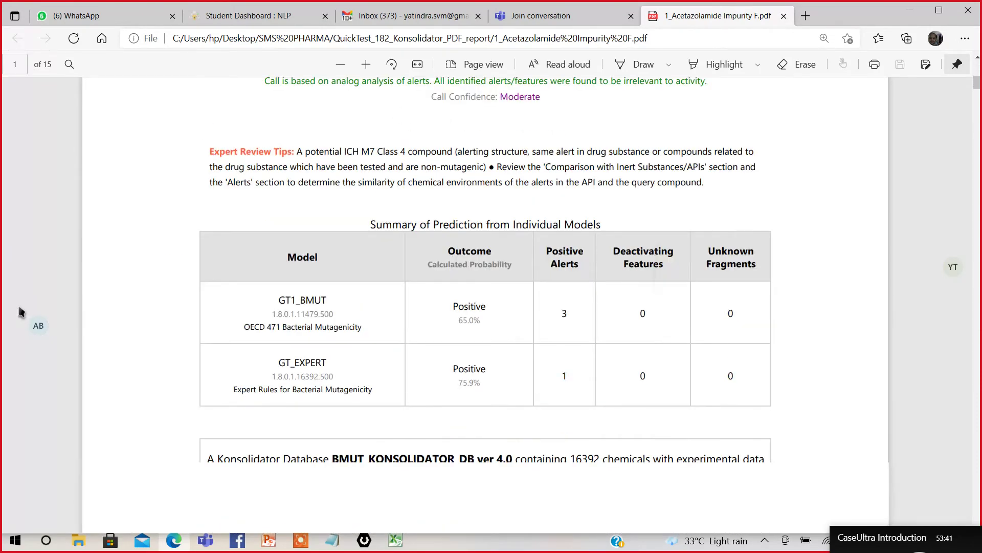
scroll(20, 311, down, 20)
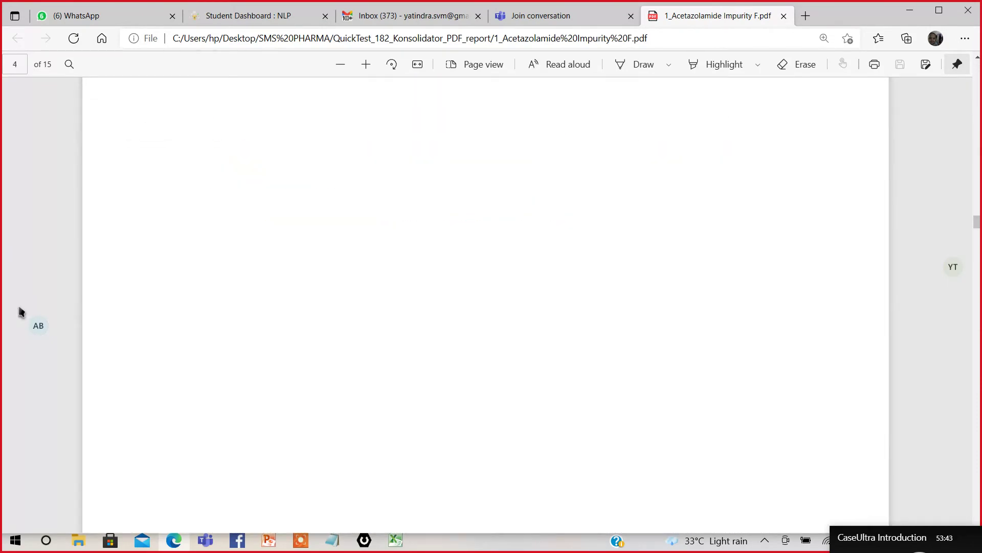
scroll(20, 311, down, 20)
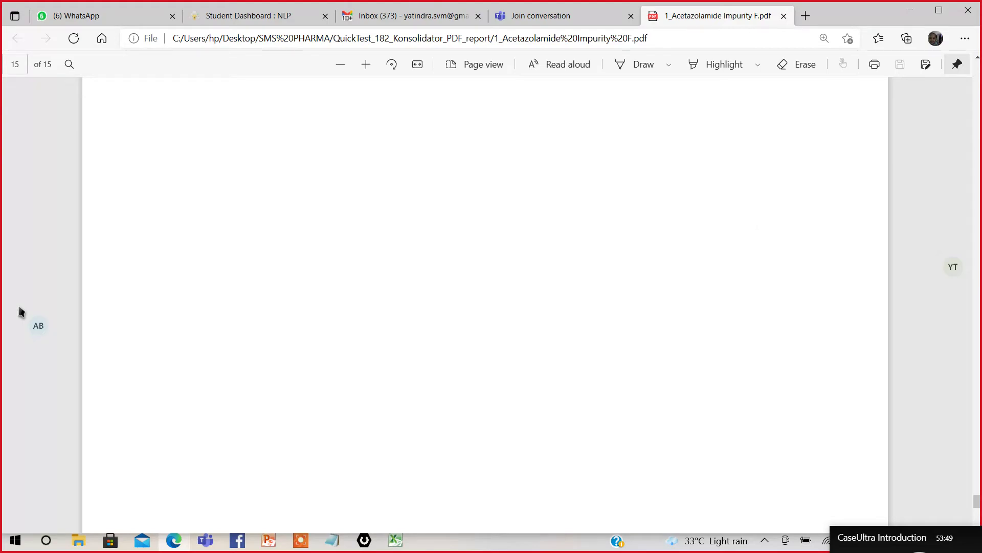
Examine the GT_EXPERT conclusions and alerts and the GT1_BMUT model report on the last pages of the PDF.
scroll(20, 312, up, 5)
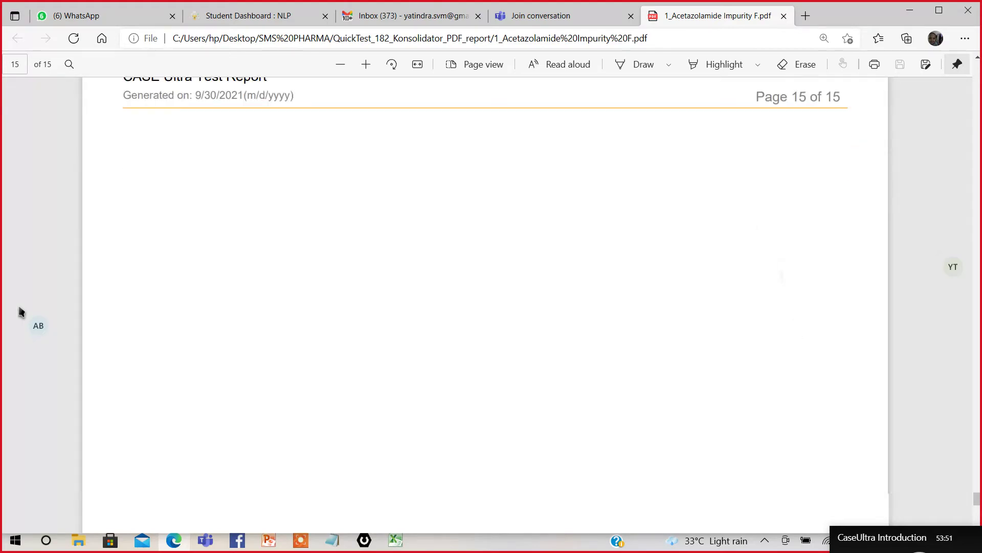
scroll(21, 311, up, 7)
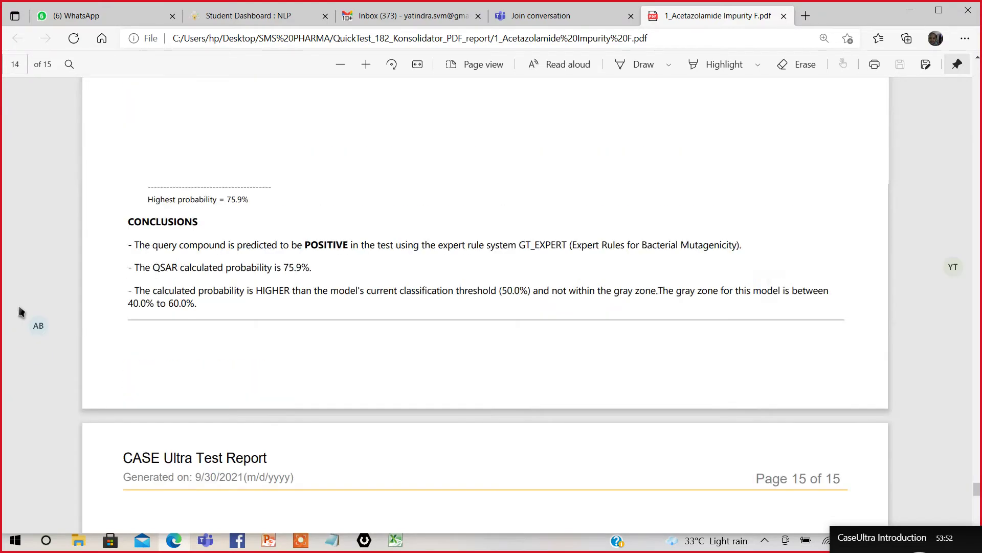
scroll(20, 311, down, 7)
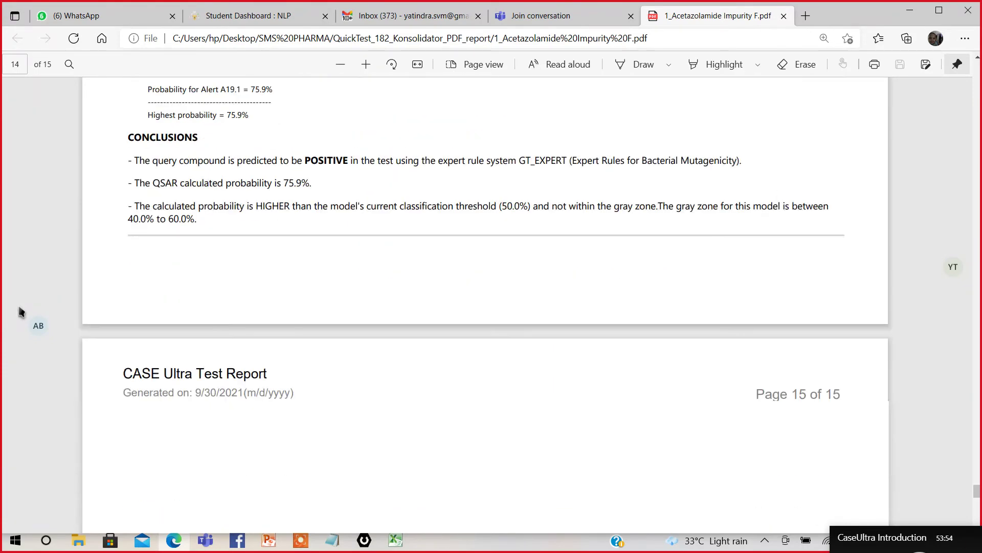
scroll(21, 311, down, 1)
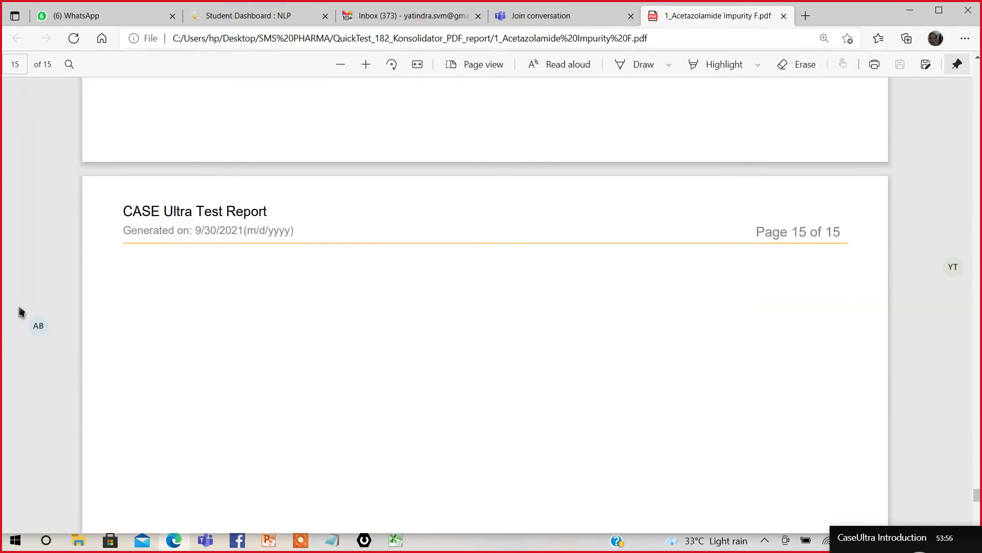
scroll(20, 311, down, 3)
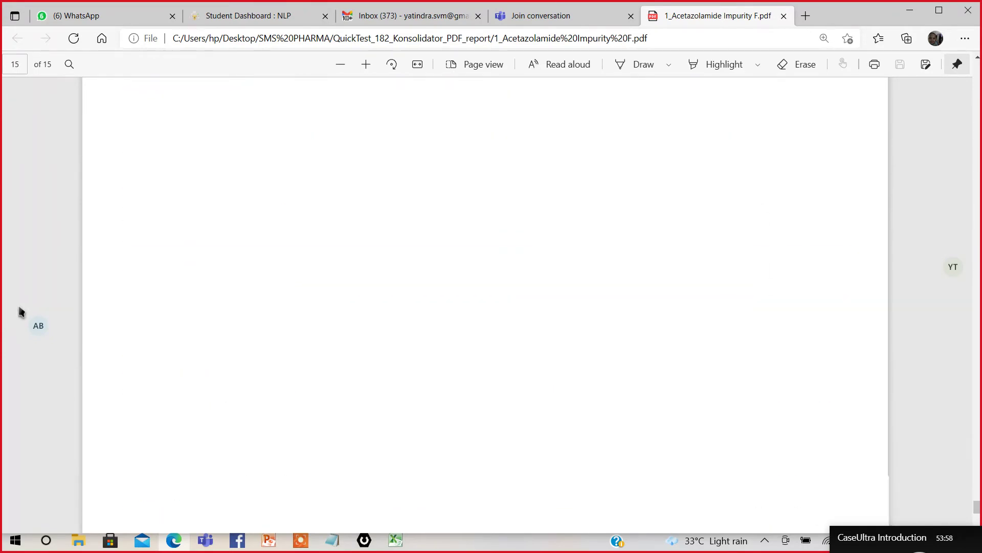
scroll(21, 312, up, 6)
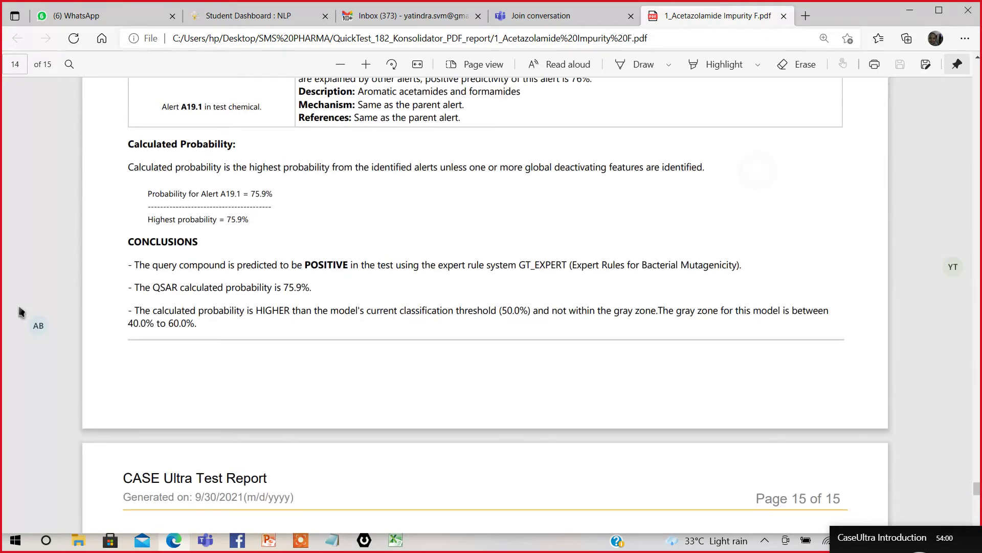
scroll(20, 311, up, 8)
scroll(20, 311, up, 10)
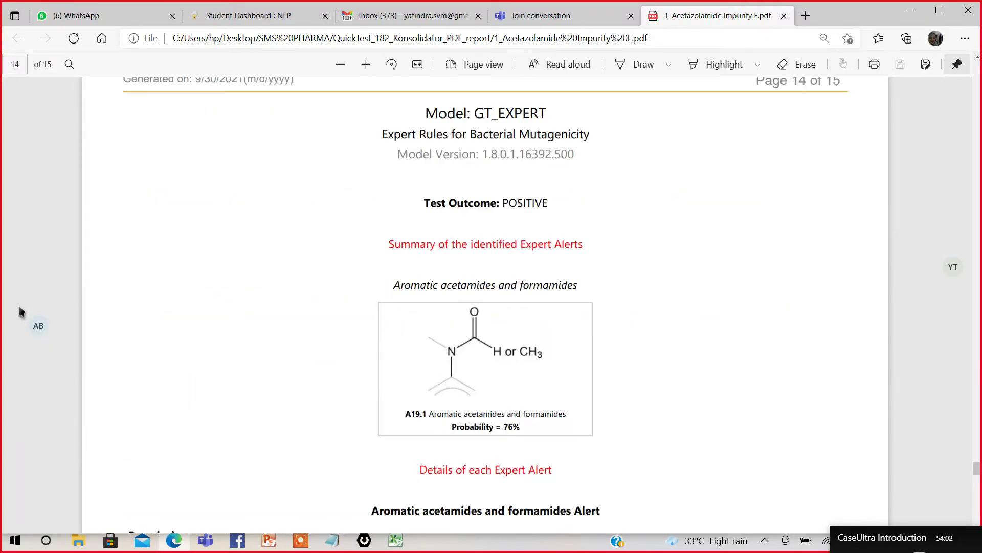
scroll(21, 311, up, 4)
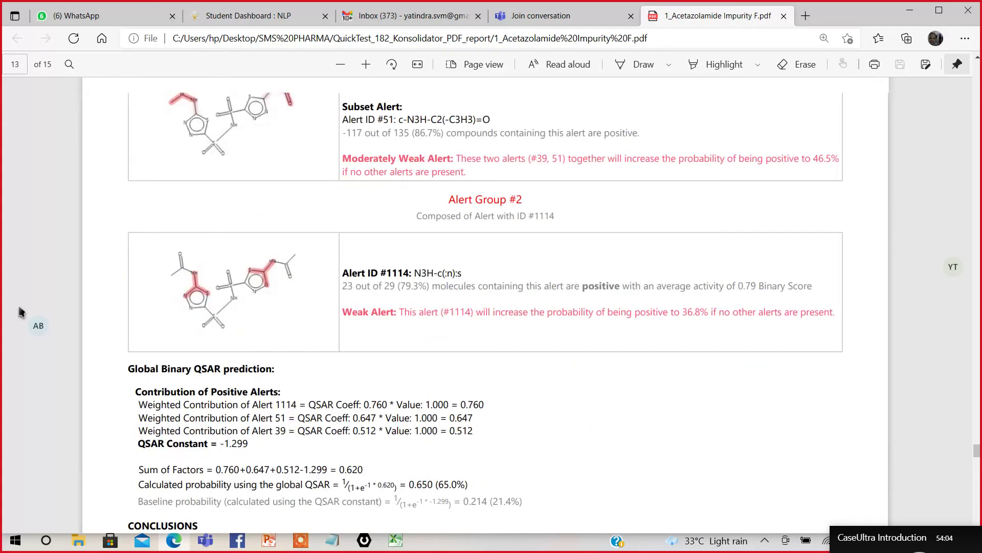
scroll(20, 311, up, 10)
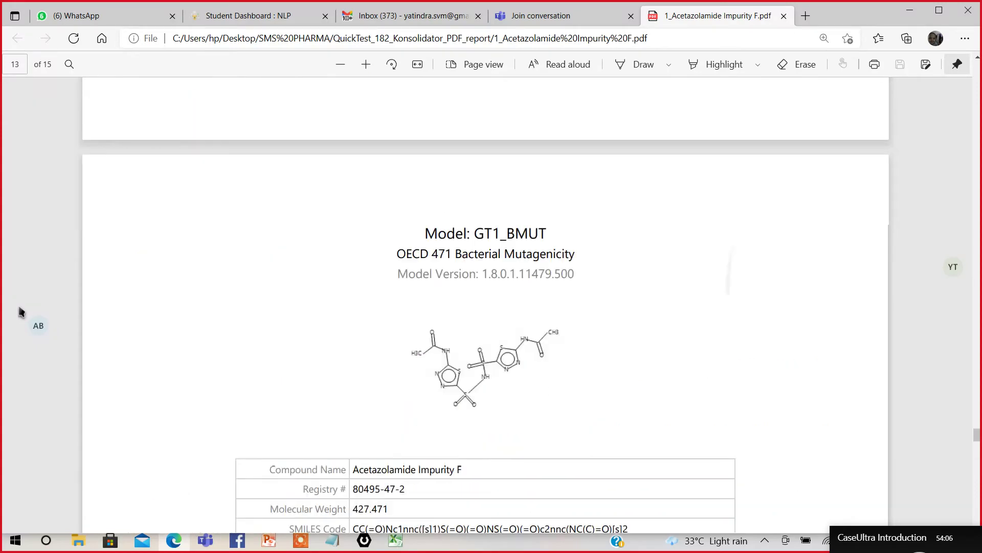
Go back through the PDF report past the Appendix page and examine the Literature References section to its beginning.
scroll(20, 311, up, 10)
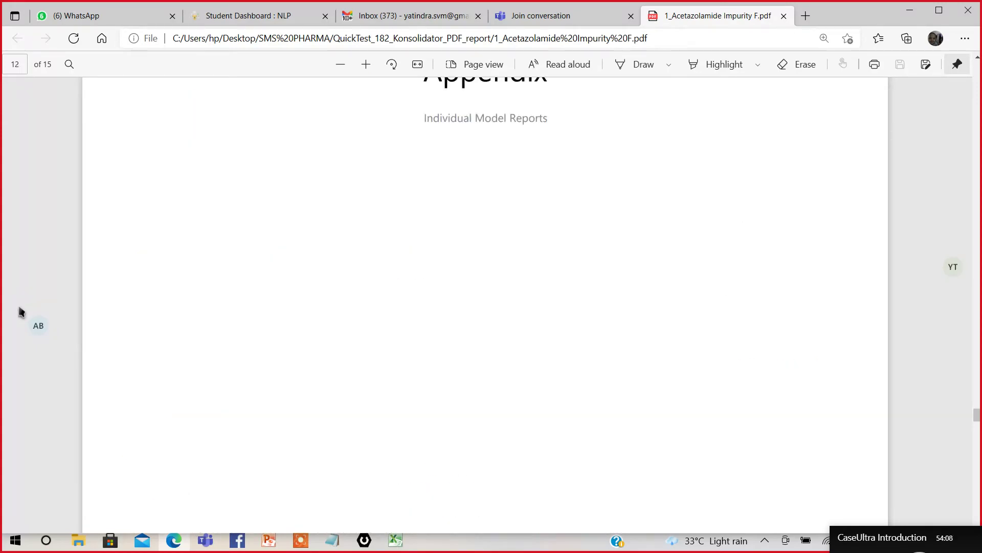
scroll(21, 311, up, 7)
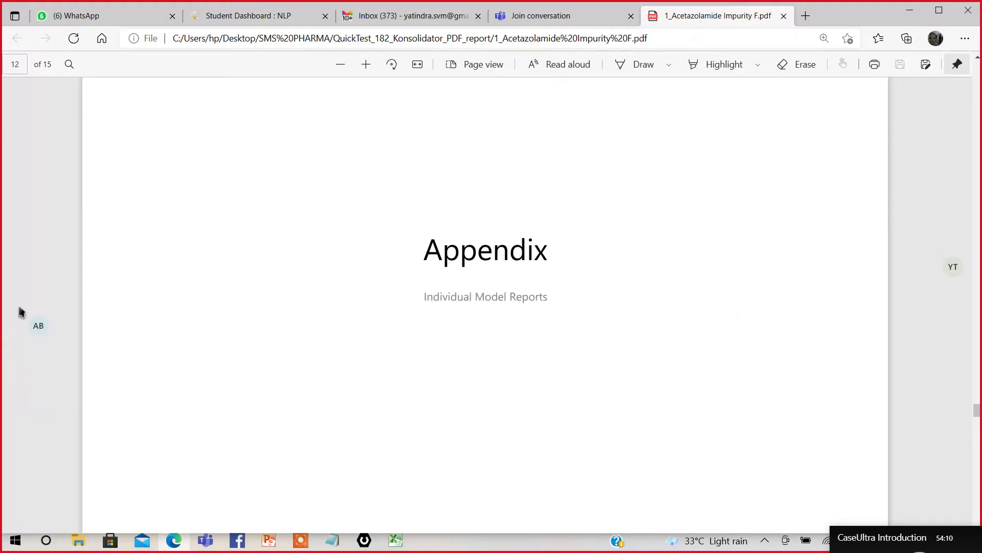
scroll(20, 311, up, 10)
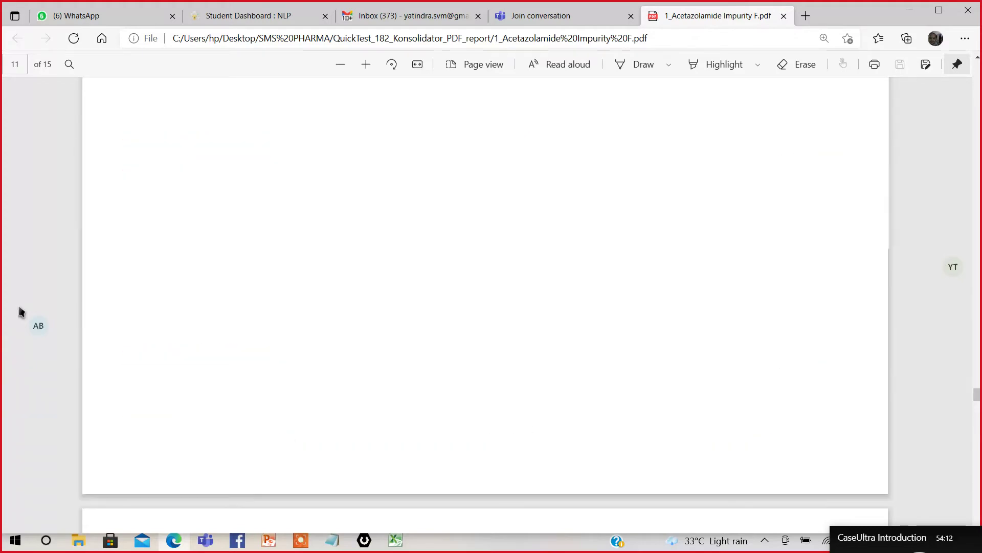
scroll(21, 311, up, 5)
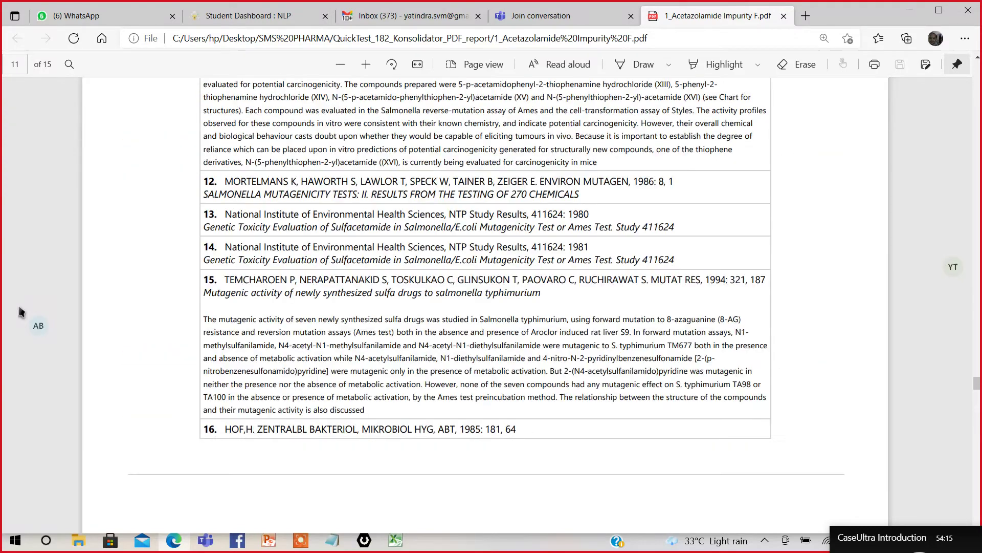
scroll(21, 311, up, 4)
scroll(20, 311, up, 4)
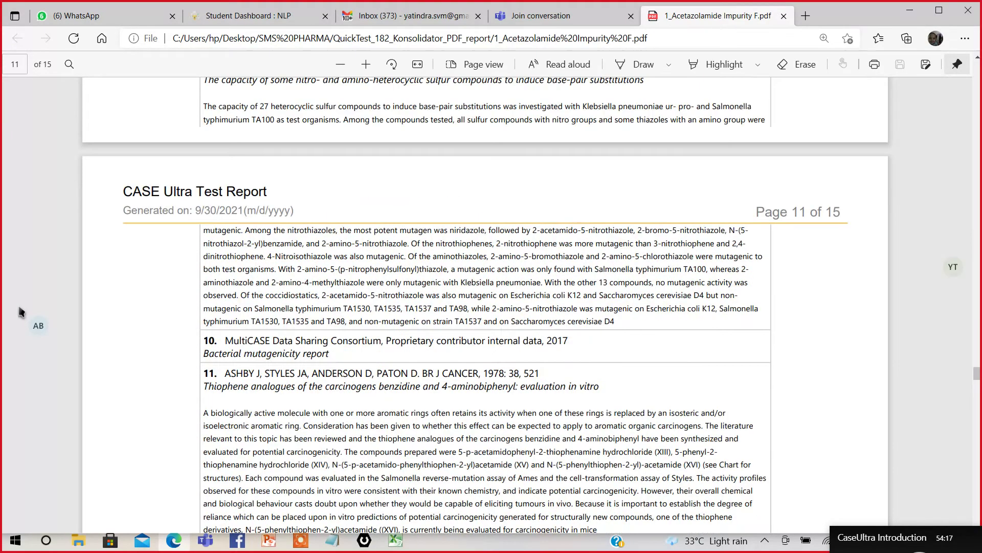
scroll(21, 311, up, 9)
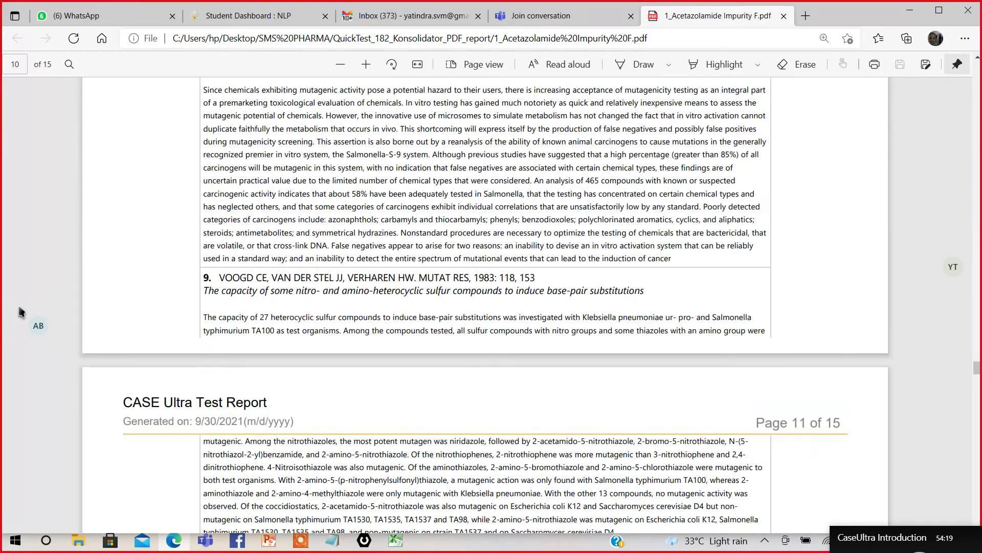
scroll(20, 311, up, 3)
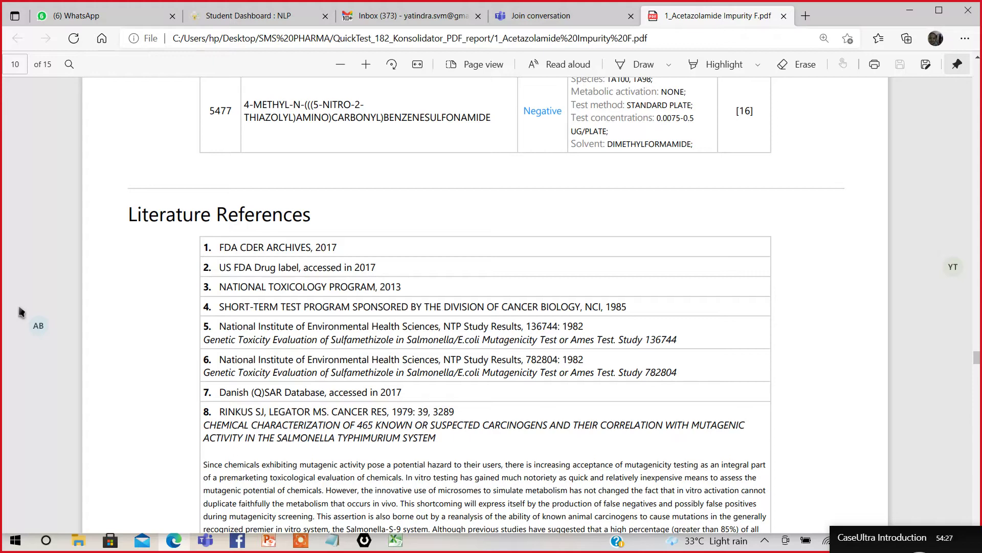
Search the computer for "sam", open the ICHM7 sample report (1) (2) document in Word, and close the PDF report.
click(16, 542)
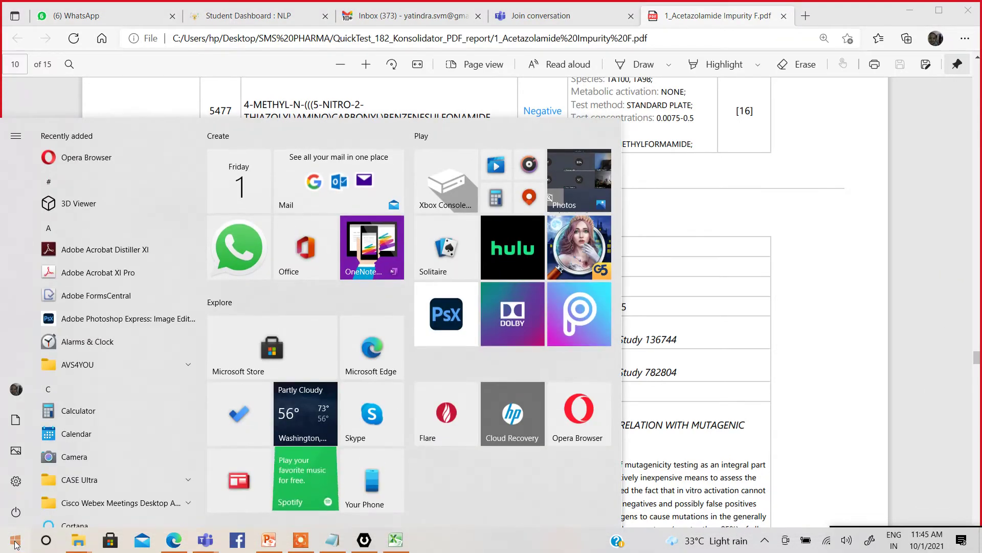
text(sam)
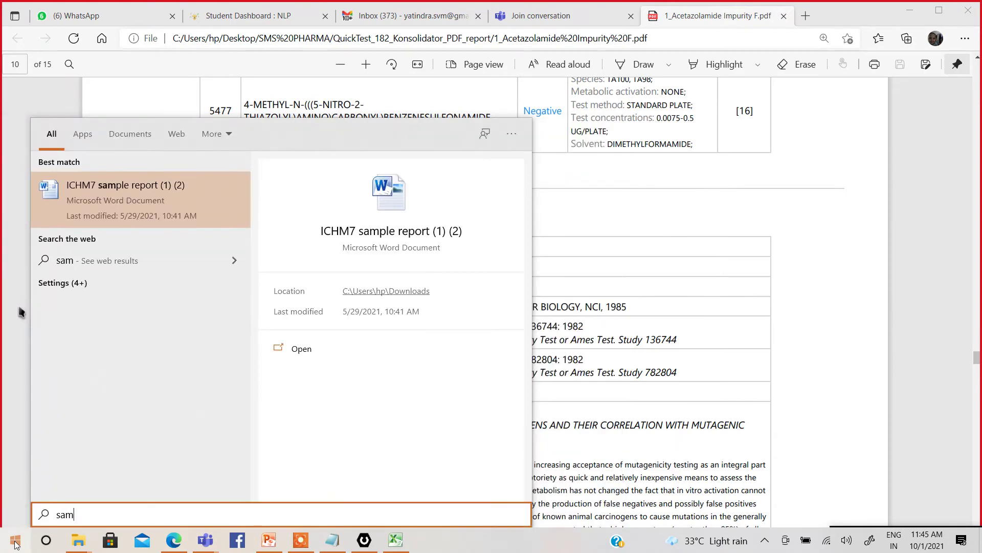
click(142, 193)
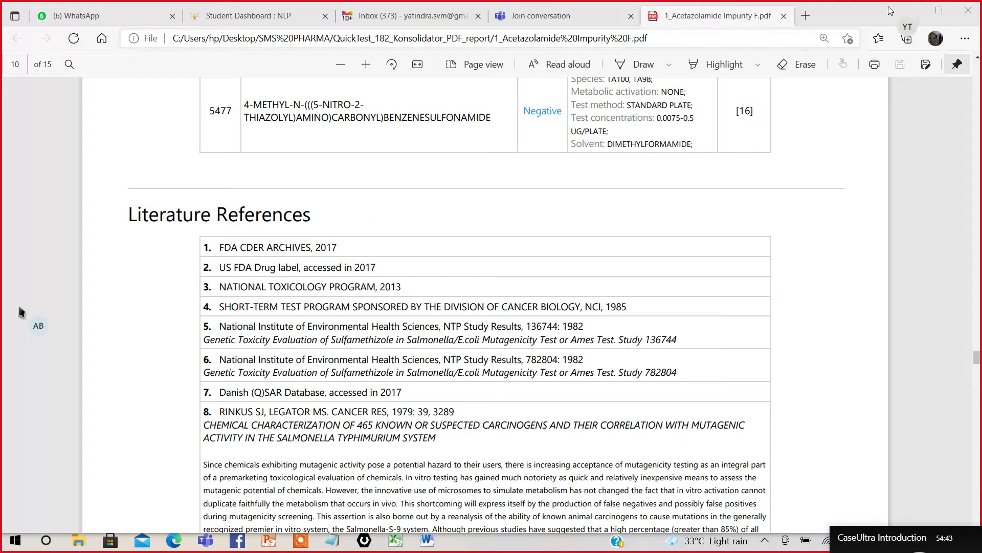
click(783, 16)
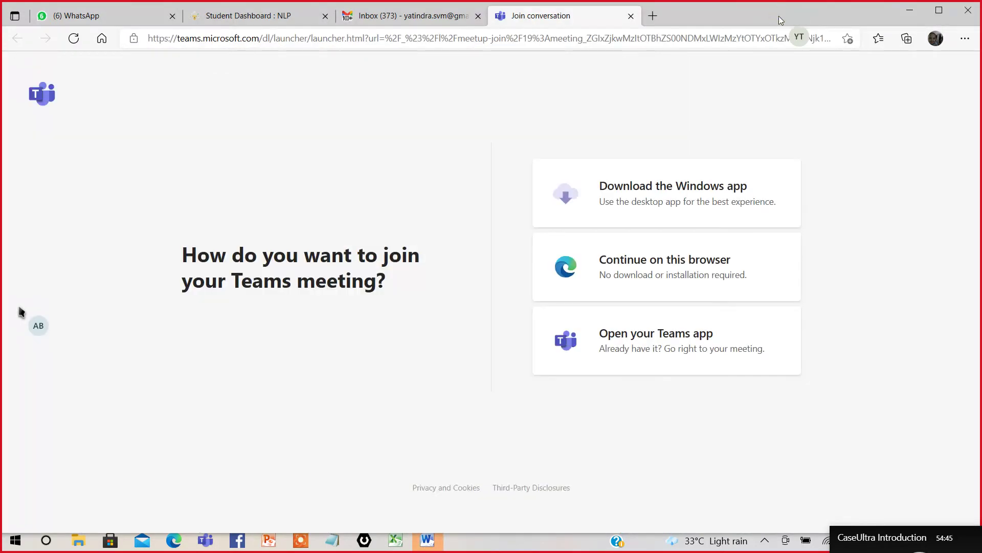
click(440, 541)
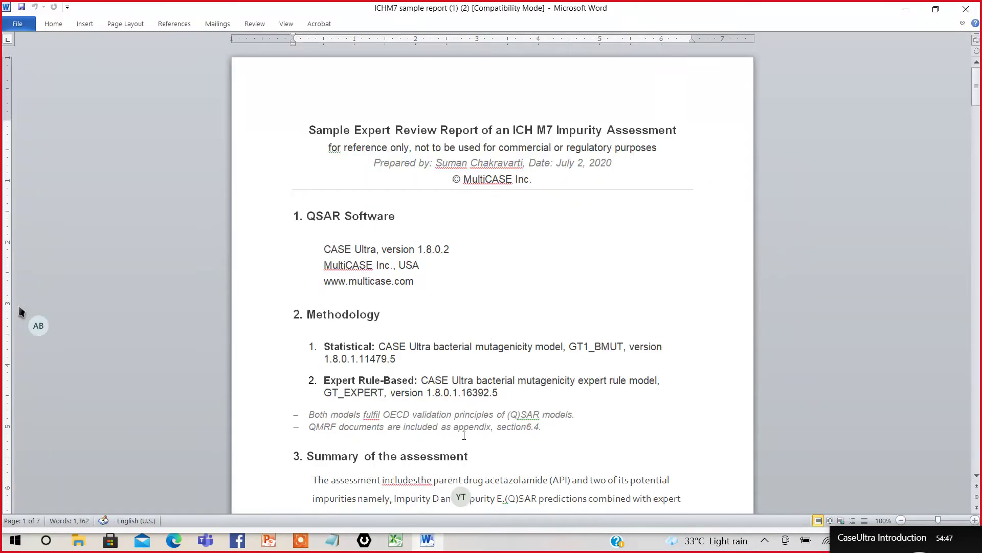
Enlarge the sample report to 130% and highlight the preparer's name below the title.
scroll(19, 311, up, 2)
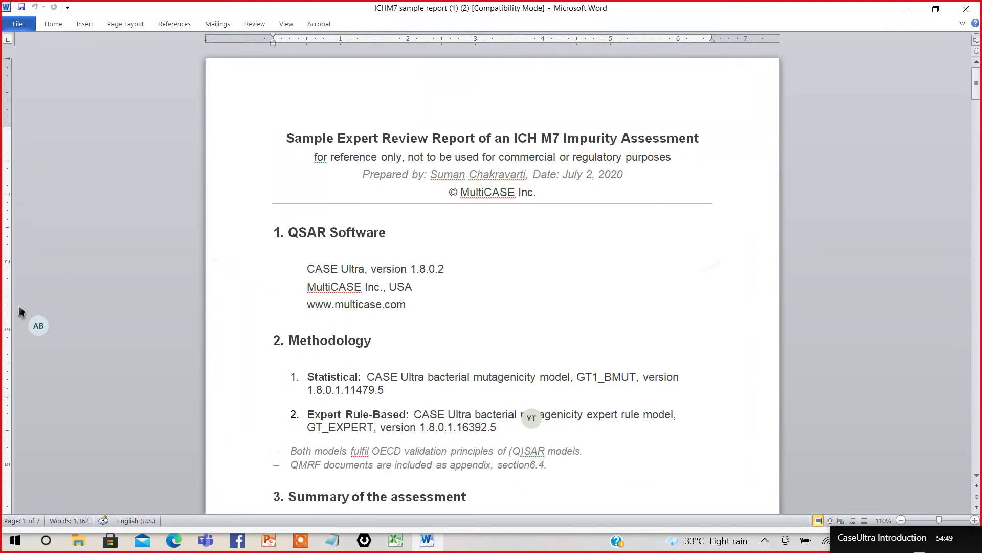
scroll(19, 310, up, 1)
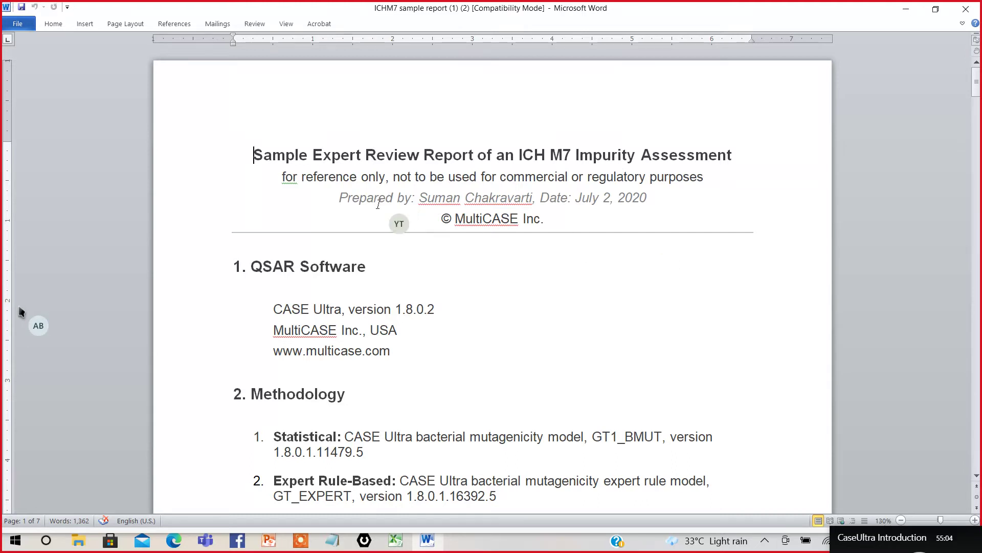
drag(414, 197, 515, 197)
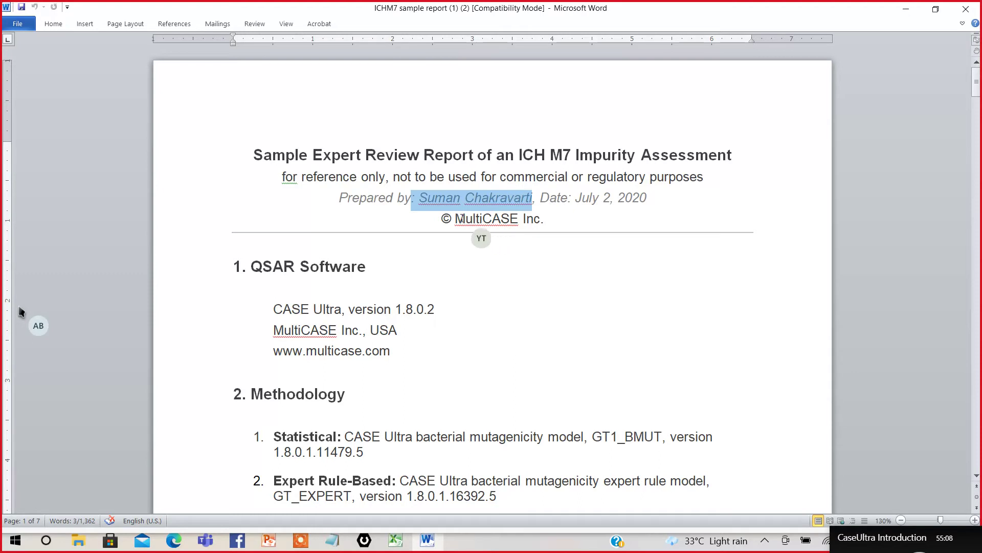
Clear the text highlight and examine the QSAR Software, Methodology and Summary of the assessment sections of the sample report.
drag(461, 219, 511, 215)
click(500, 287)
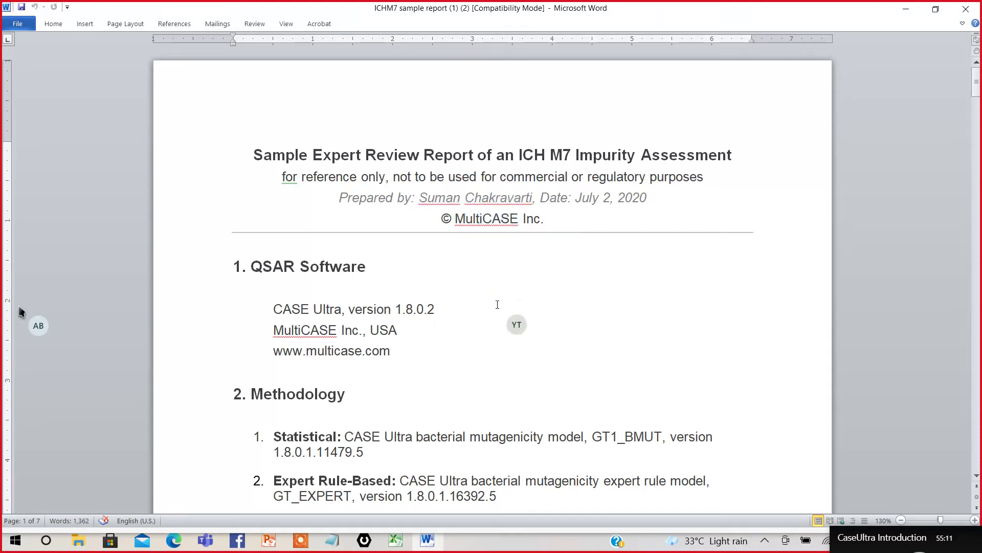
scroll(517, 324, down, 1)
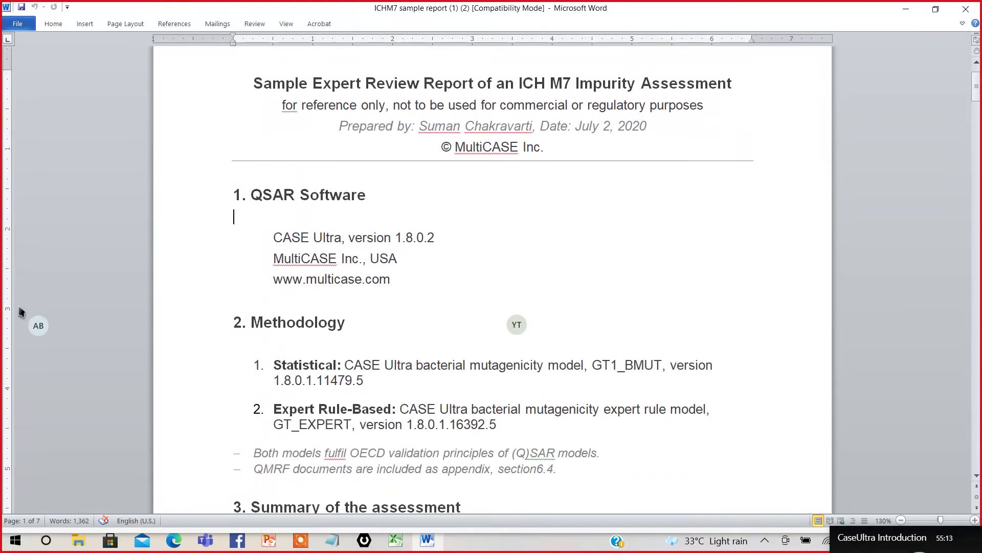
scroll(517, 324, down, 1)
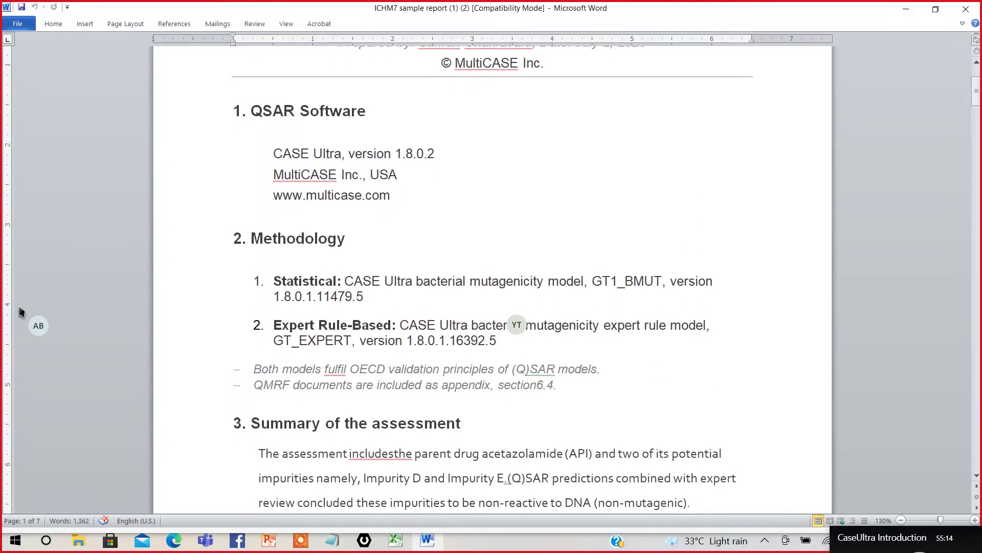
scroll(517, 325, down, 1)
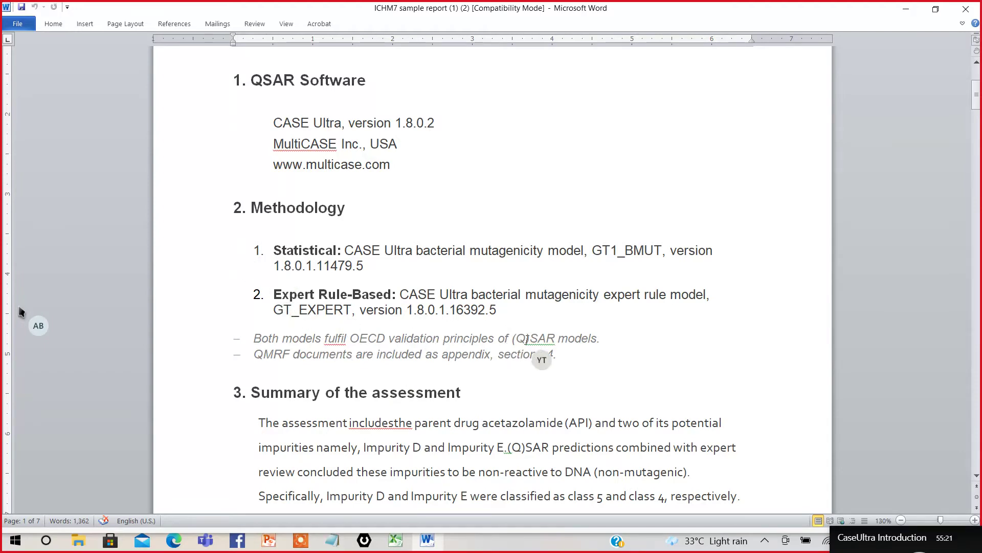
scroll(19, 310, down, 5)
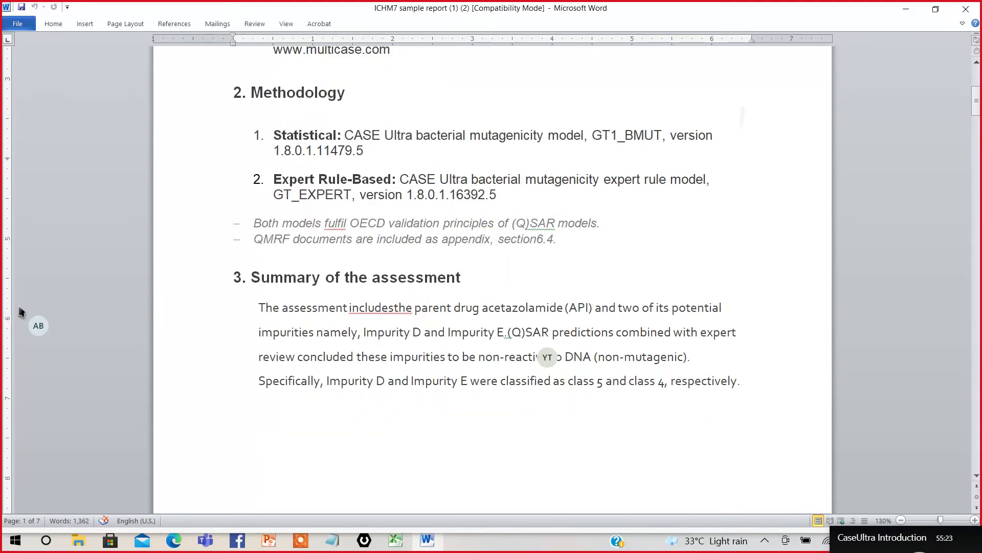
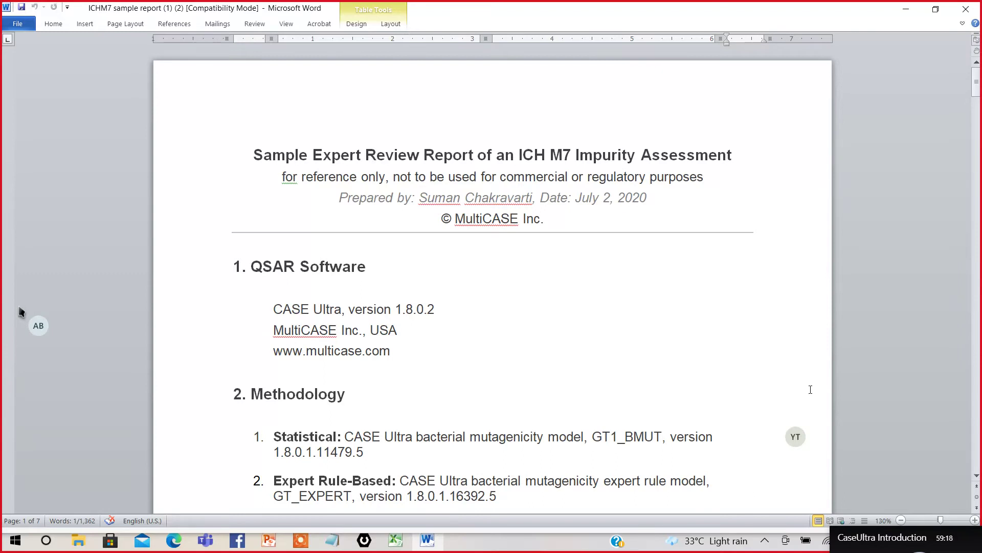
Switch to CASE Ultra, show the QuickTest_183 results, and browse the saved test results to view the details of QuickTest_1.rdx.
click(370, 544)
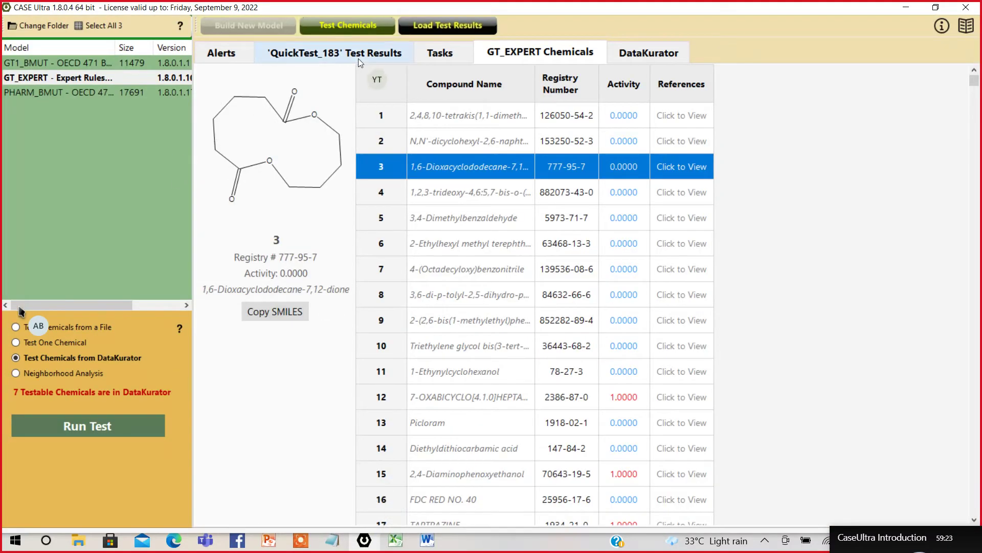
click(358, 57)
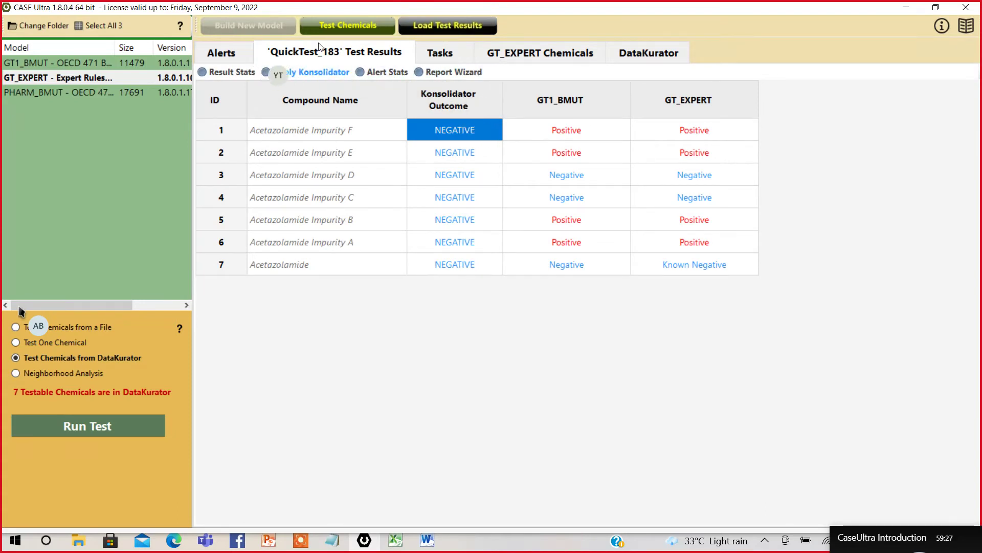
click(444, 31)
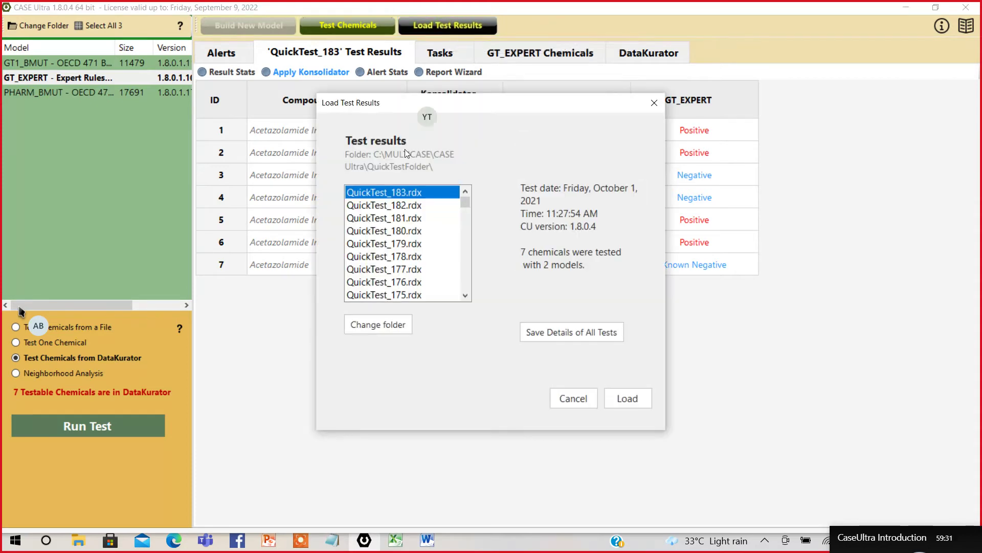
drag(465, 206, 458, 295)
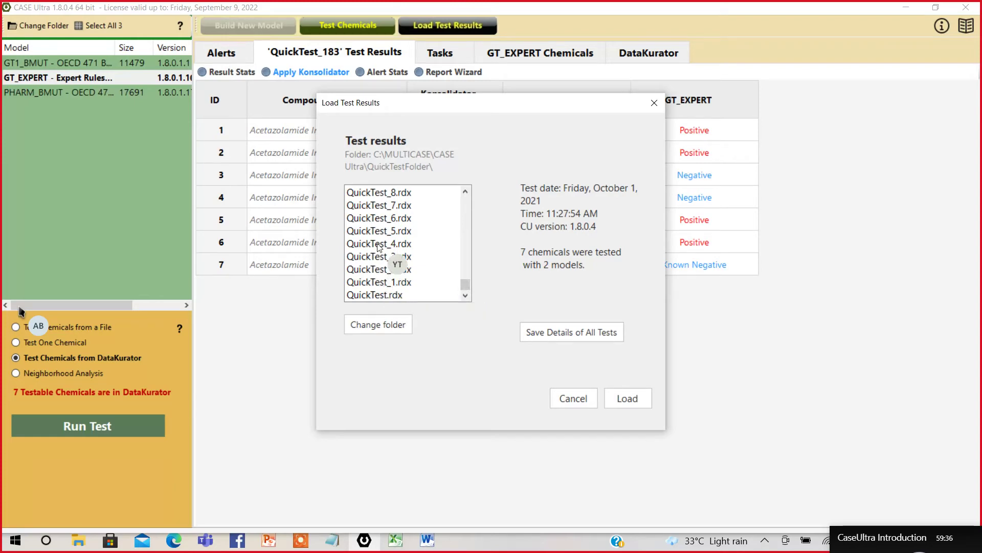
click(384, 283)
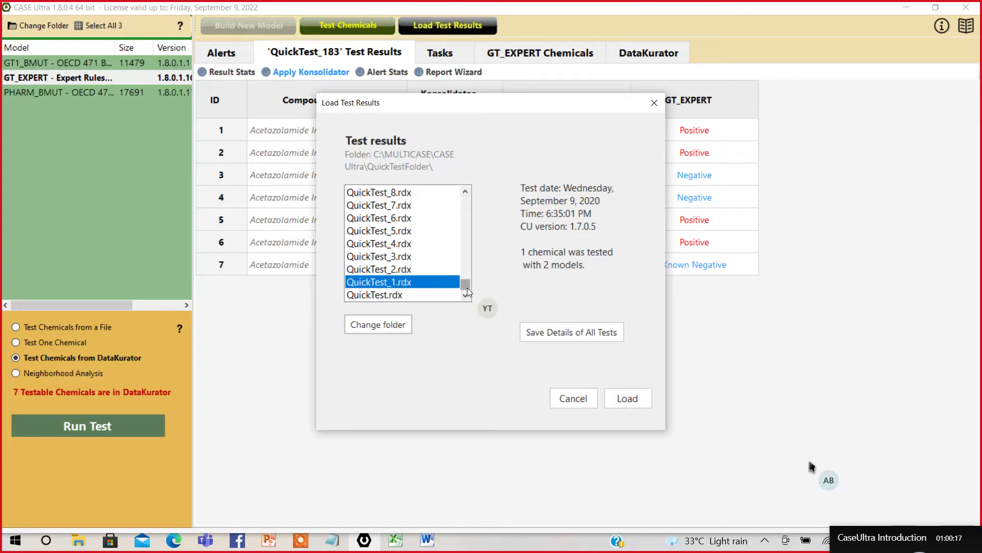
drag(465, 285, 470, 200)
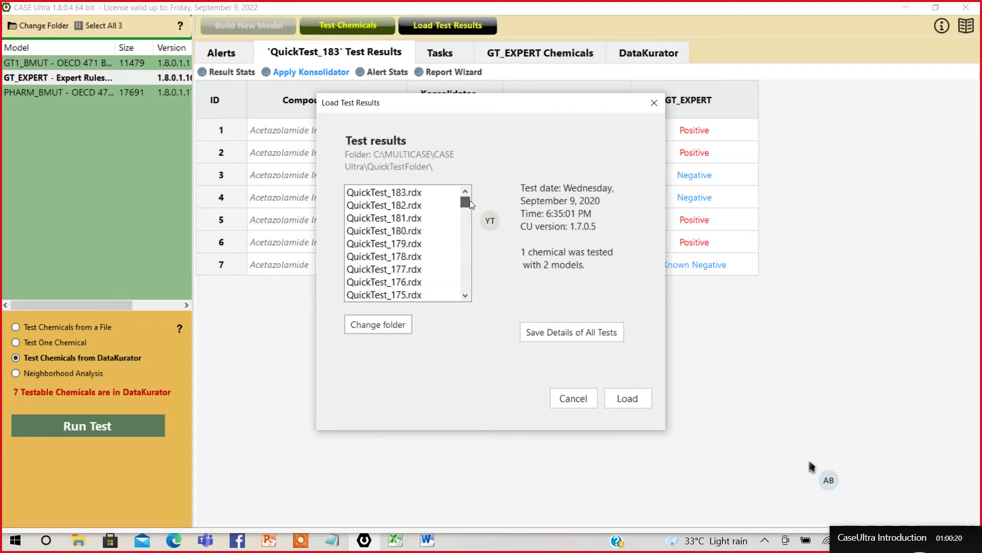
click(653, 102)
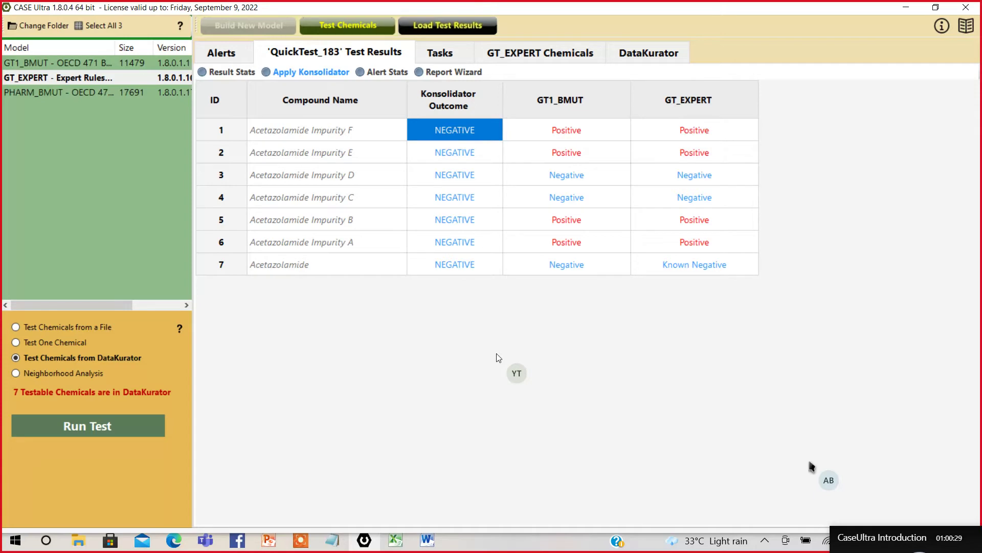
Switch to the sample report in Word and highlight the preparer's name below the title.
click(427, 540)
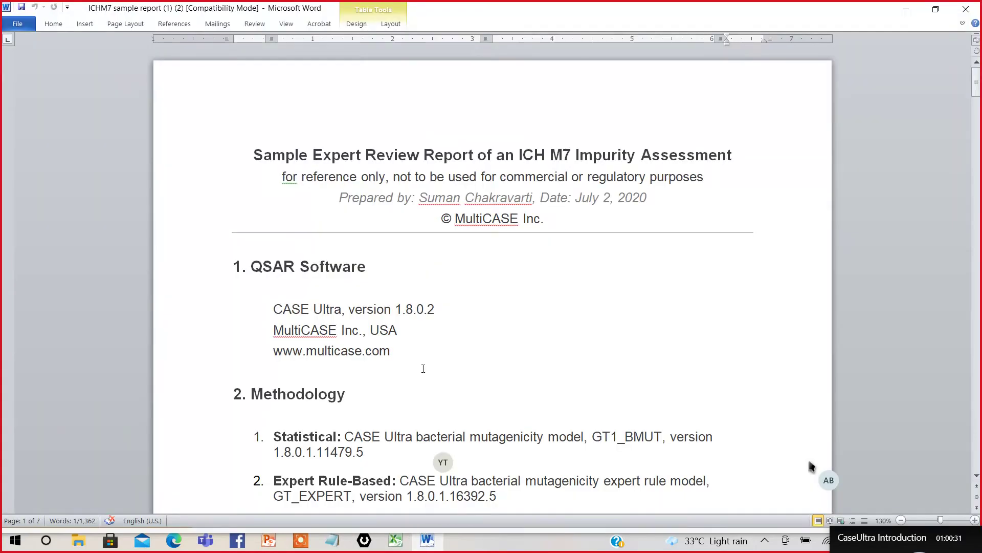
drag(418, 198, 536, 199)
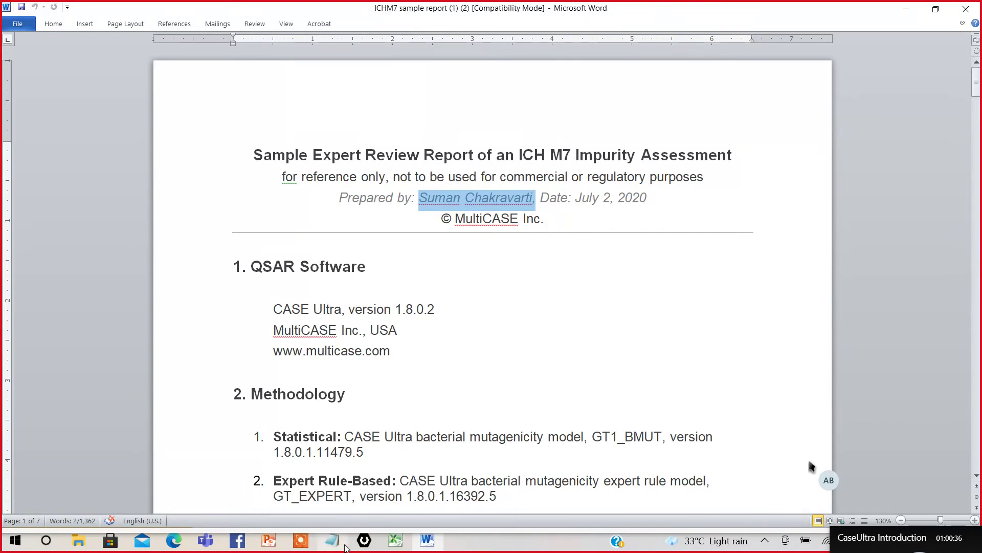
Switch to CASE Ultra and view the details of QuickTest_180.rdx among the saved test results.
click(364, 540)
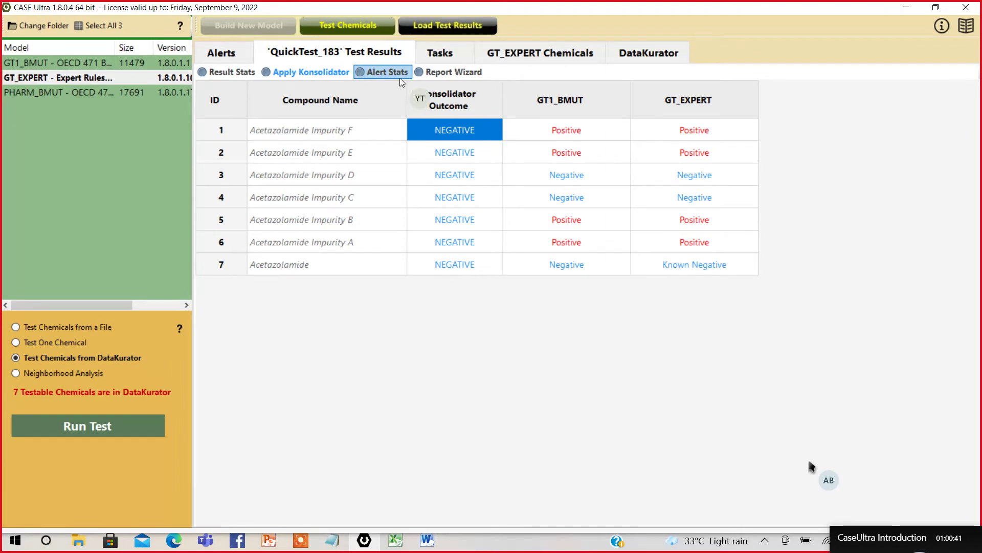
click(432, 28)
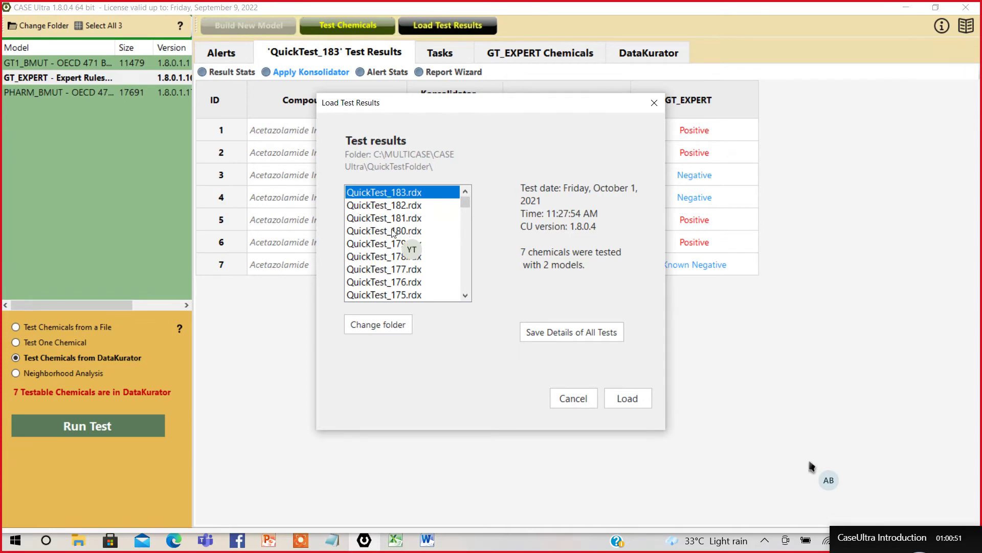
click(393, 231)
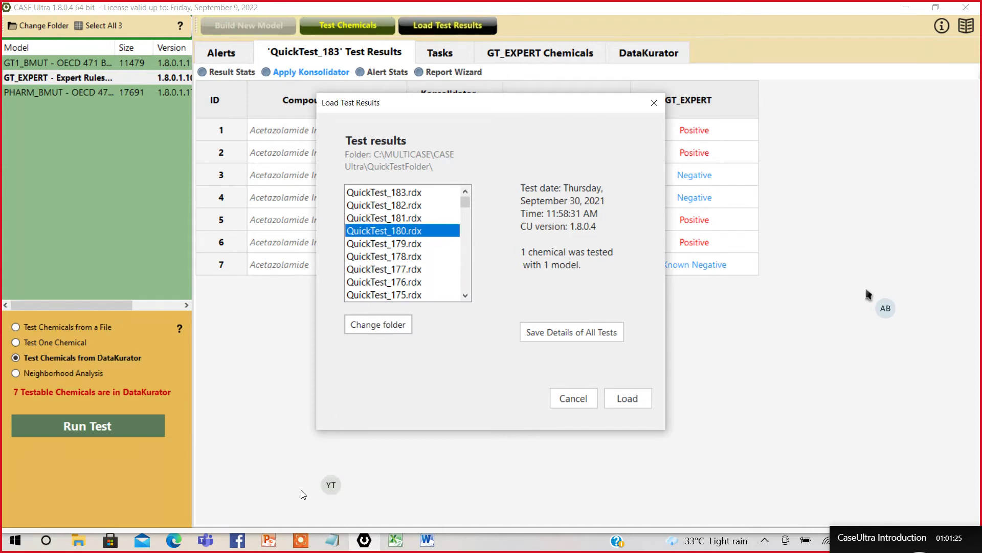
Switch to Word and examine the report's predictions table and the mechanistic background and analogs supporting Impurity D's Ar-SO2NH2 deactivation.
click(425, 541)
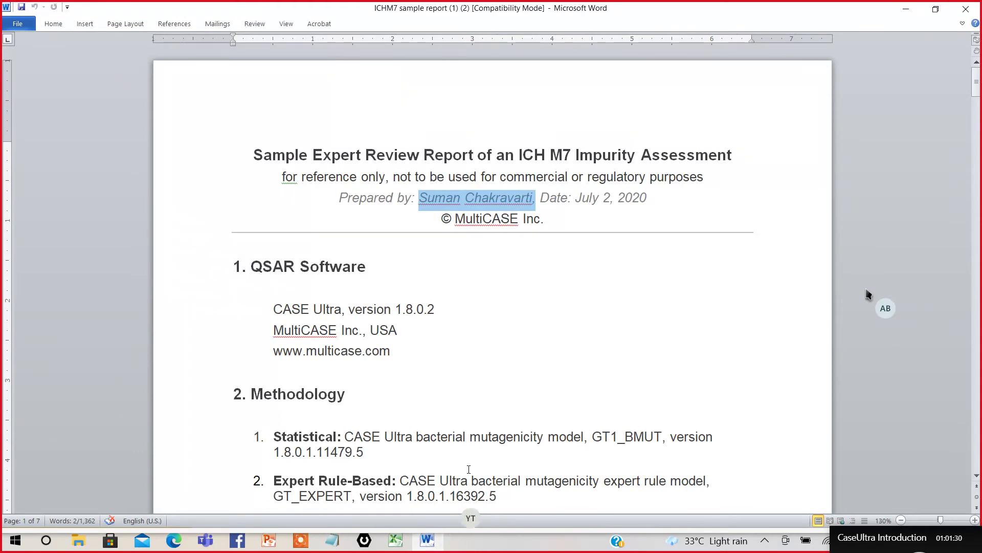
click(534, 331)
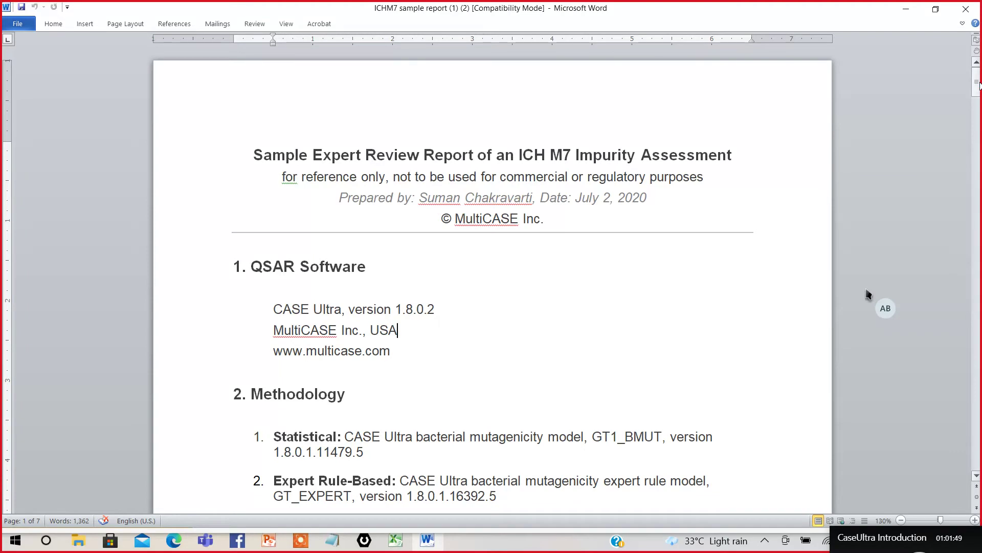
click(978, 86)
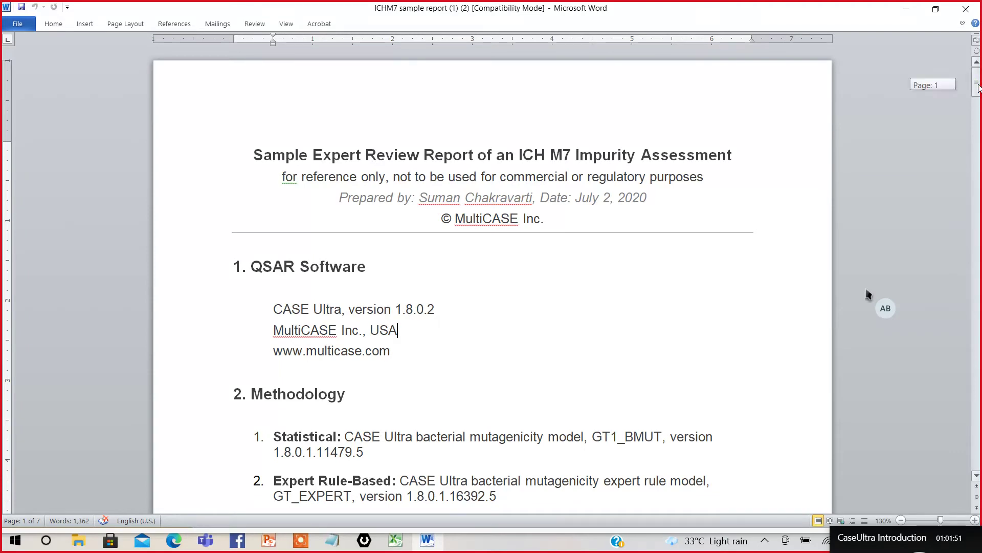
mouse_move(978, 87)
mouse_down()
mouse_move(978, 295)
mouse_move(980, 74)
mouse_up()
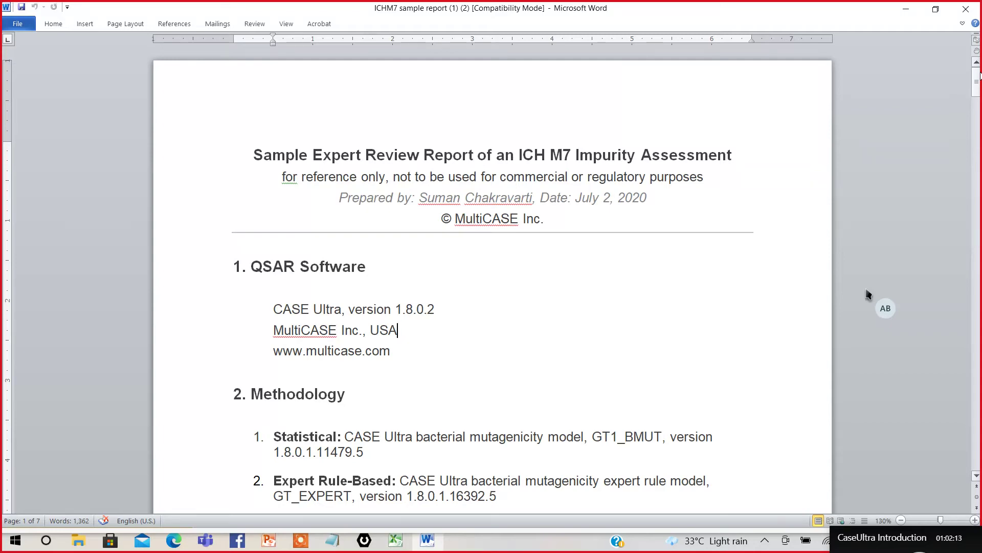
scroll(866, 292, down, 20)
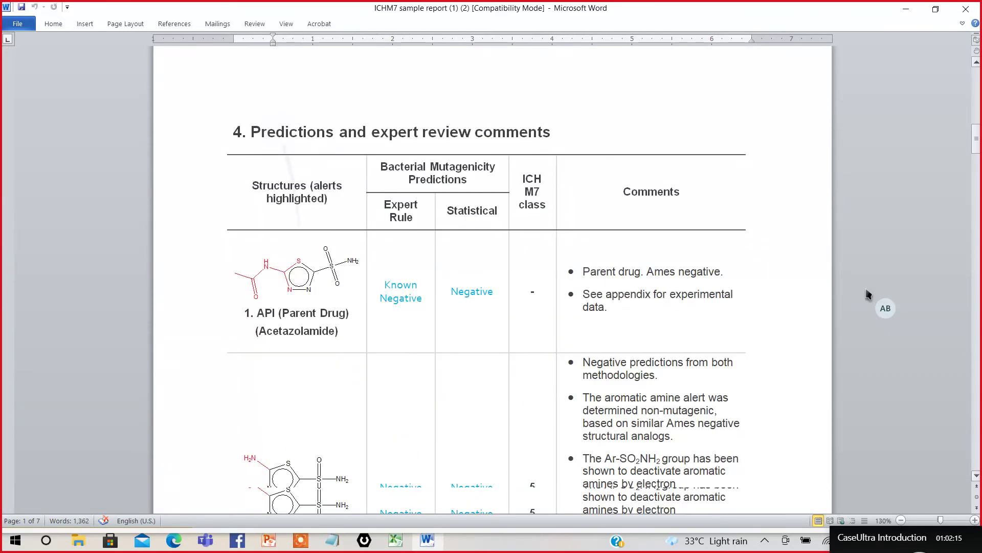
scroll(866, 290, down, 12)
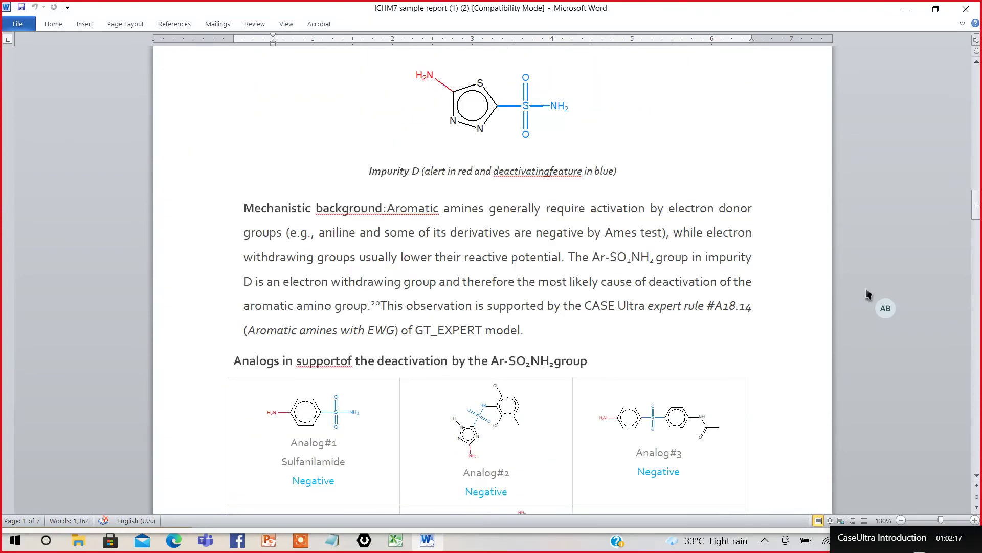
scroll(866, 292, down, 8)
scroll(867, 293, up, 4)
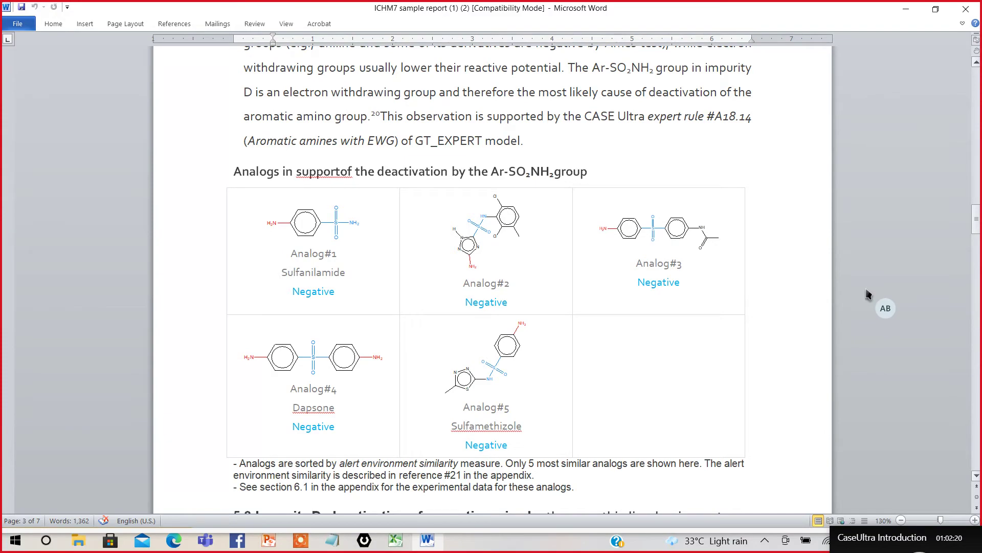
scroll(867, 293, up, 4)
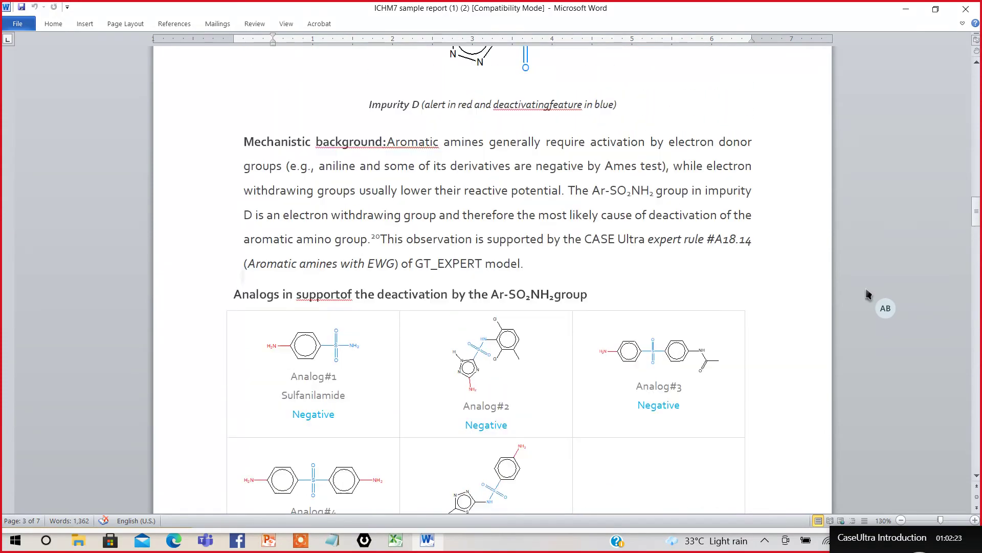
Examine the analogs supporting the 2-amino-1,3,4-thiadiazole deactivation and the Appendix, and go back to the predictions and expert review comments table.
scroll(866, 293, down, 9)
scroll(867, 292, down, 12)
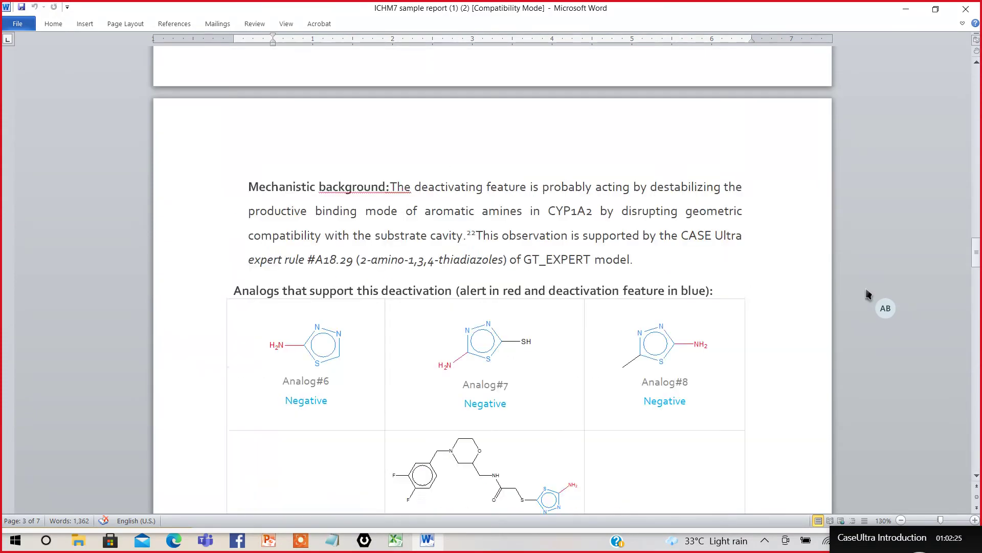
scroll(866, 292, down, 8)
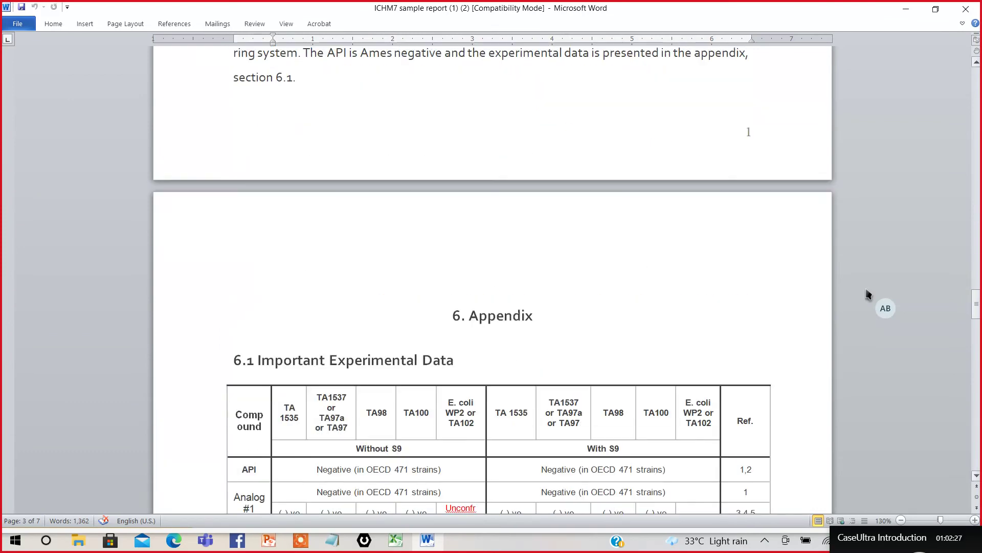
scroll(866, 293, up, 6)
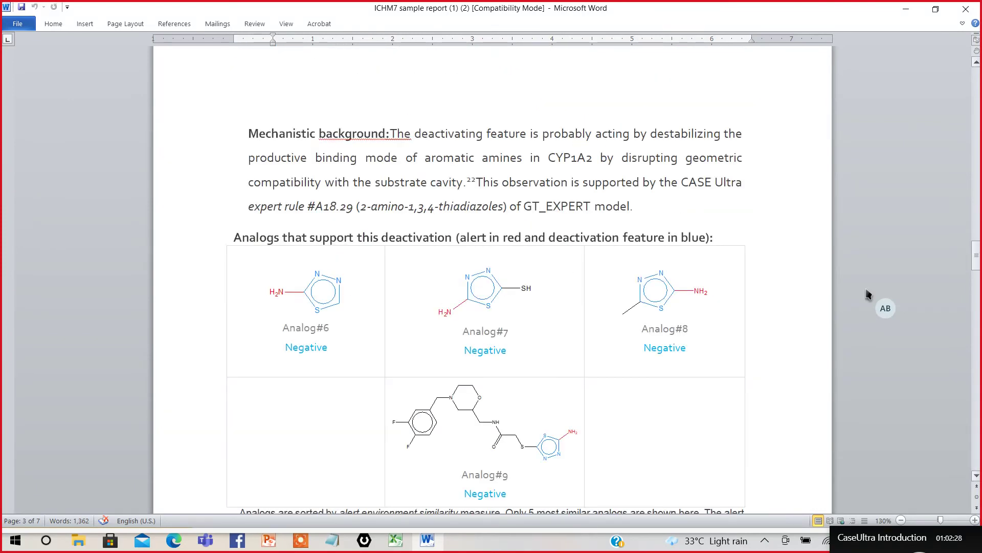
scroll(865, 289, up, 15)
scroll(866, 293, up, 4)
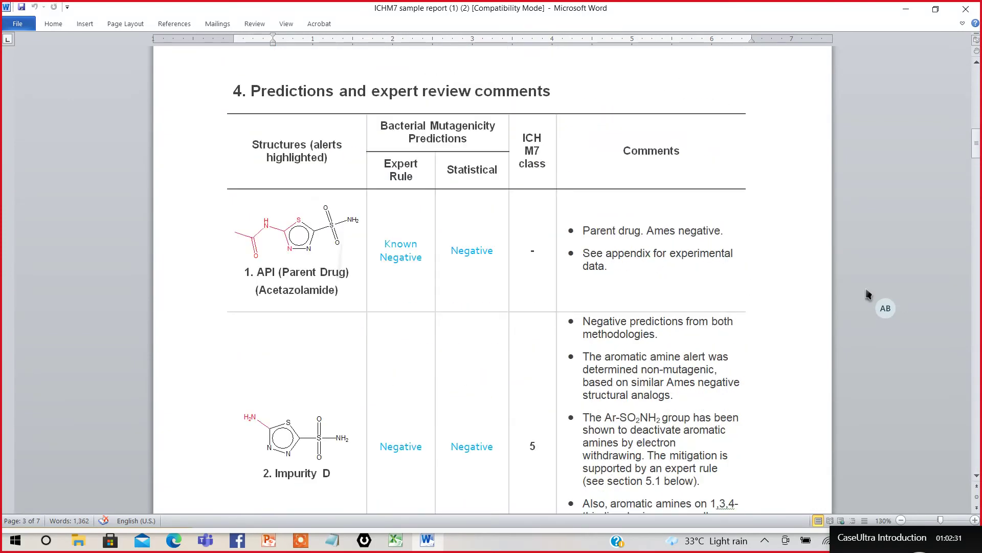